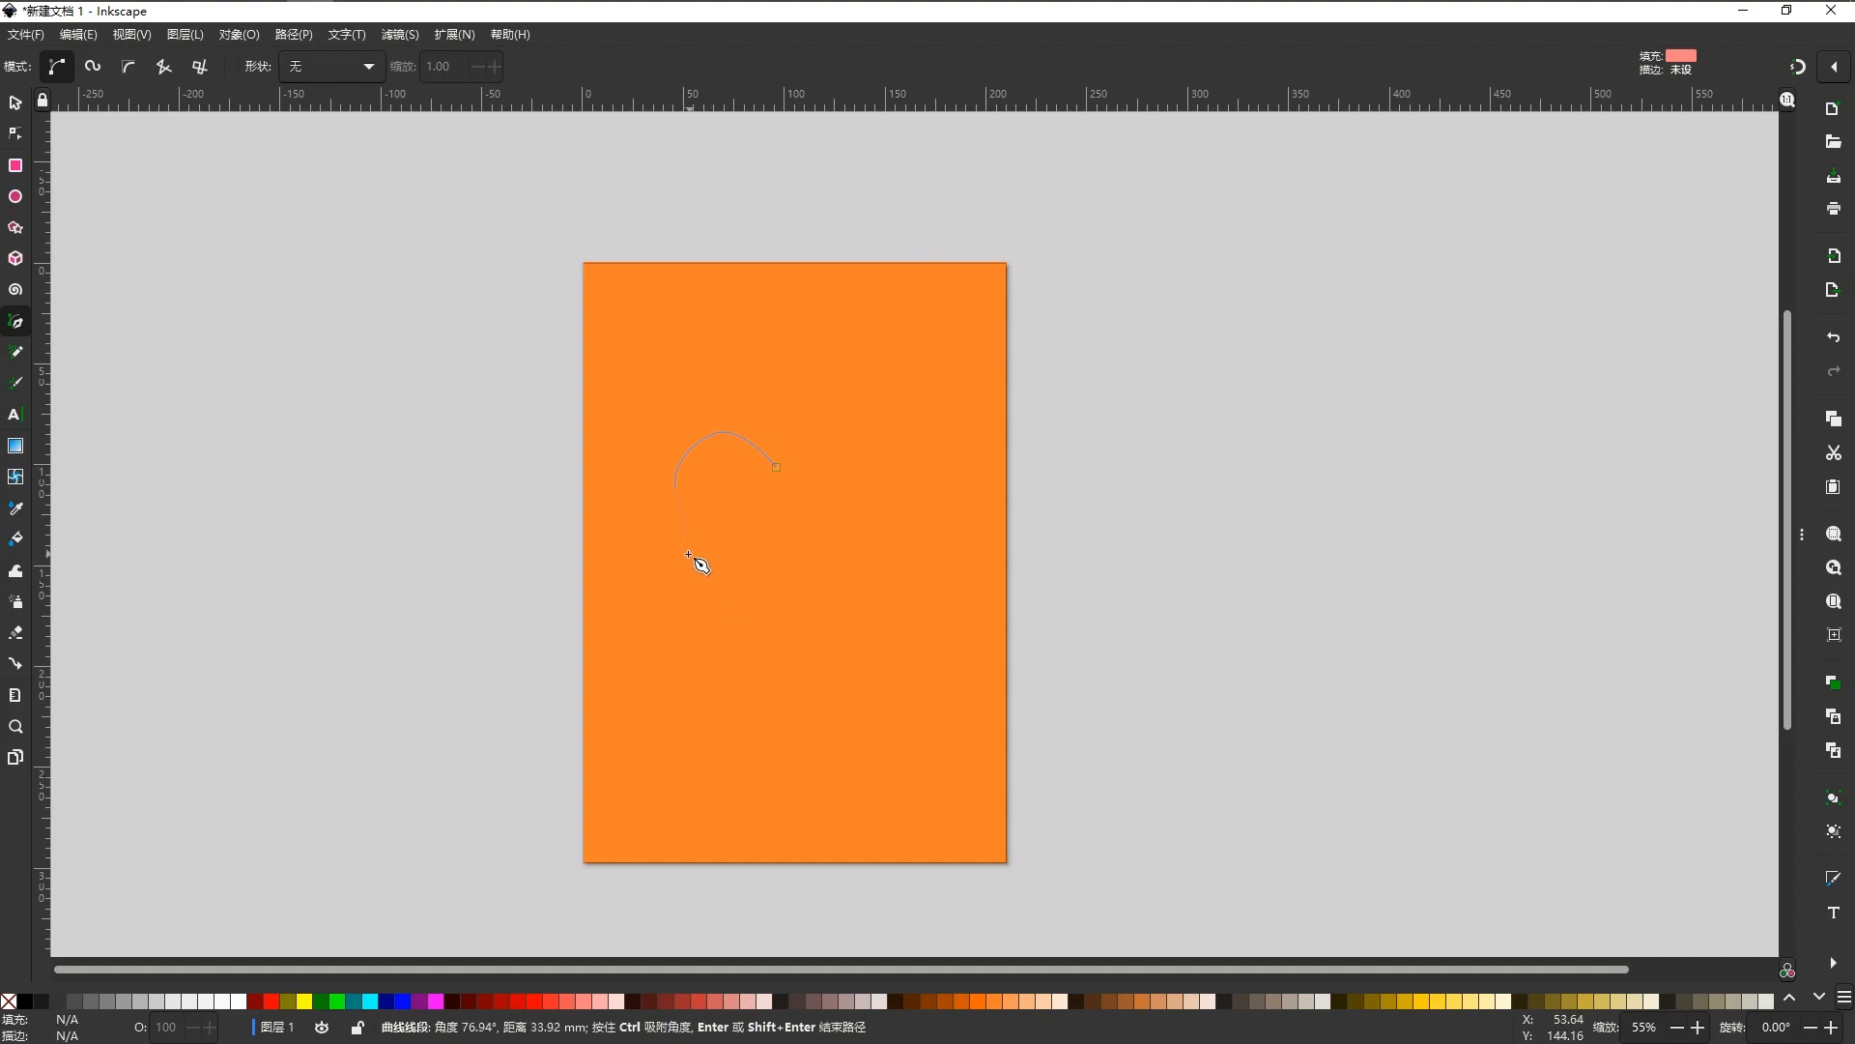
Draw the left half of a heart on the orange background as a closed curved path with the Pen tool, redoing misplaced points.
left_click_drag(675, 528, 699, 564)
key("BackSpace")
key("BackSpace")
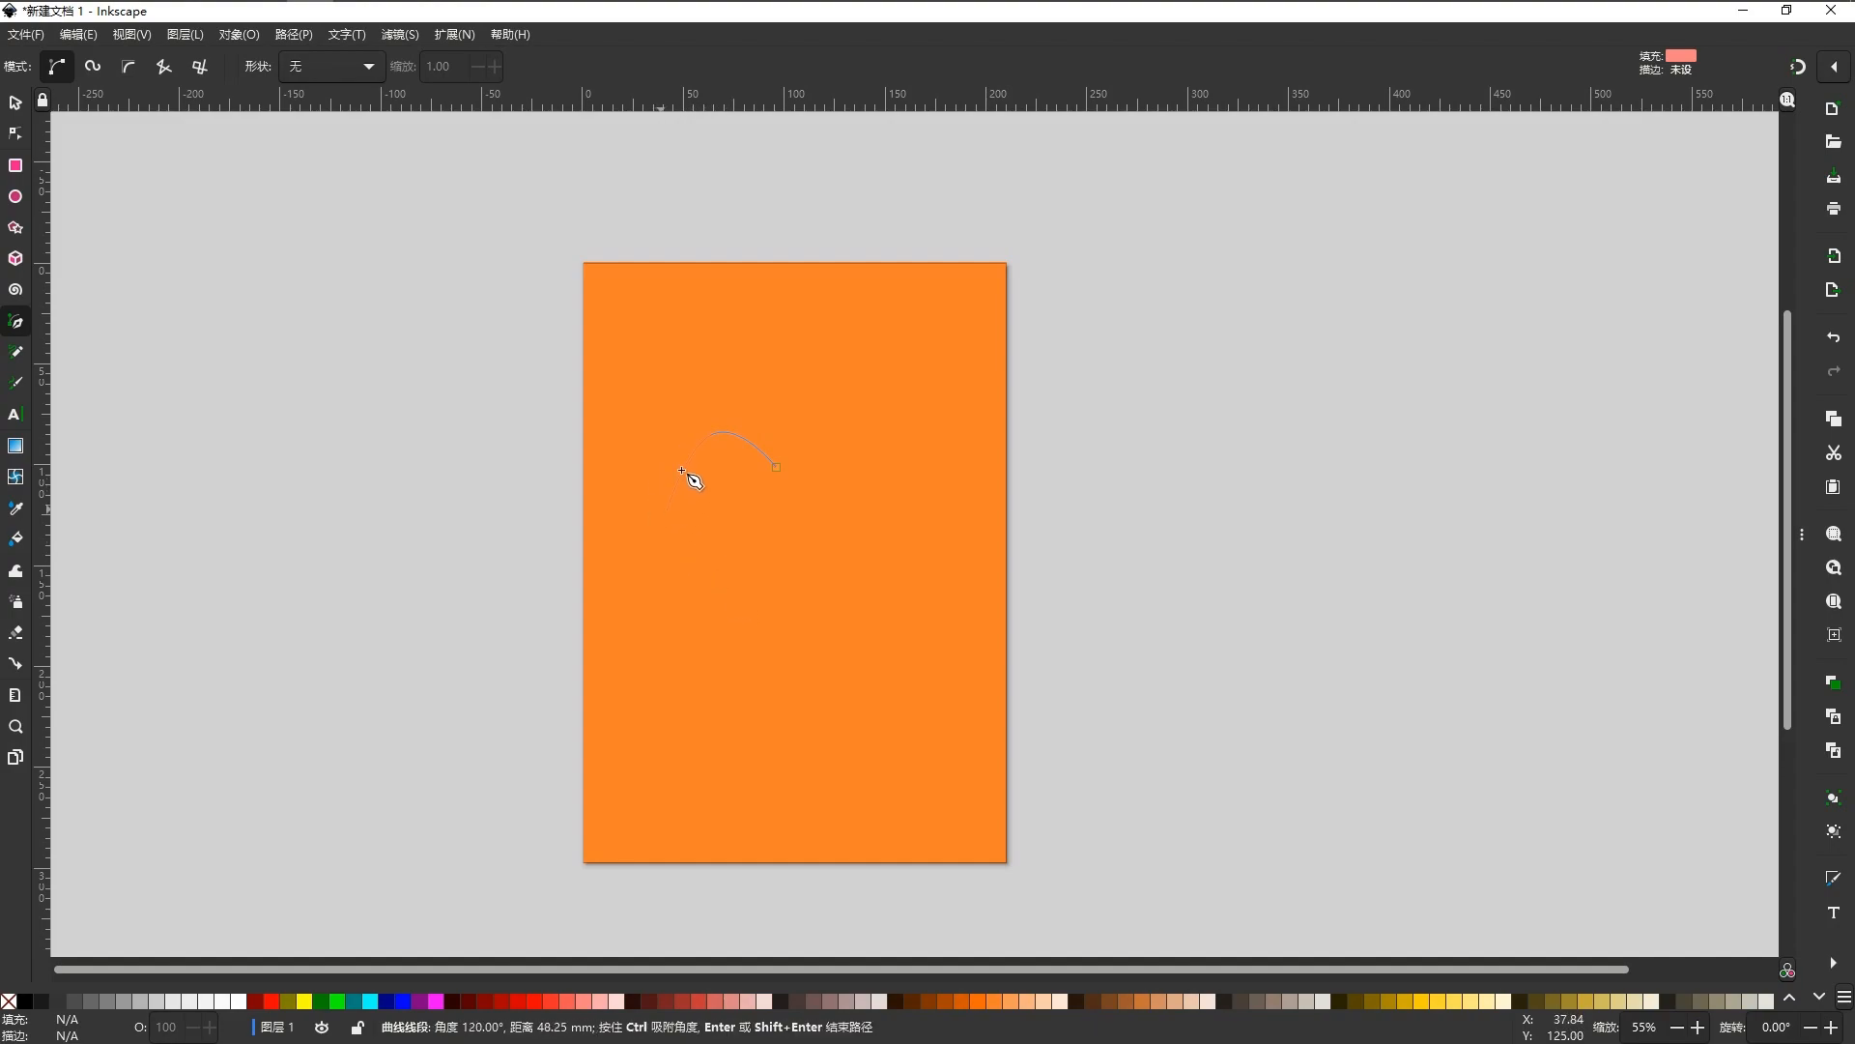
key("BackSpace")
left_click_drag(732, 419, 639, 499)
key("BackSpace")
key("BackSpace")
key("BackSpace")
left_click(664, 433)
key("BackSpace")
key("BackSpace")
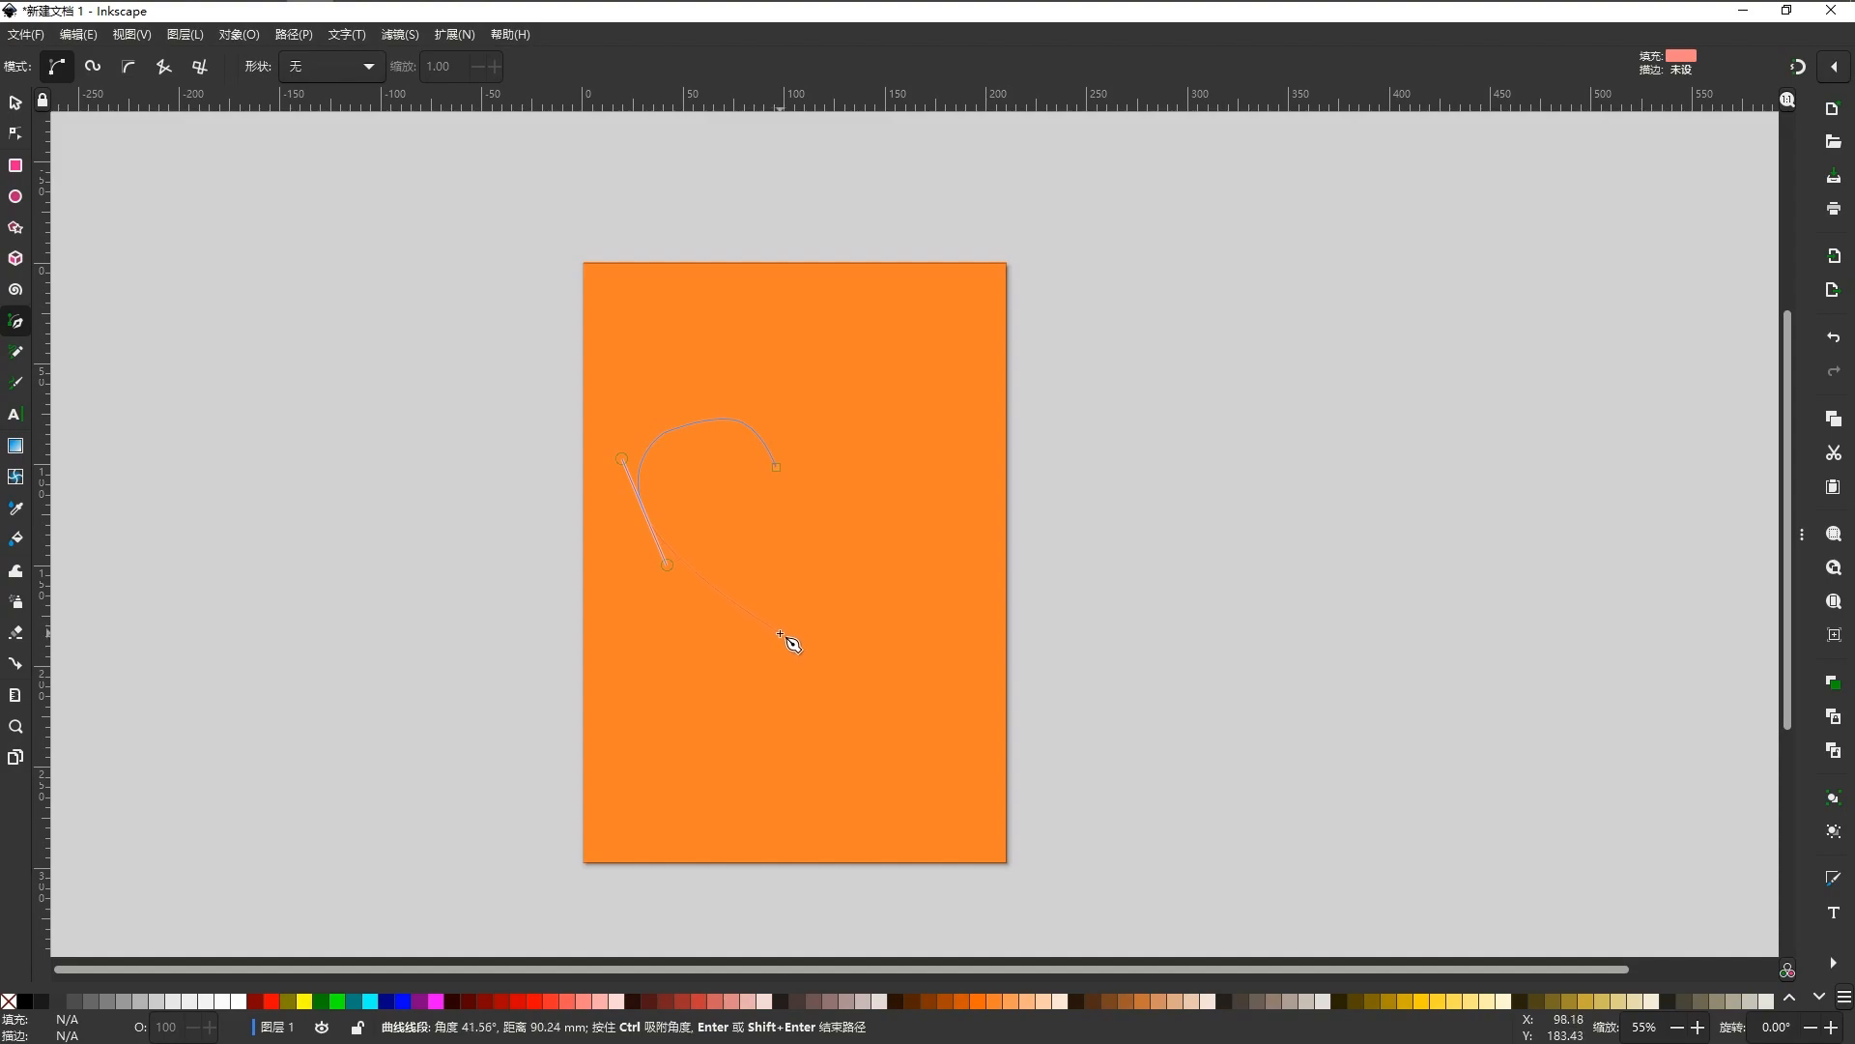
left_click(776, 469)
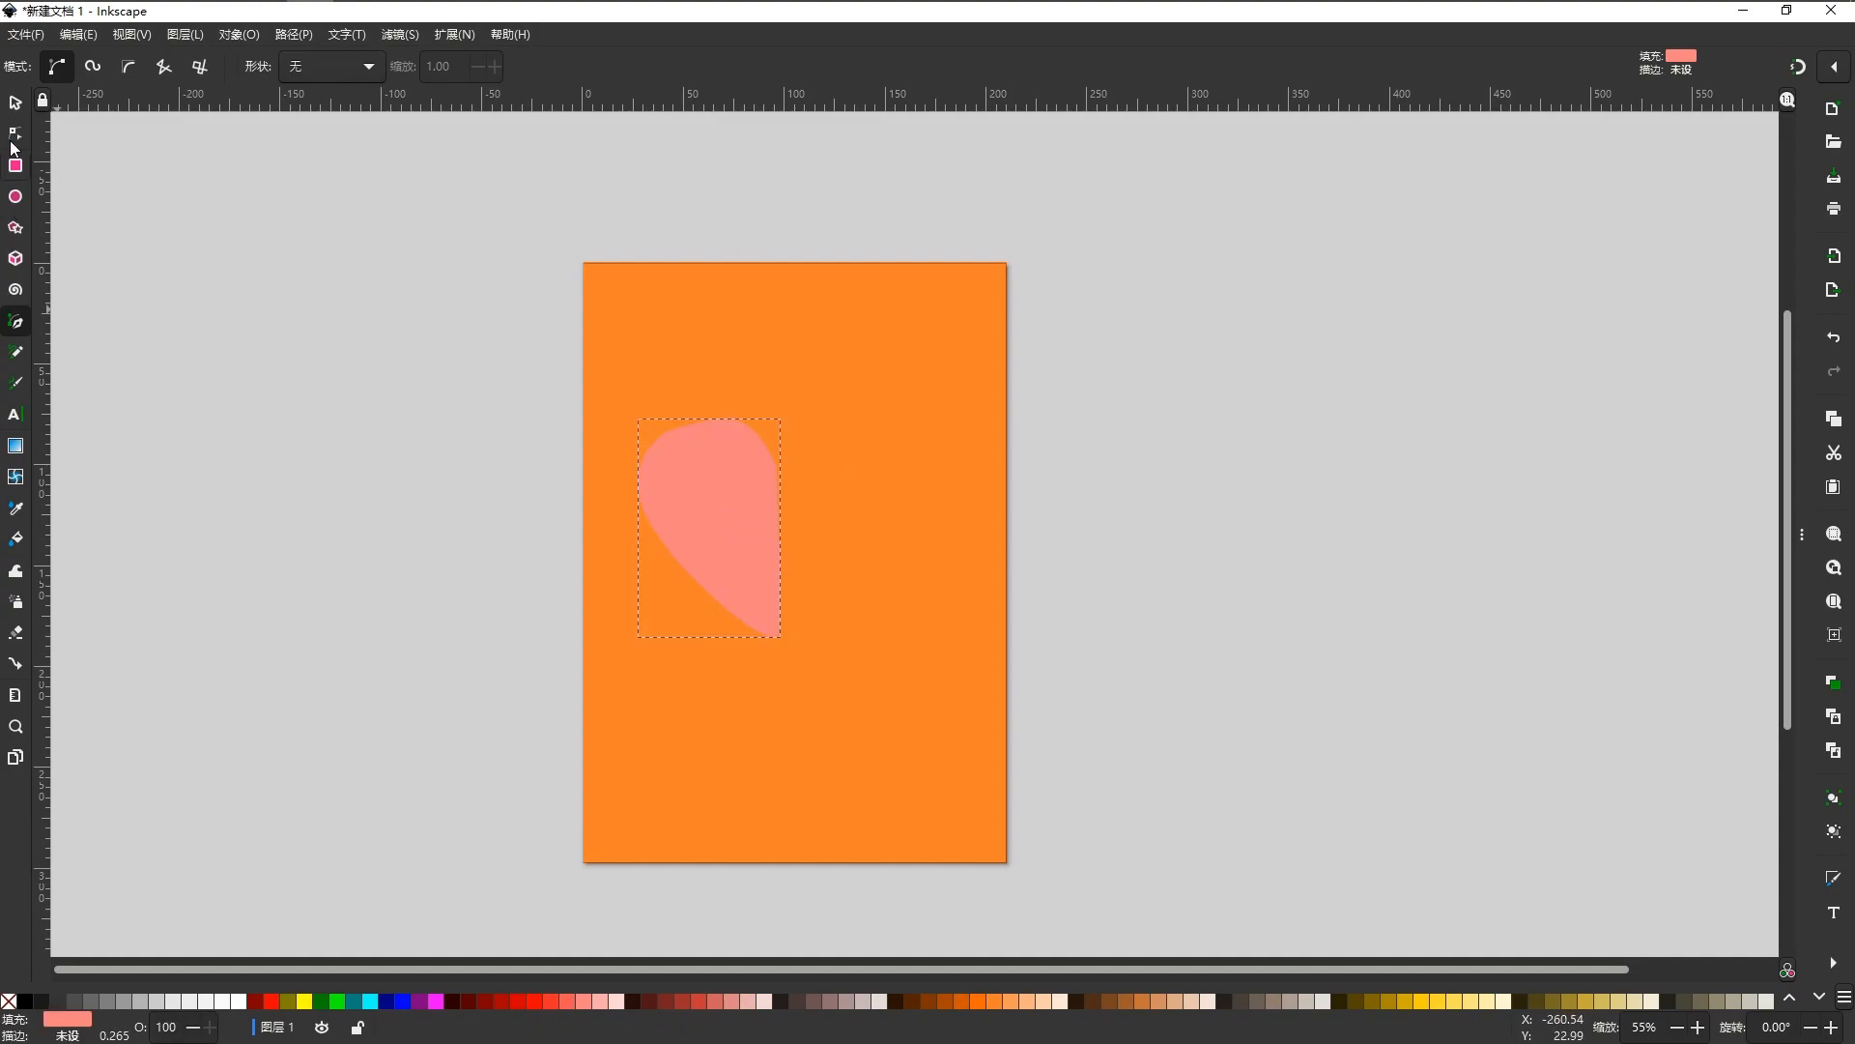
Mirror a duplicate of the half heart horizontally and place it against the original to form a full heart.
left_click(15, 102)
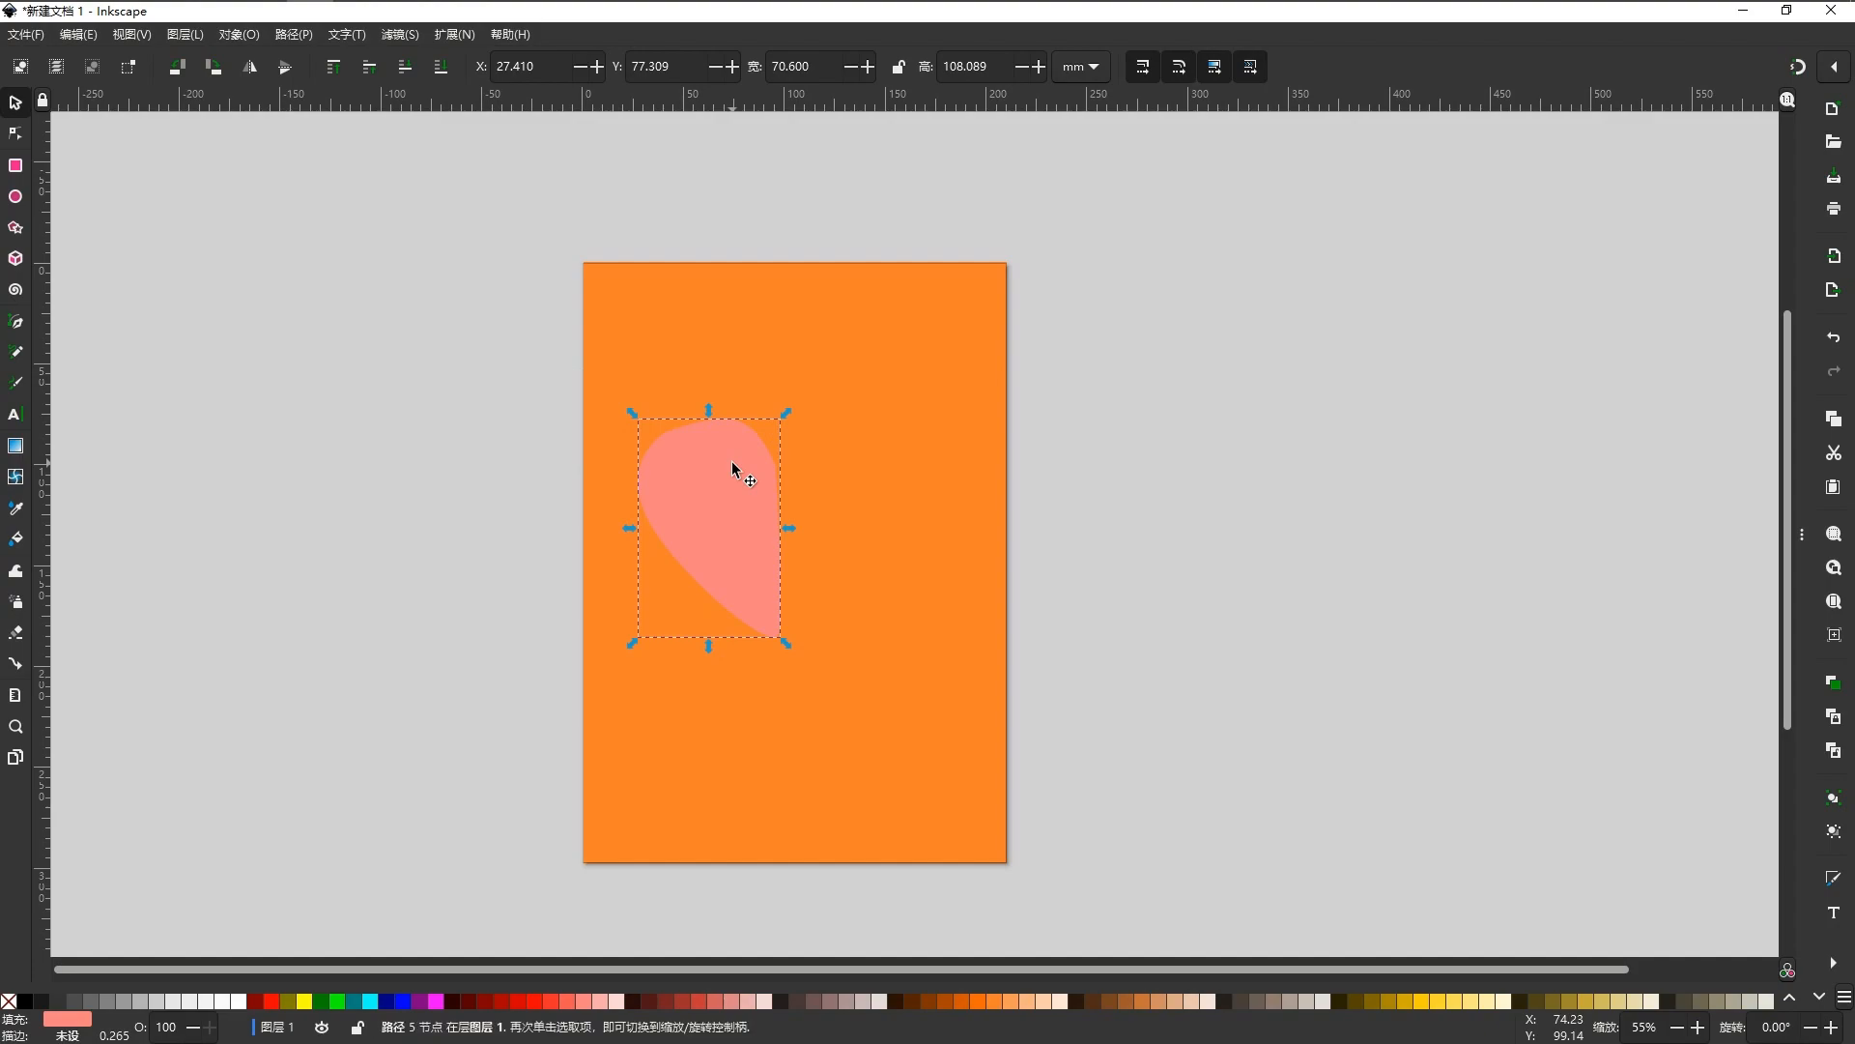
key("ctrl+d")
left_click(249, 67)
left_click_drag(704, 531, 820, 508)
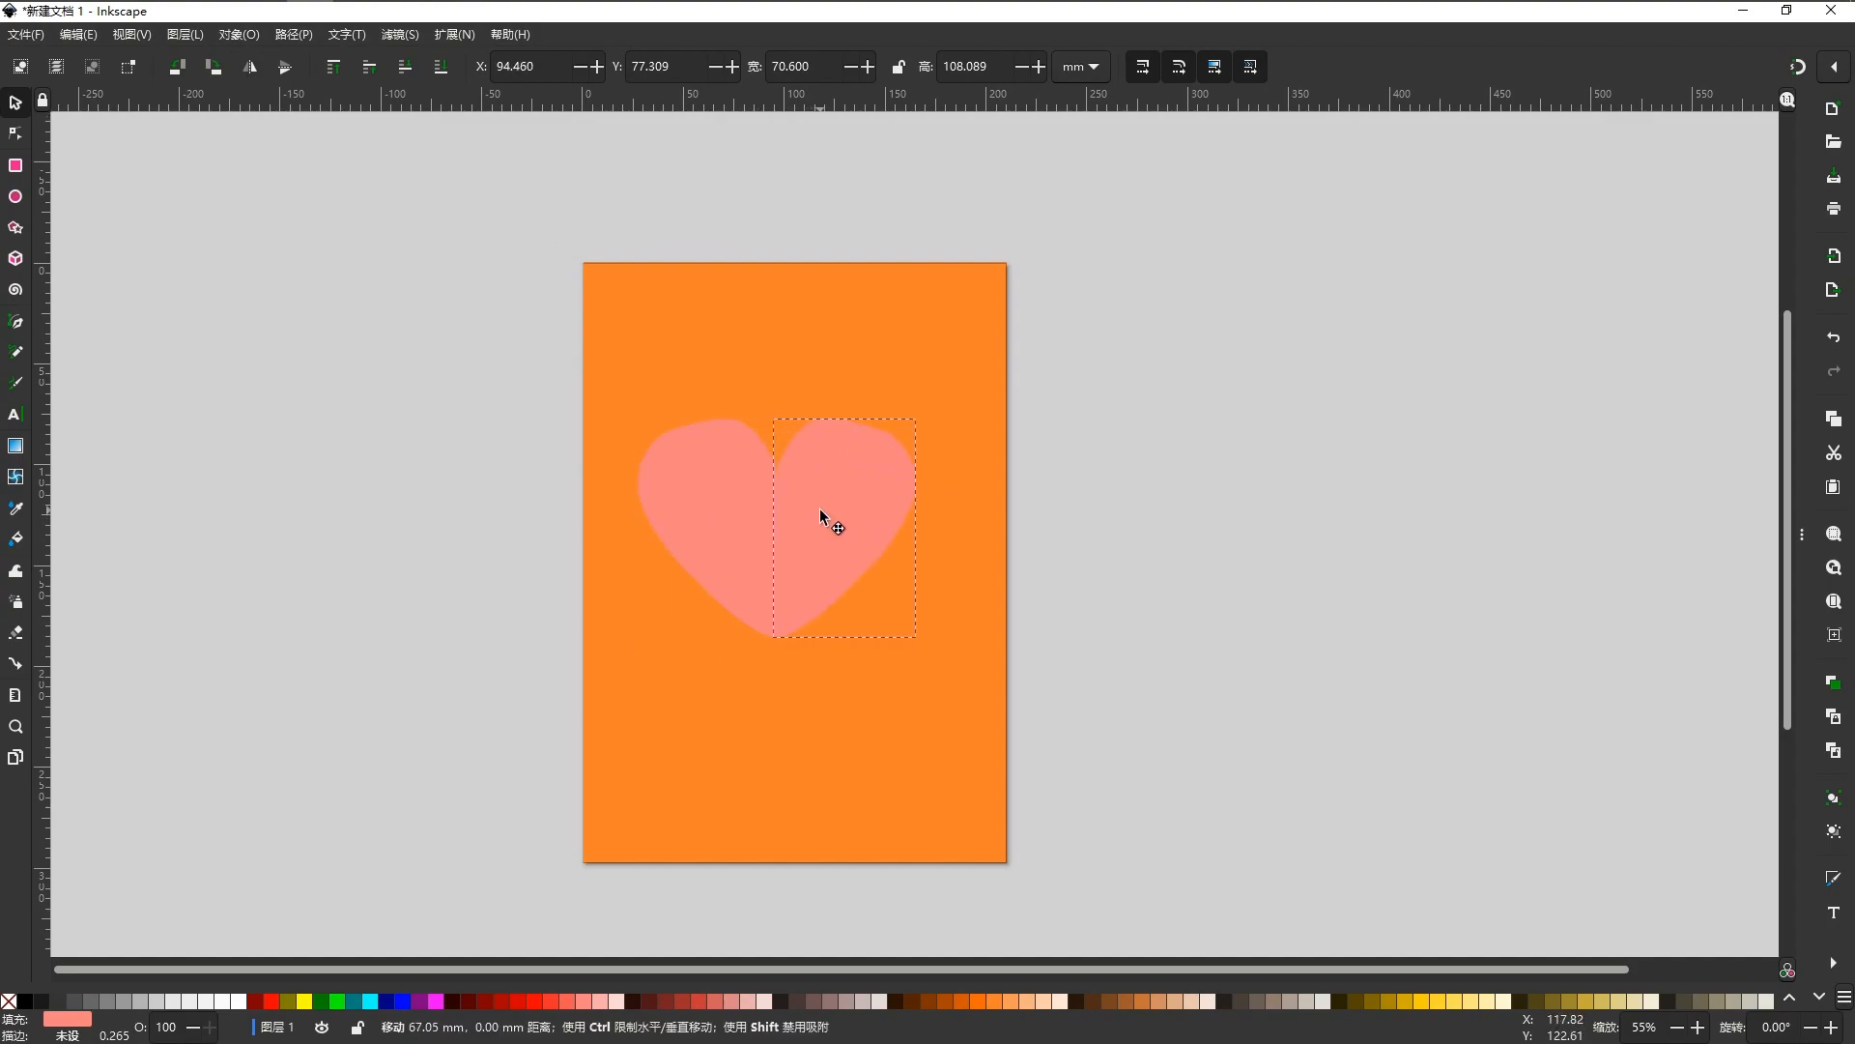
left_click(1081, 531)
left_click_drag(836, 573, 830, 573)
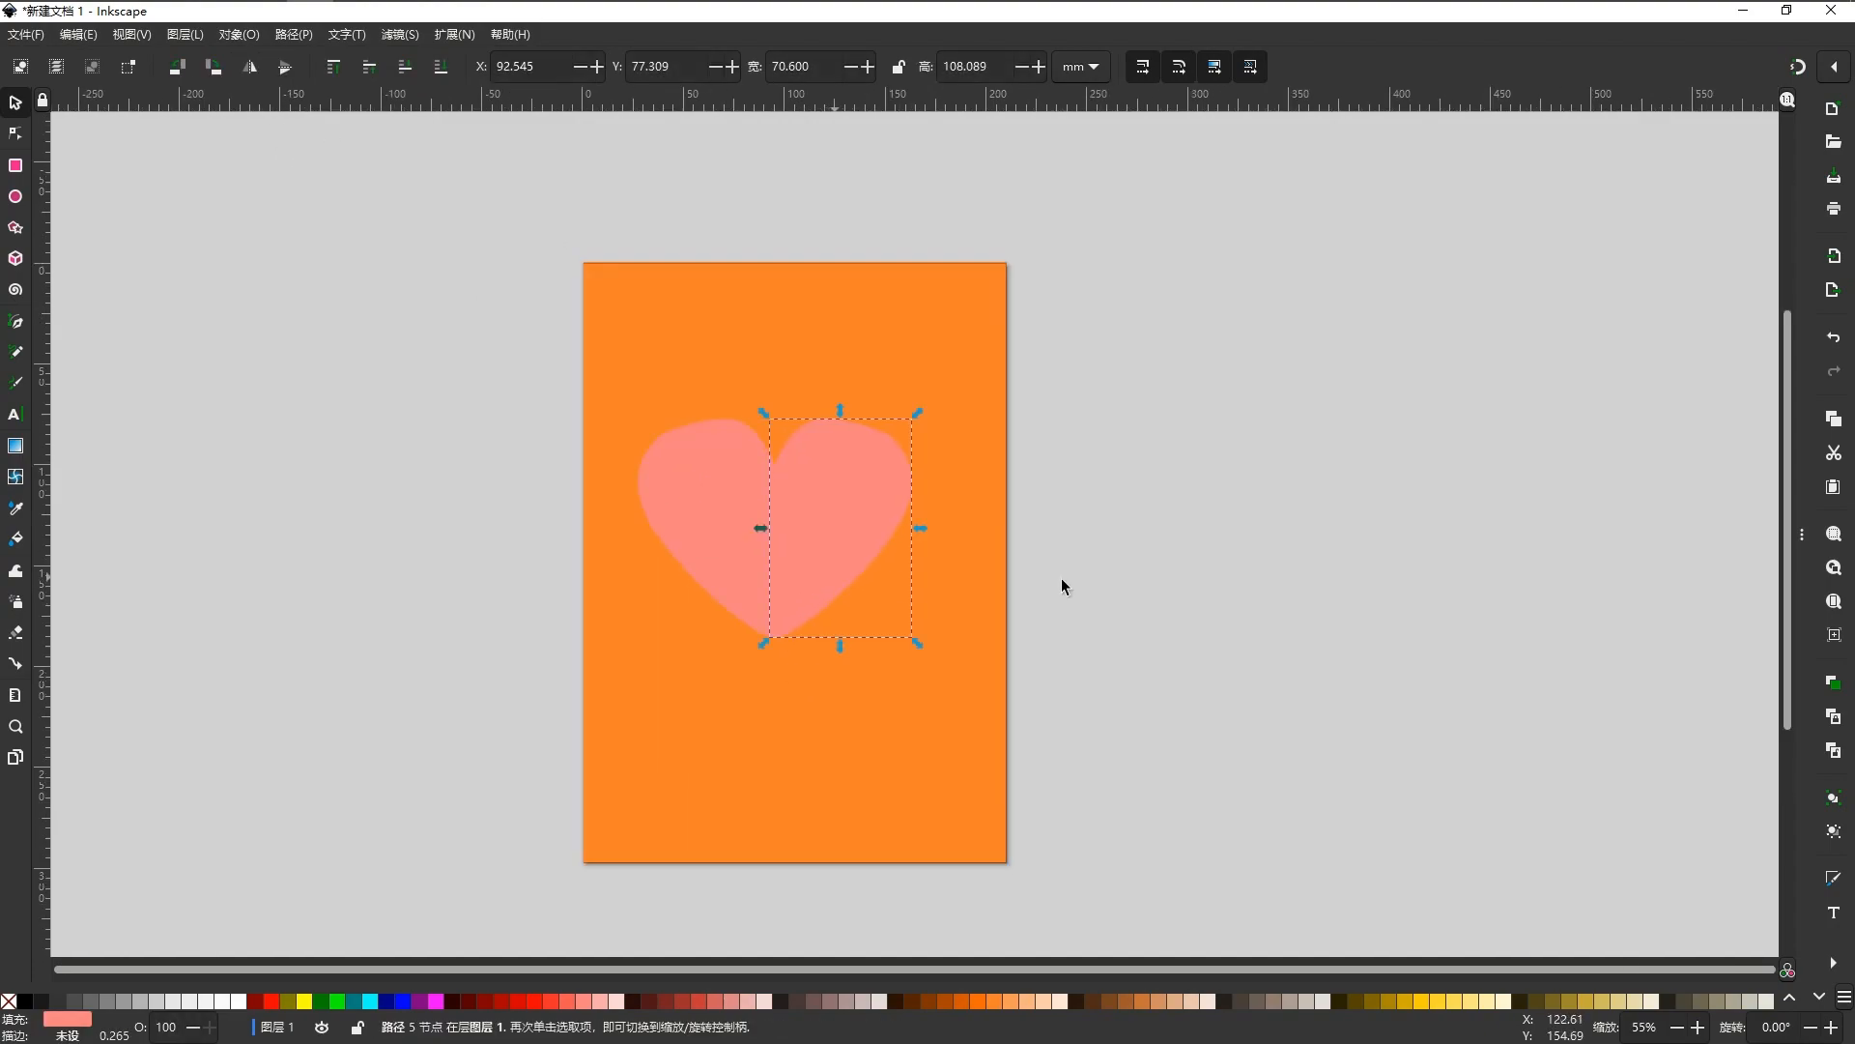
left_click(1173, 596)
Select both heart halves and shift them together towards the centre of the page.
scroll(850, 734, "down", 1)
left_click_drag(1192, 310, 633, 724)
left_click_drag(787, 600, 803, 629)
left_click(1122, 621)
Recolour the background rectangle to a pale orange.
scroll(866, 648, "down", 2)
scroll(866, 648, "up", 2)
left_click(903, 720)
left_click(1005, 1001)
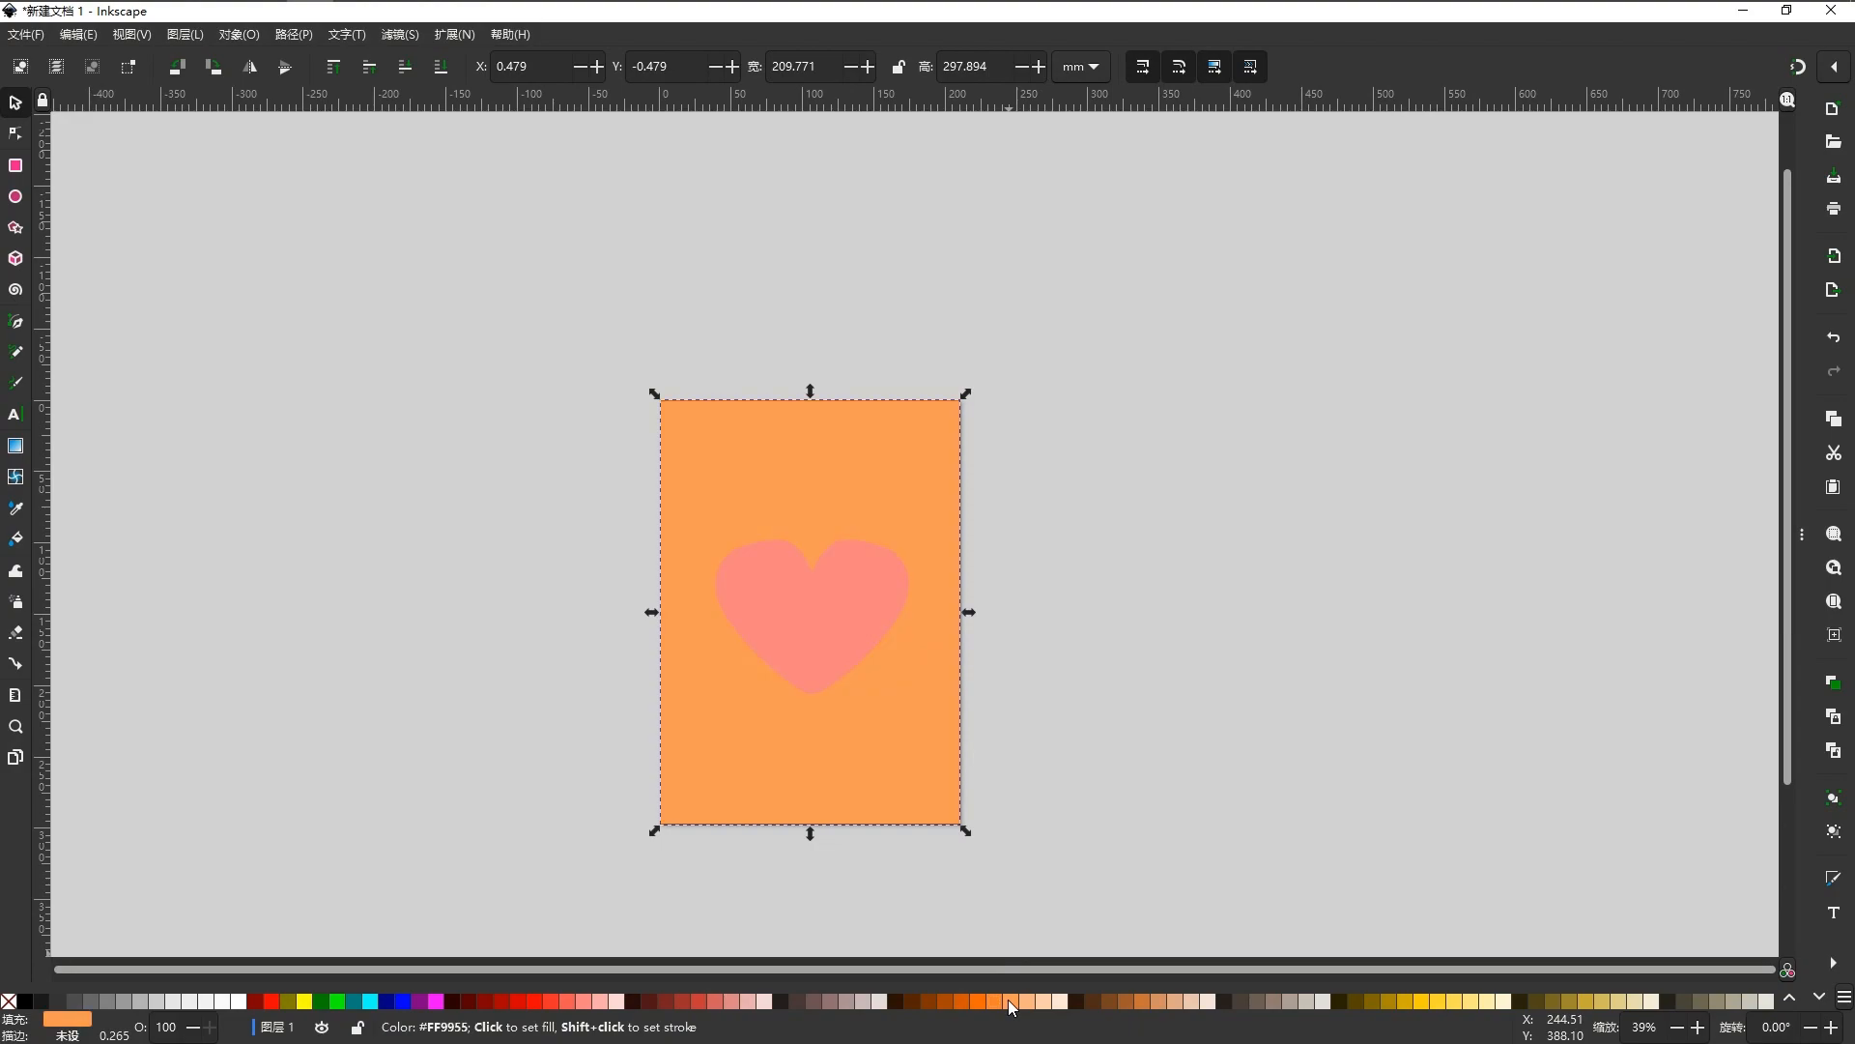
left_click(1034, 999)
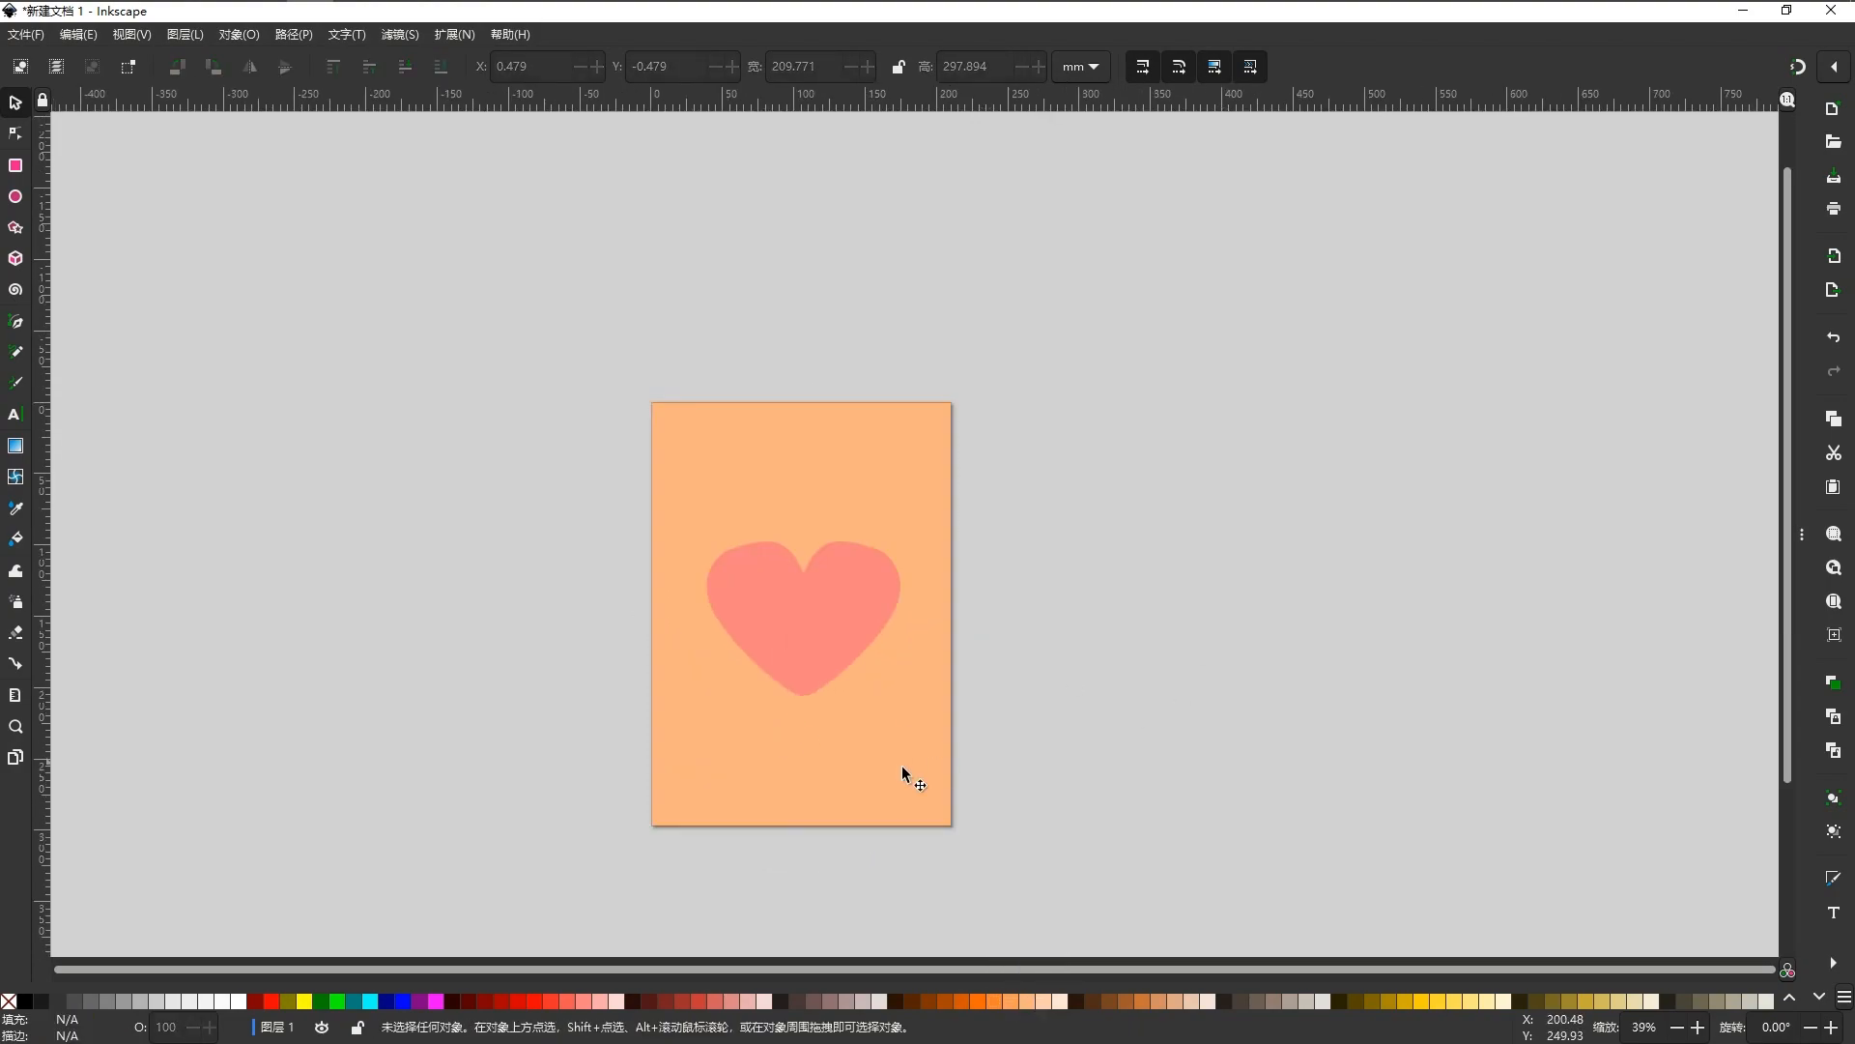
left_click(994, 750)
Delete the right half of the heart and open the left half's nodes for editing.
left_click(868, 595)
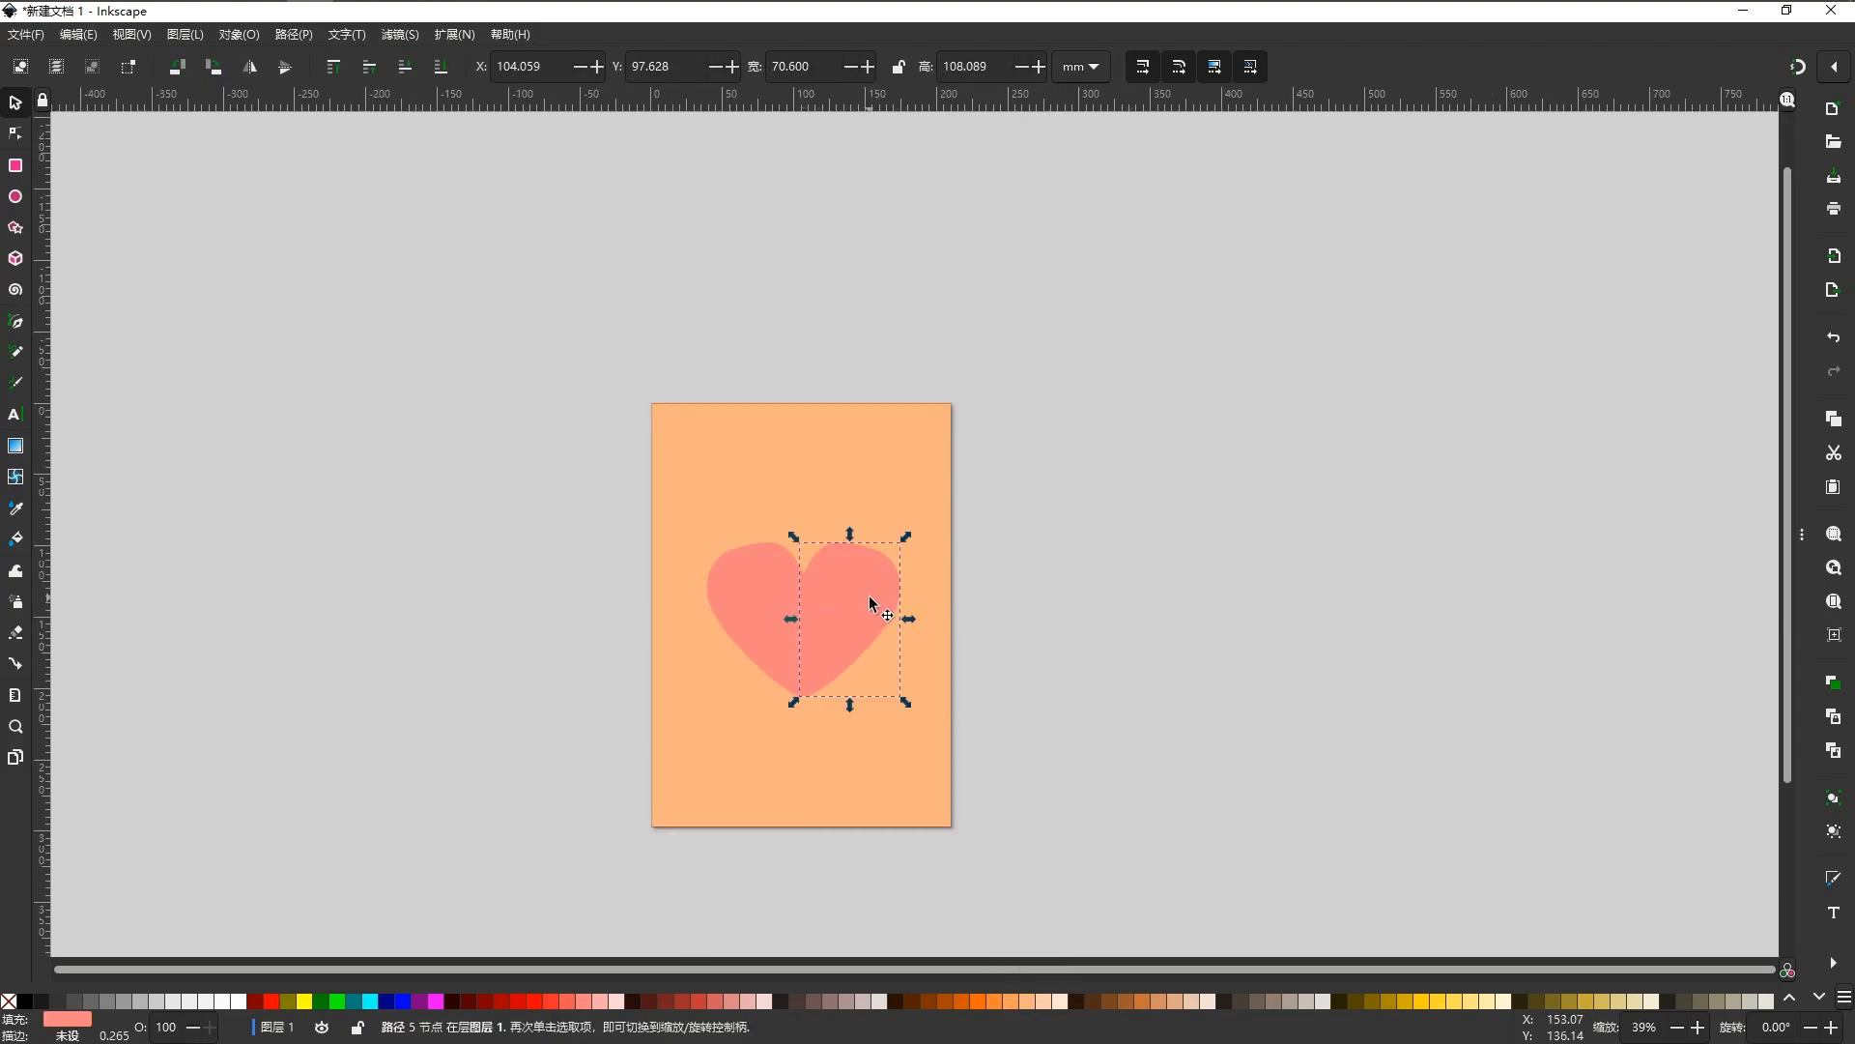
key("Delete")
left_click(798, 597)
double_click(749, 560)
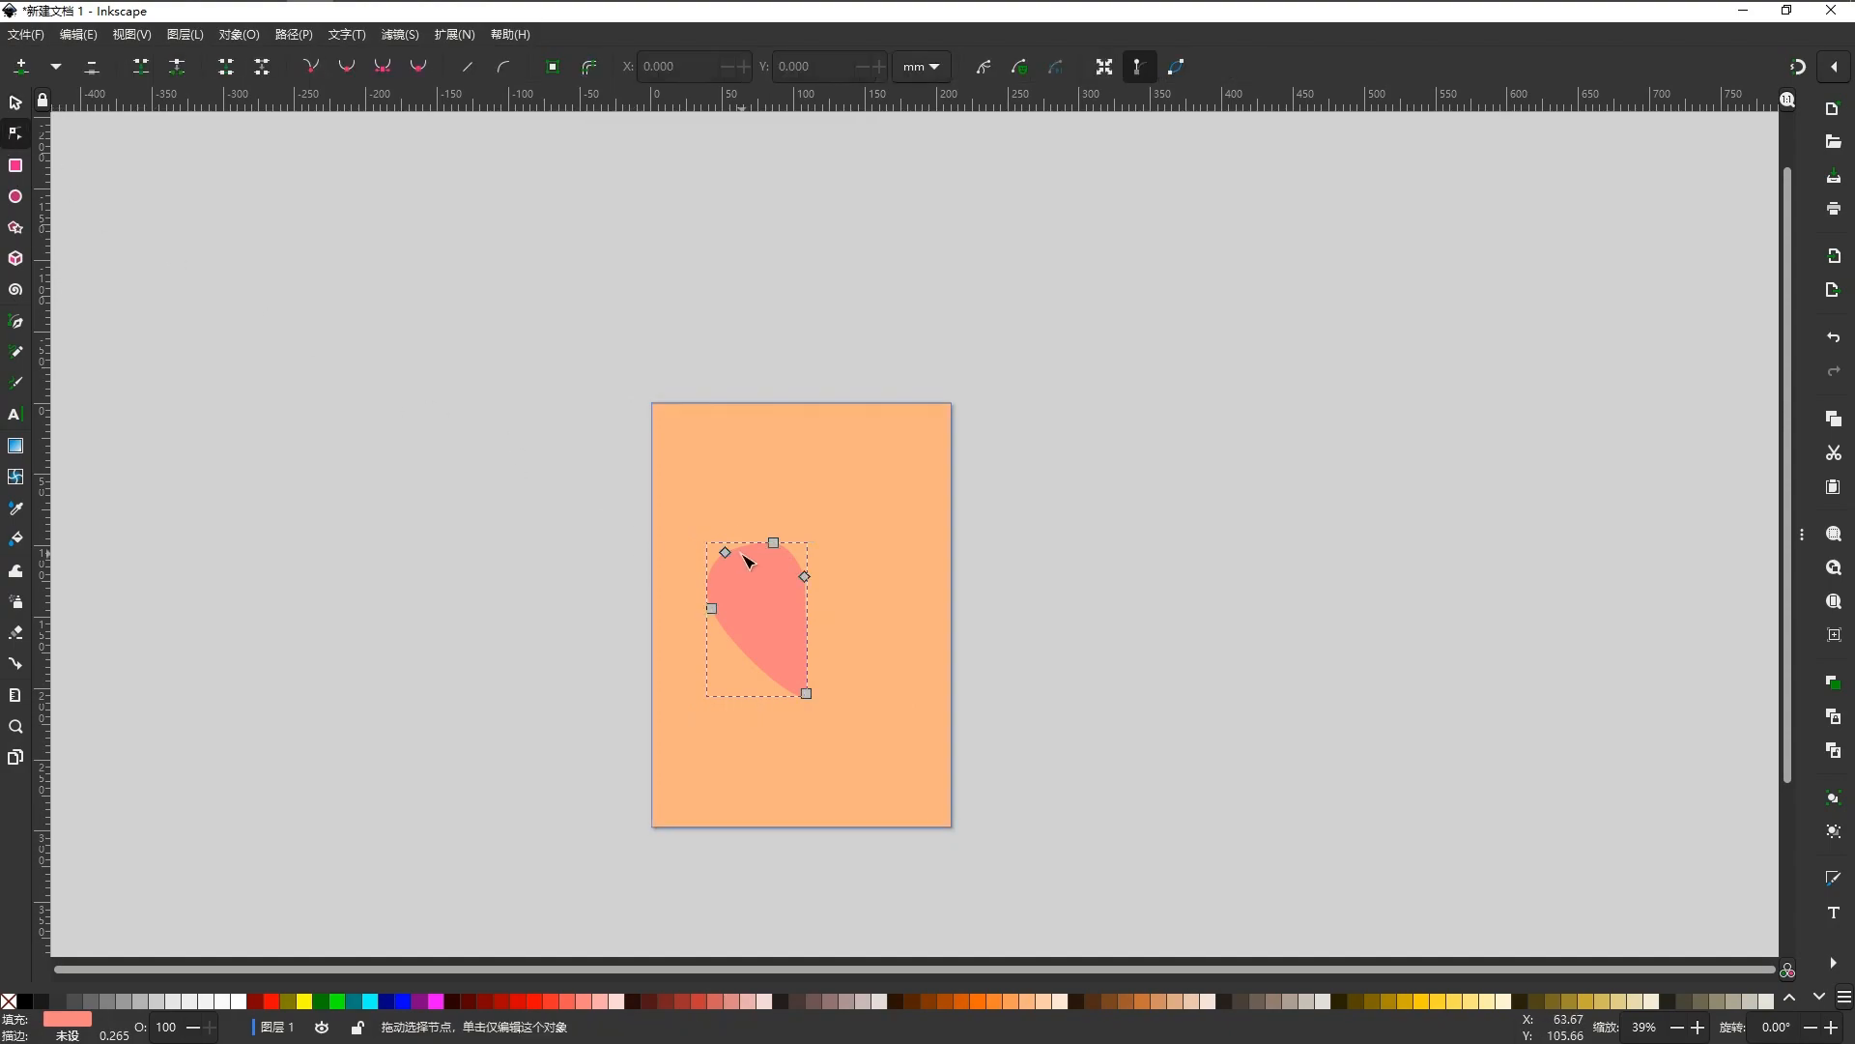
scroll(753, 571, "up", 3)
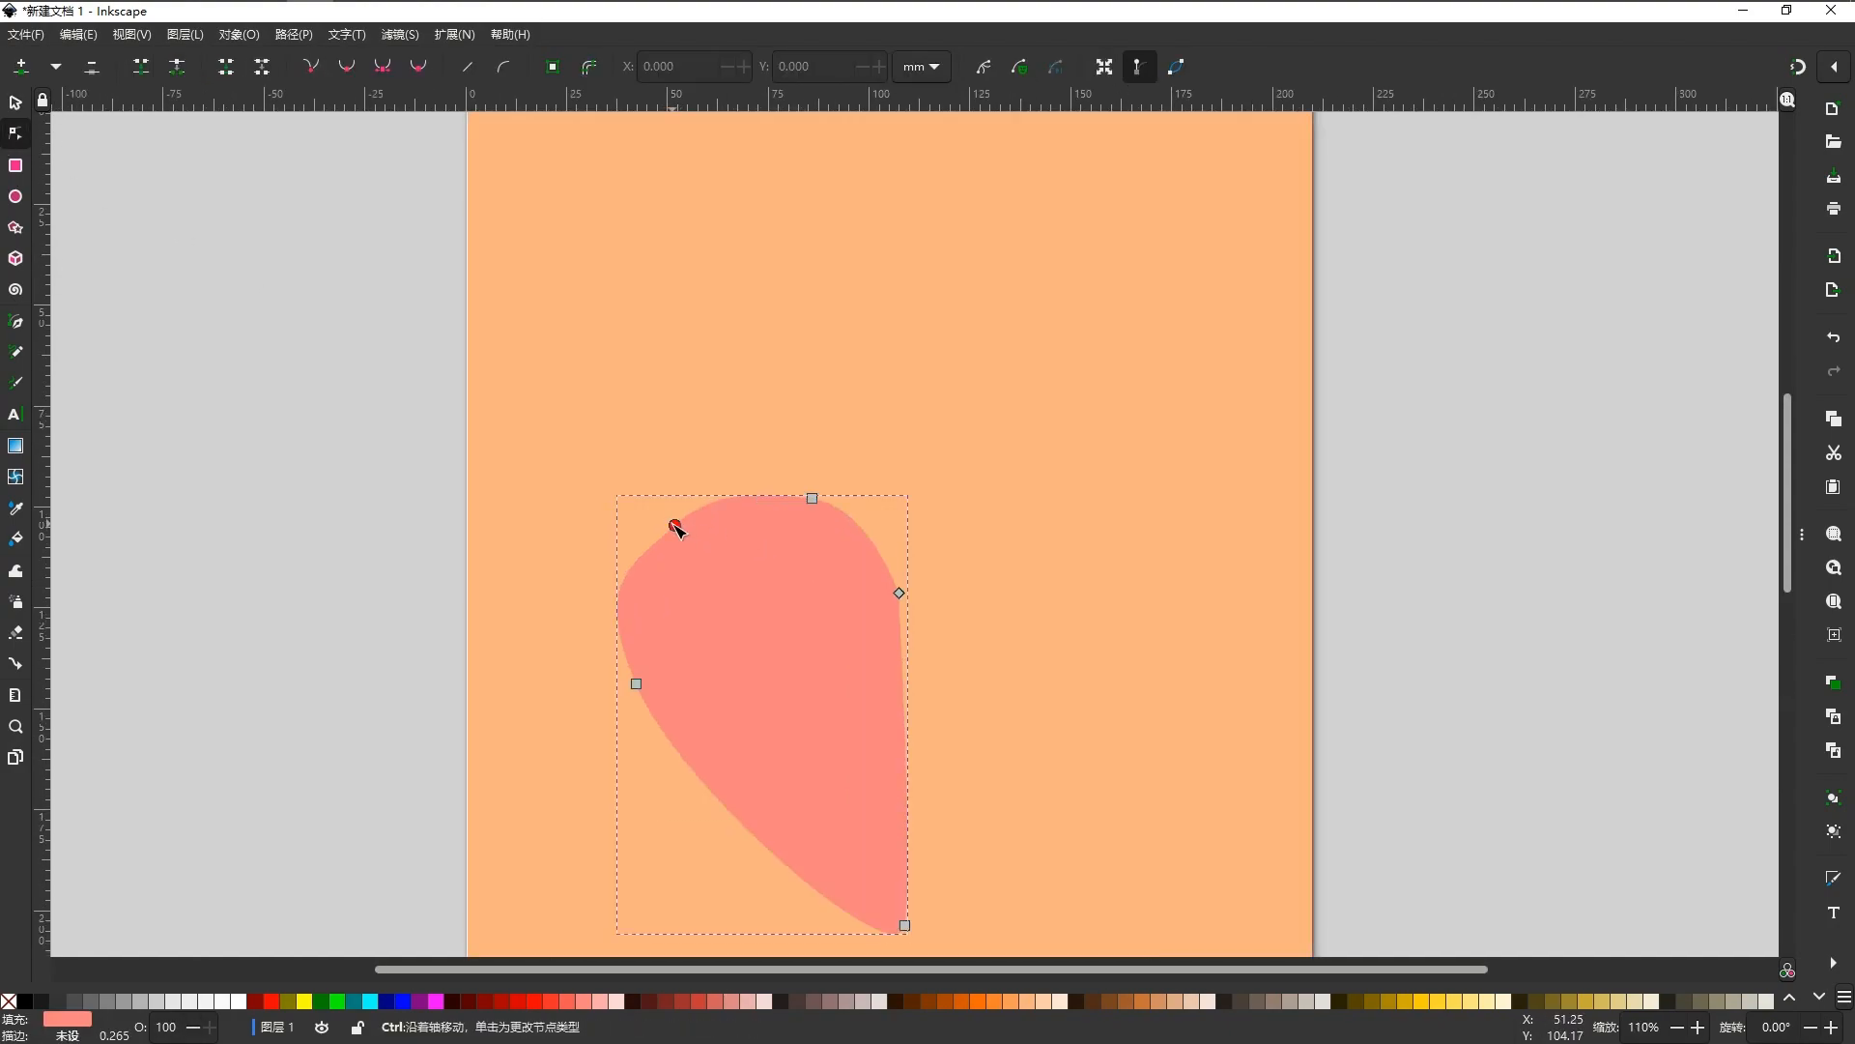
Shift the half heart's upper-left node outward to about X 47.7 mm and smooth the curve along its outer side.
left_click_drag(678, 530, 674, 530)
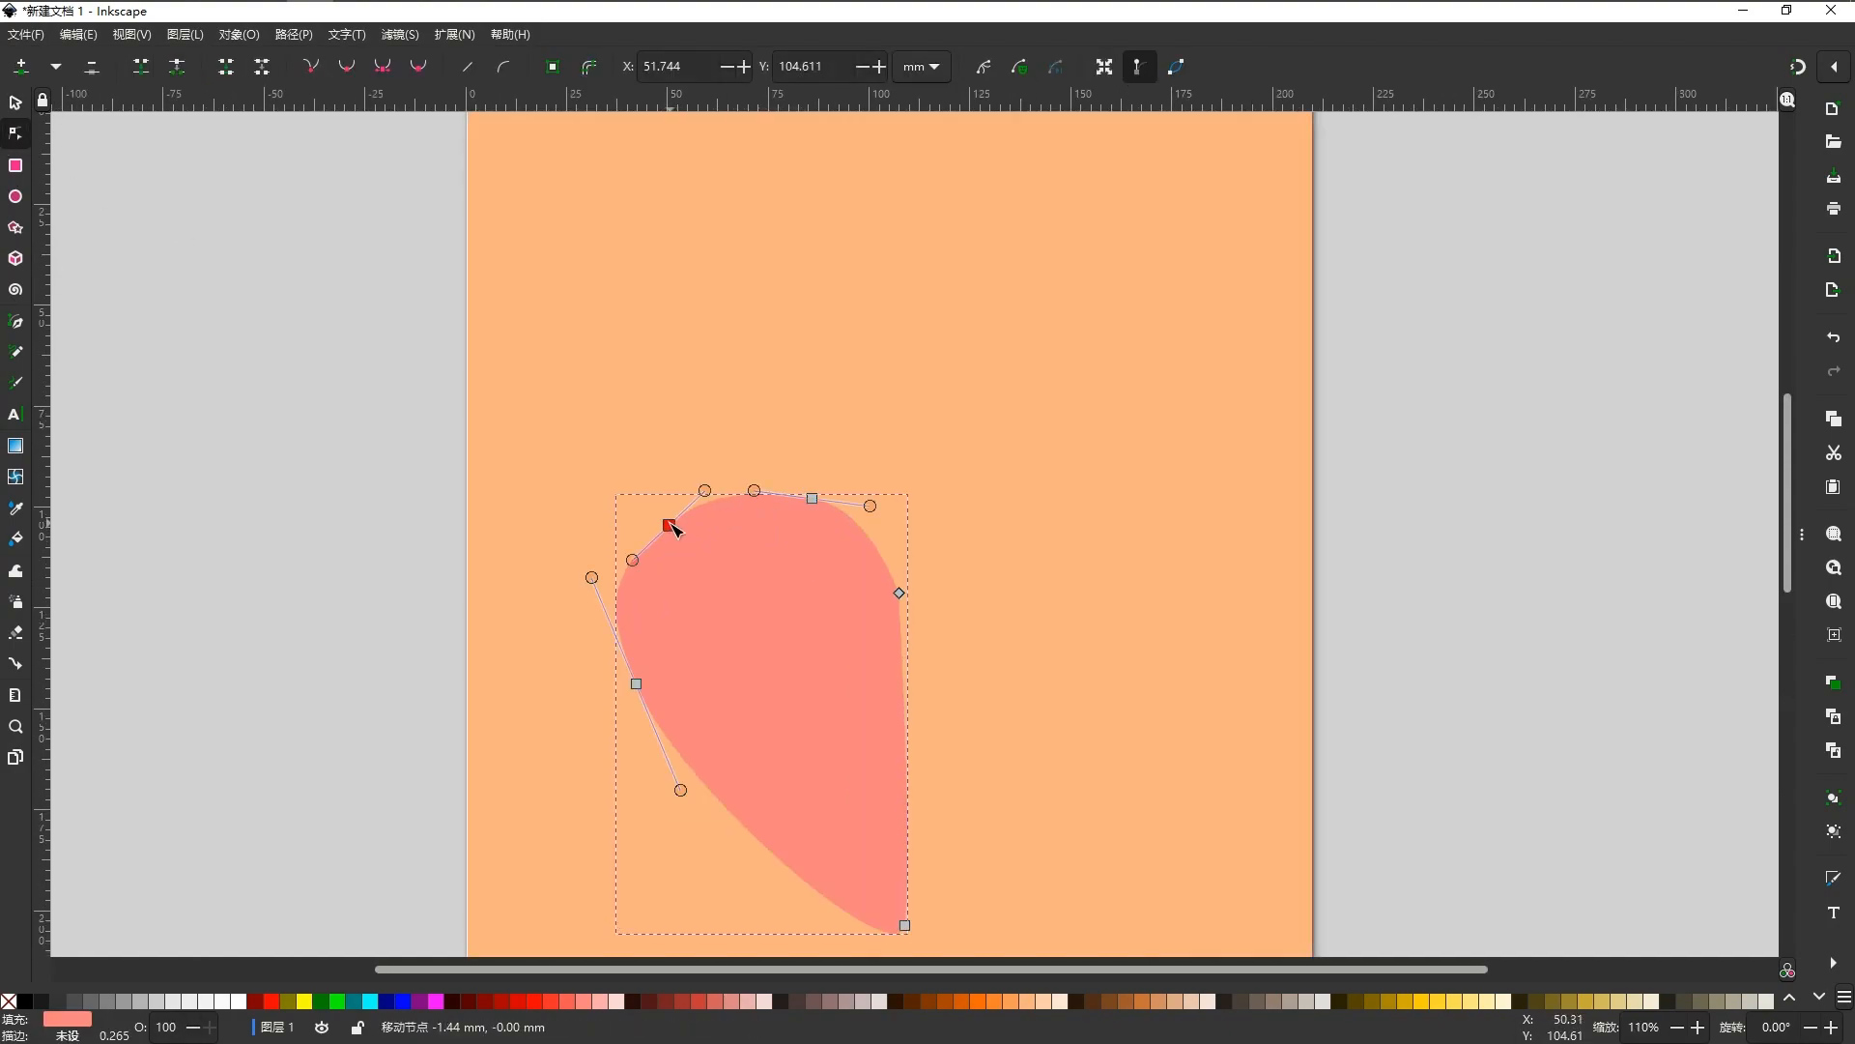
left_click(886, 561)
left_click(669, 531, "ctrl")
key("ctrl+z")
key("Escape")
left_click_drag(669, 526, 659, 525)
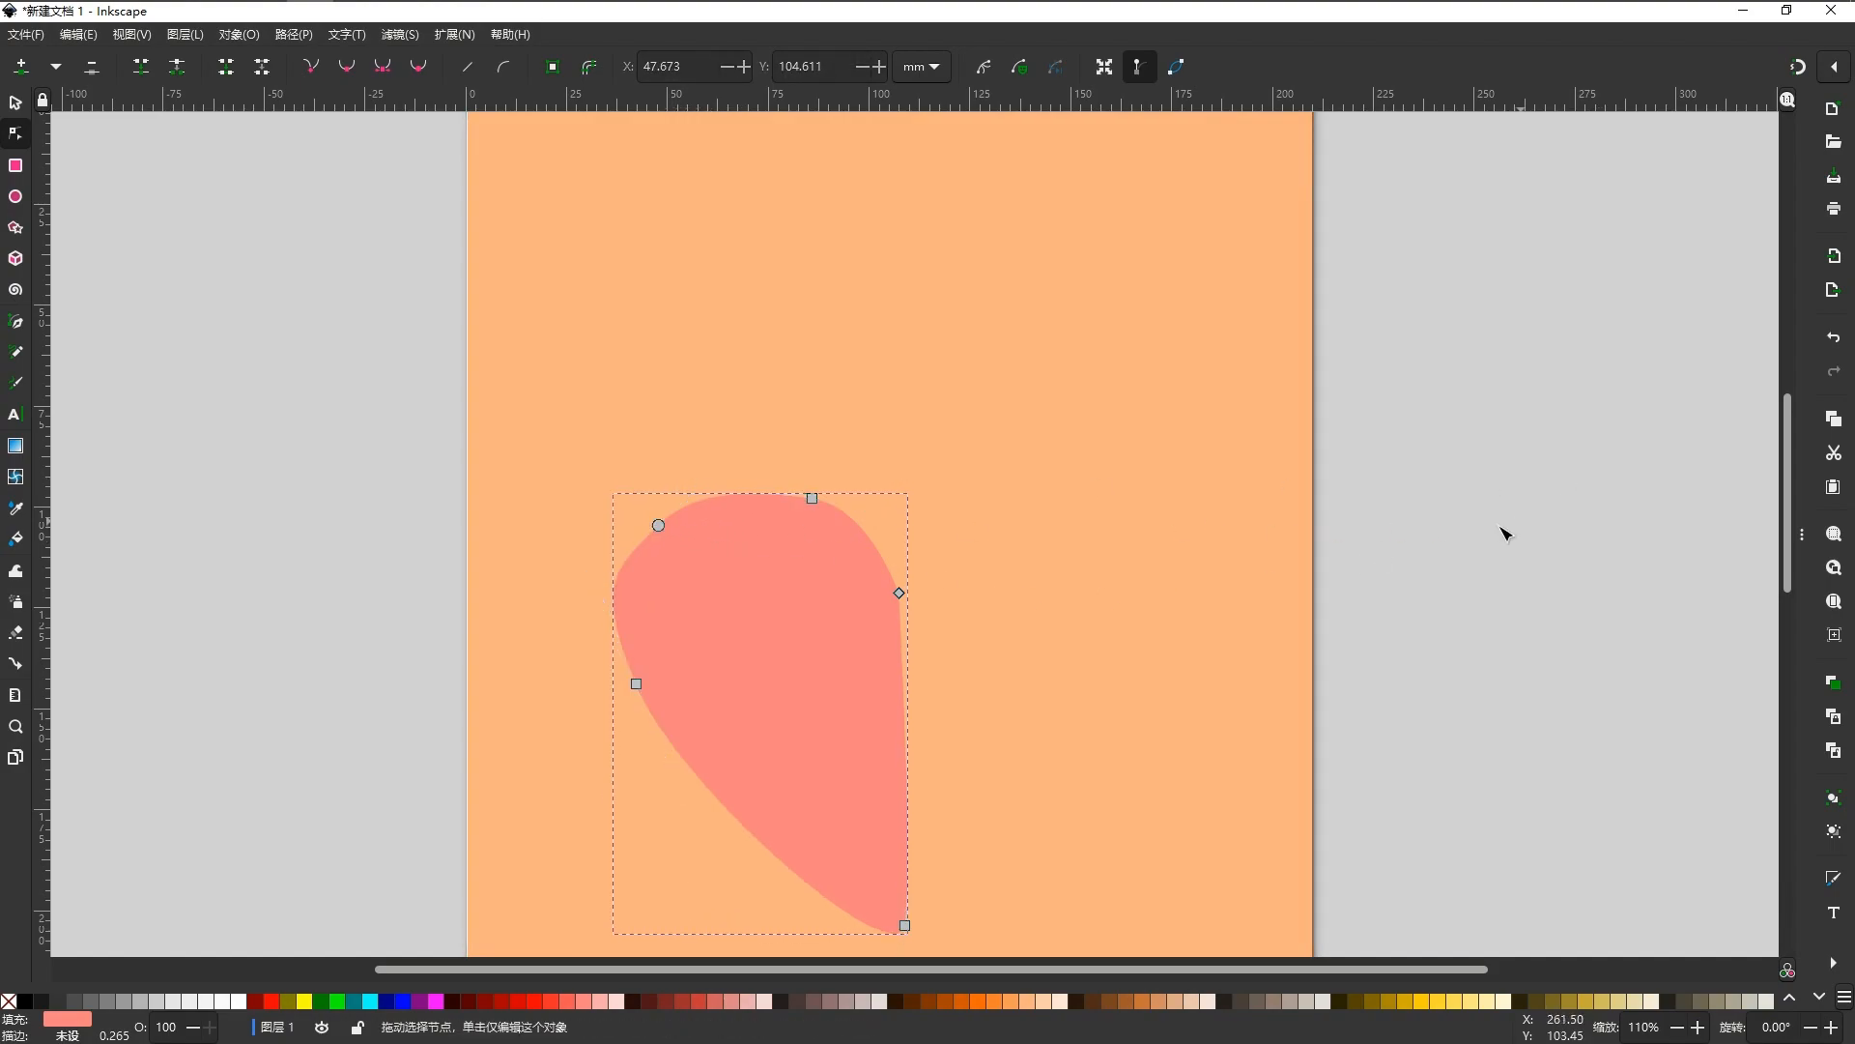
left_click_drag(634, 681, 637, 682)
left_click(1389, 531)
scroll(853, 539, "down", 2)
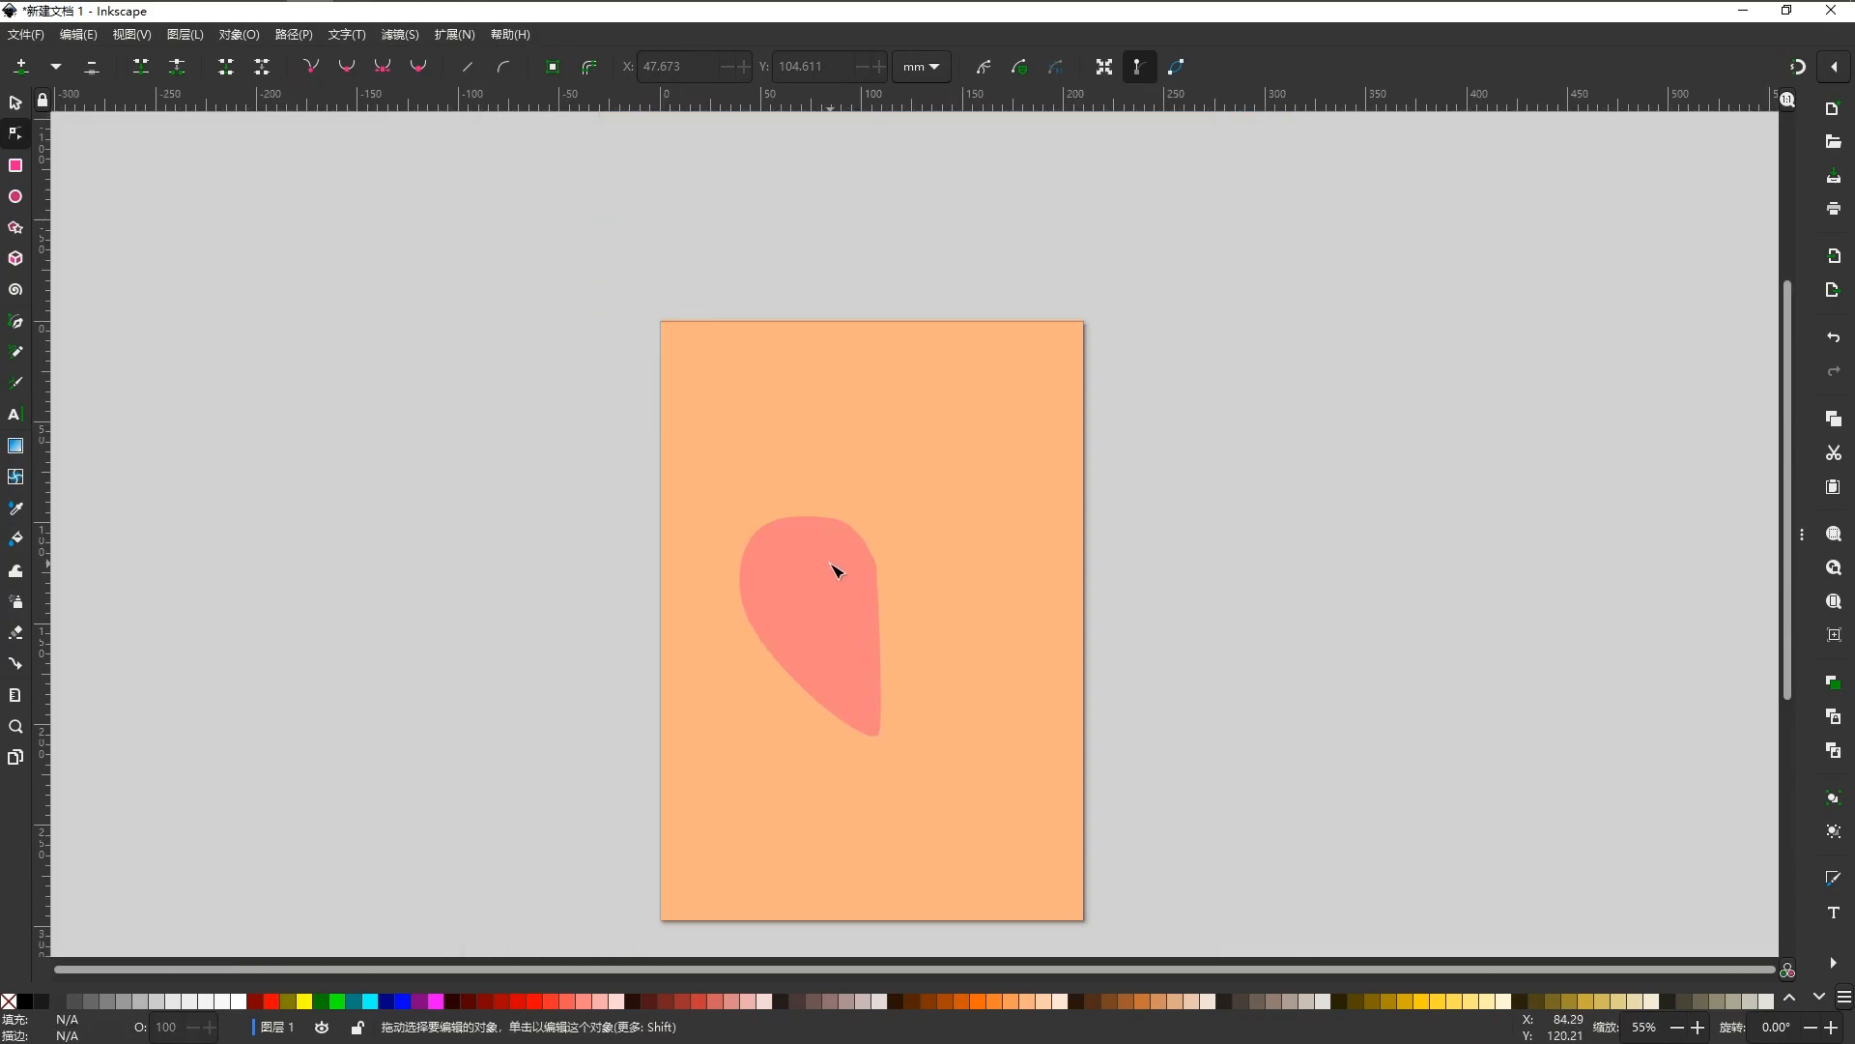
Smooth the node at the top of the half heart so the lobe curves evenly towards the notch.
scroll(831, 564, "up", 2)
left_click(831, 564)
left_click_drag(846, 480, 840, 482)
left_click(1416, 513)
scroll(821, 518, "down", 3)
scroll(843, 547, "up", 3)
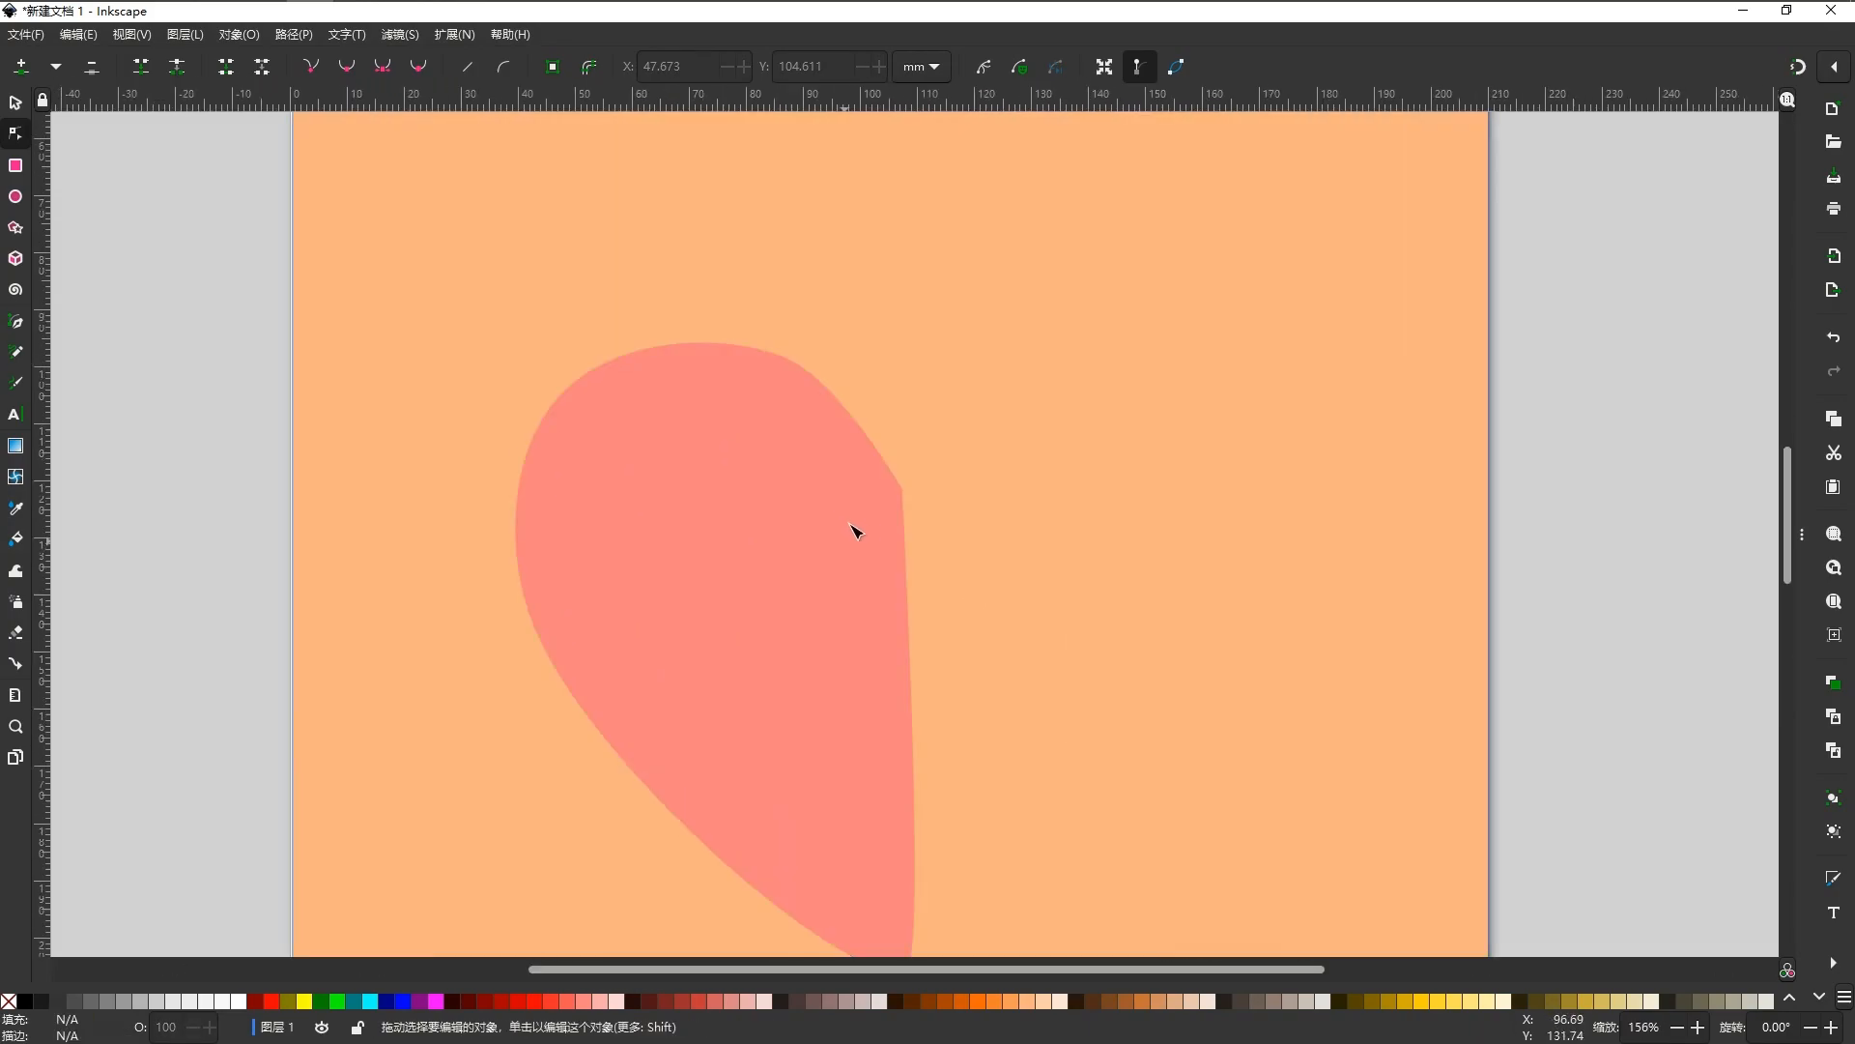
scroll(853, 540, "down", 3)
scroll(710, 282, "up", 3)
Stretch the background rectangle to the page edges, about 210.6 mm wide.
left_click(710, 282)
left_click(17, 104)
scroll(648, 296, "up", 3)
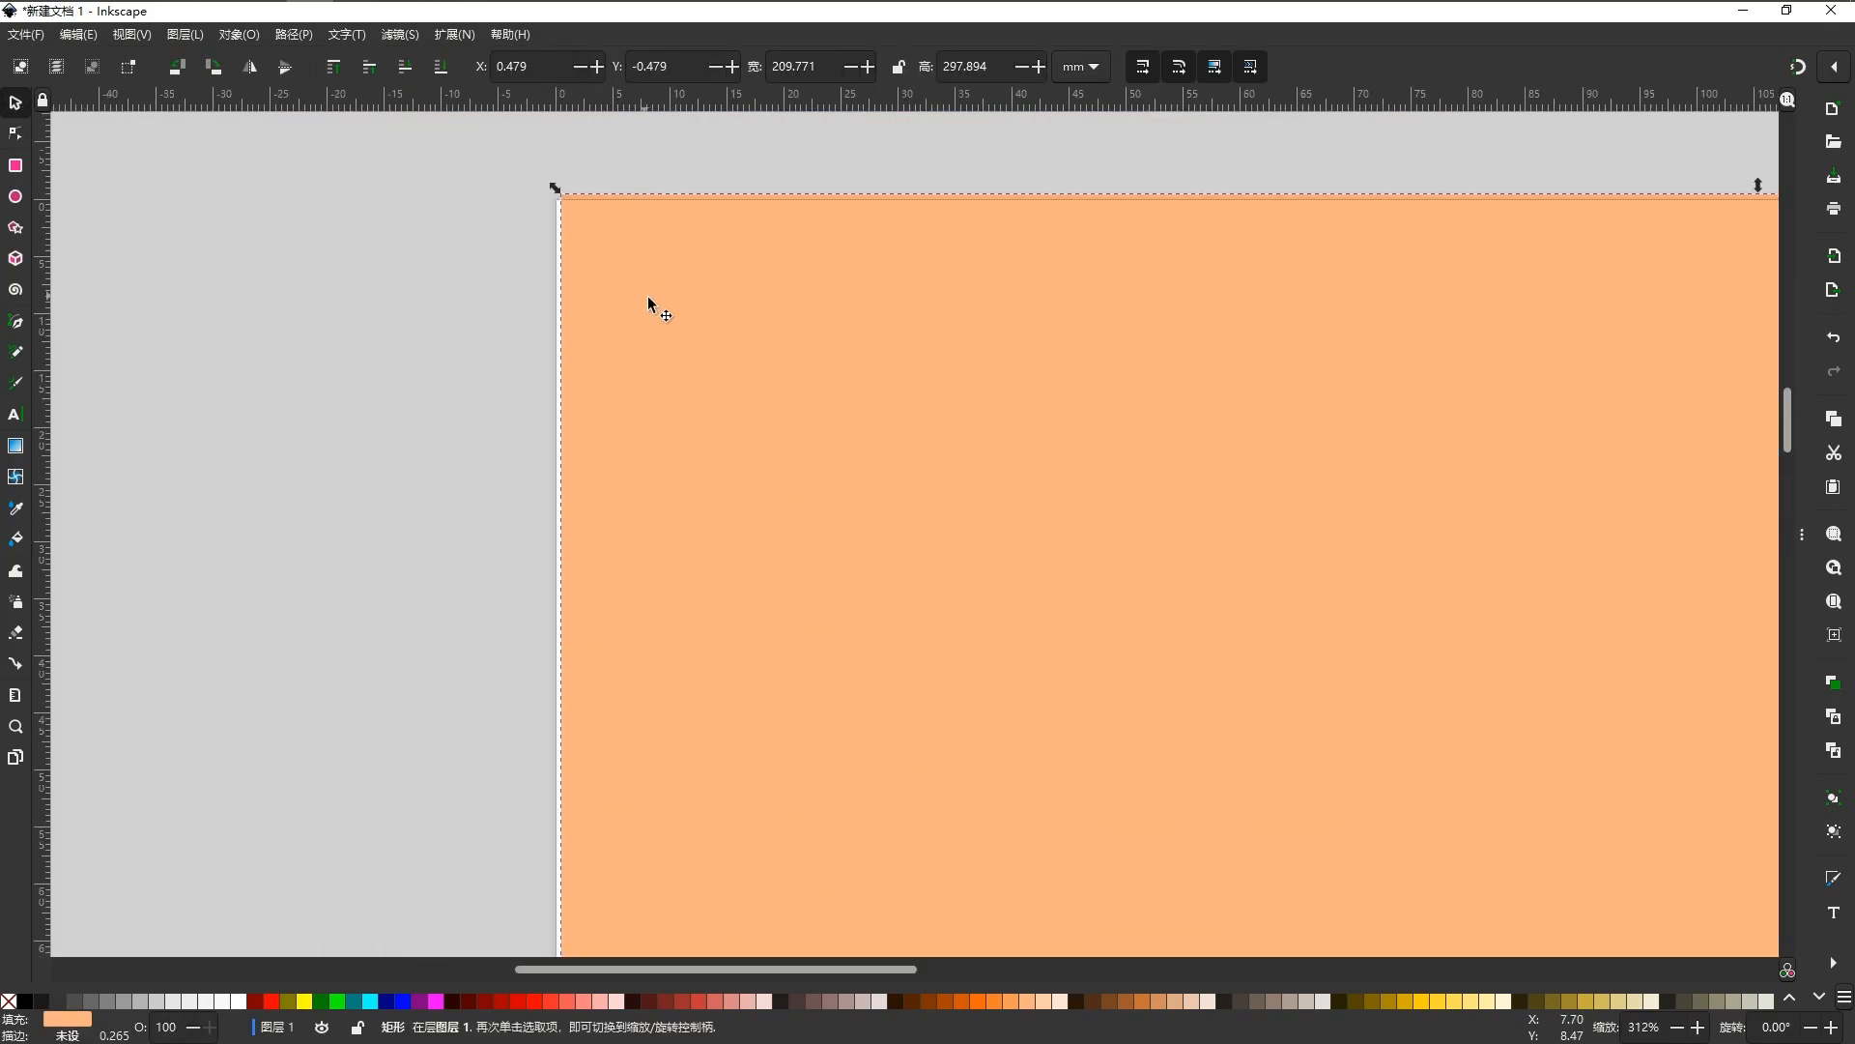
left_click(460, 307)
scroll(460, 299, "down", 4)
left_click(1073, 425)
left_click_drag(1236, 608, 1186, 186)
scroll(1084, 330, "up", 2)
left_click_drag(1017, 207, 1005, 549)
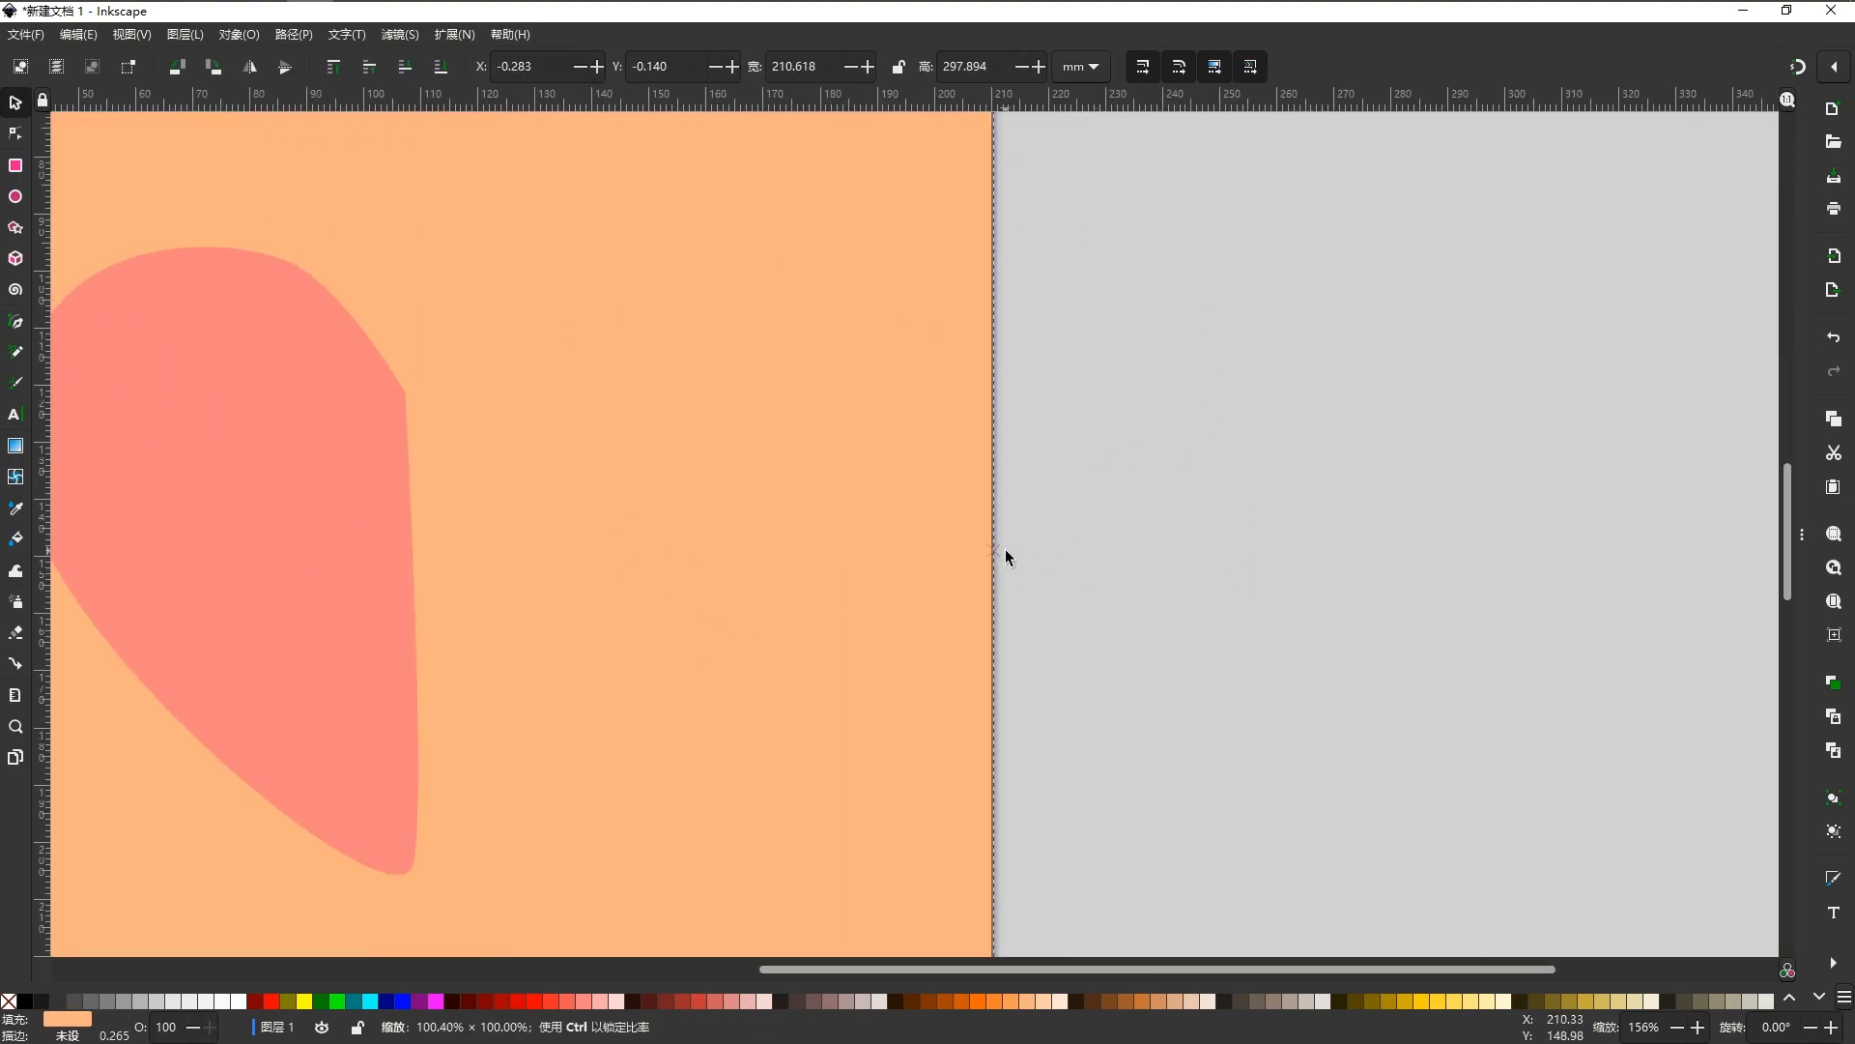
left_click(1282, 547)
Duplicate the reshaped half heart and flip the copy horizontally, placing it at about X 103 mm against the original.
scroll(1281, 547, "down", 6)
left_click_drag(1281, 538, 1013, 531)
scroll(1050, 524, "up", 3)
left_click_drag(850, 506, 1173, 440)
left_click(878, 459)
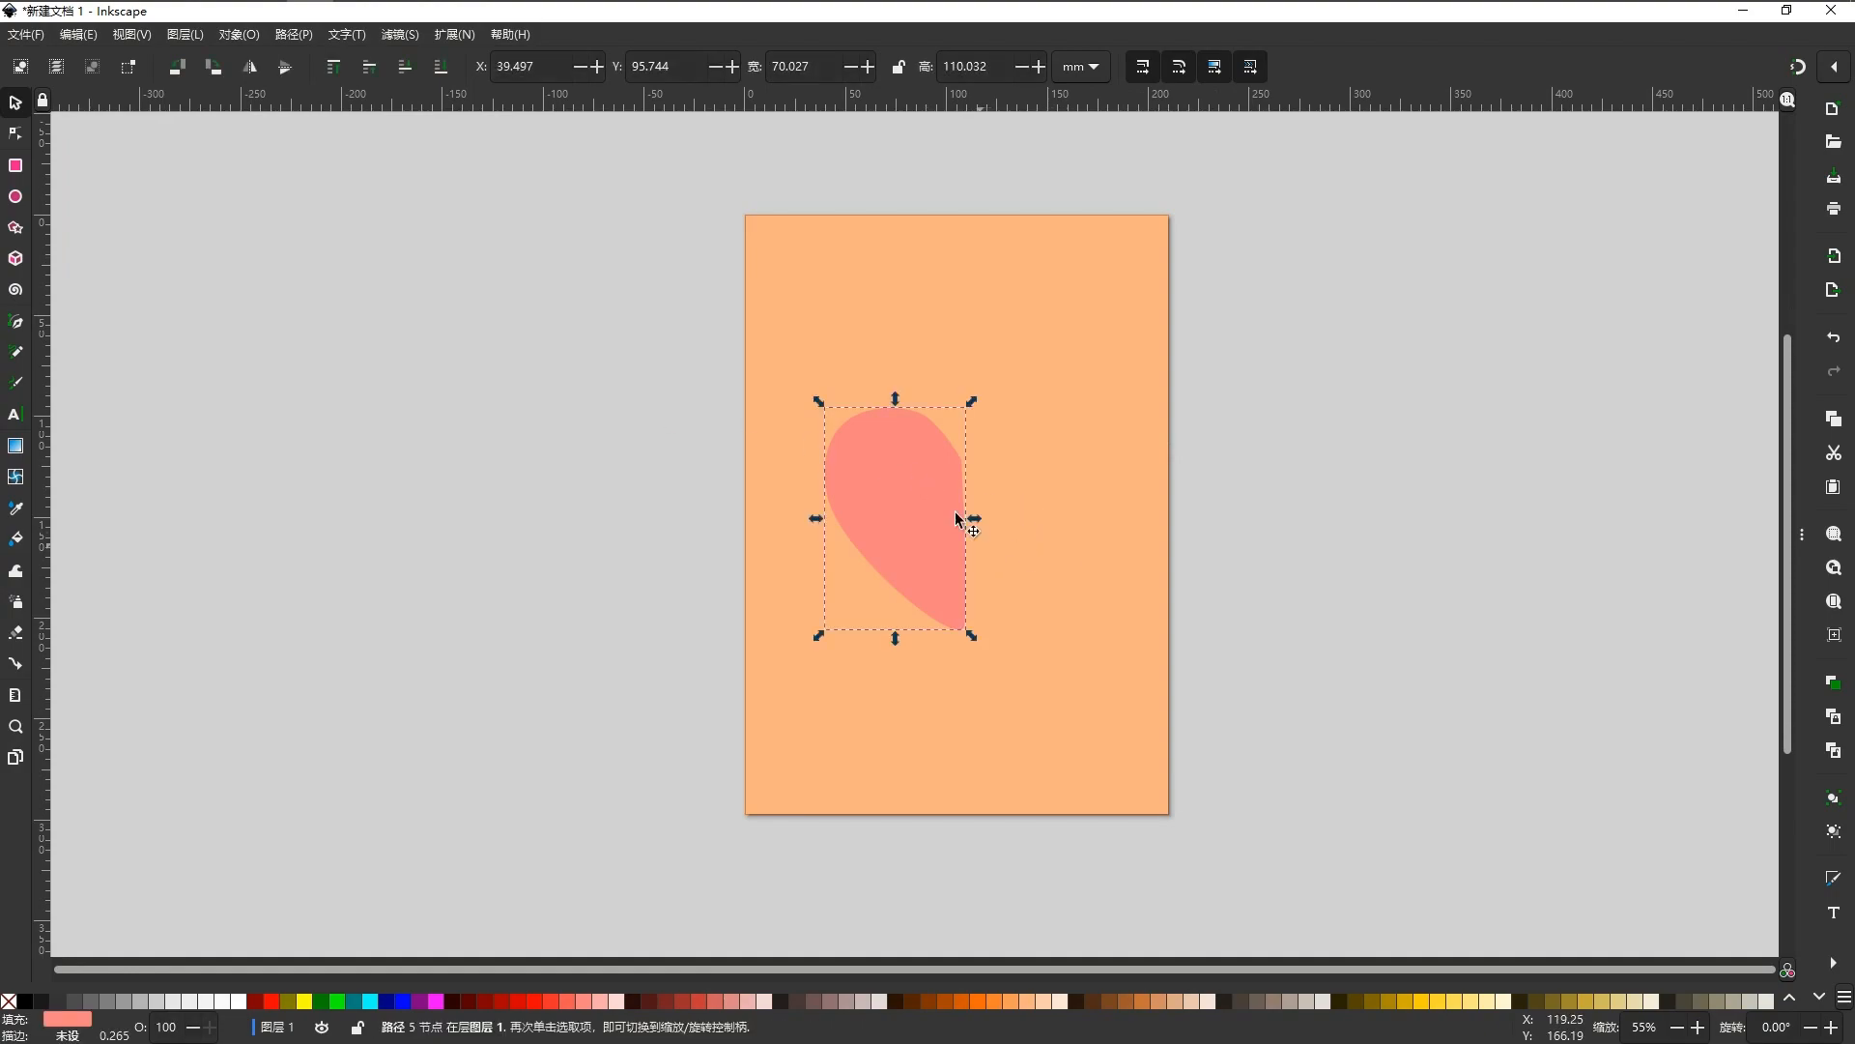
key("ctrl+d")
left_click(250, 70)
mouse_move(911, 531)
left_mouse_down()
mouse_move(1042, 525)
mouse_move(923, 559)
left_mouse_up()
Narrow the heart's right half to about 68.7 mm wide from its outer side.
scroll(1041, 524, "up", 1)
left_click(1420, 567)
scroll(881, 503, "down", 1)
scroll(876, 513, "up", 3)
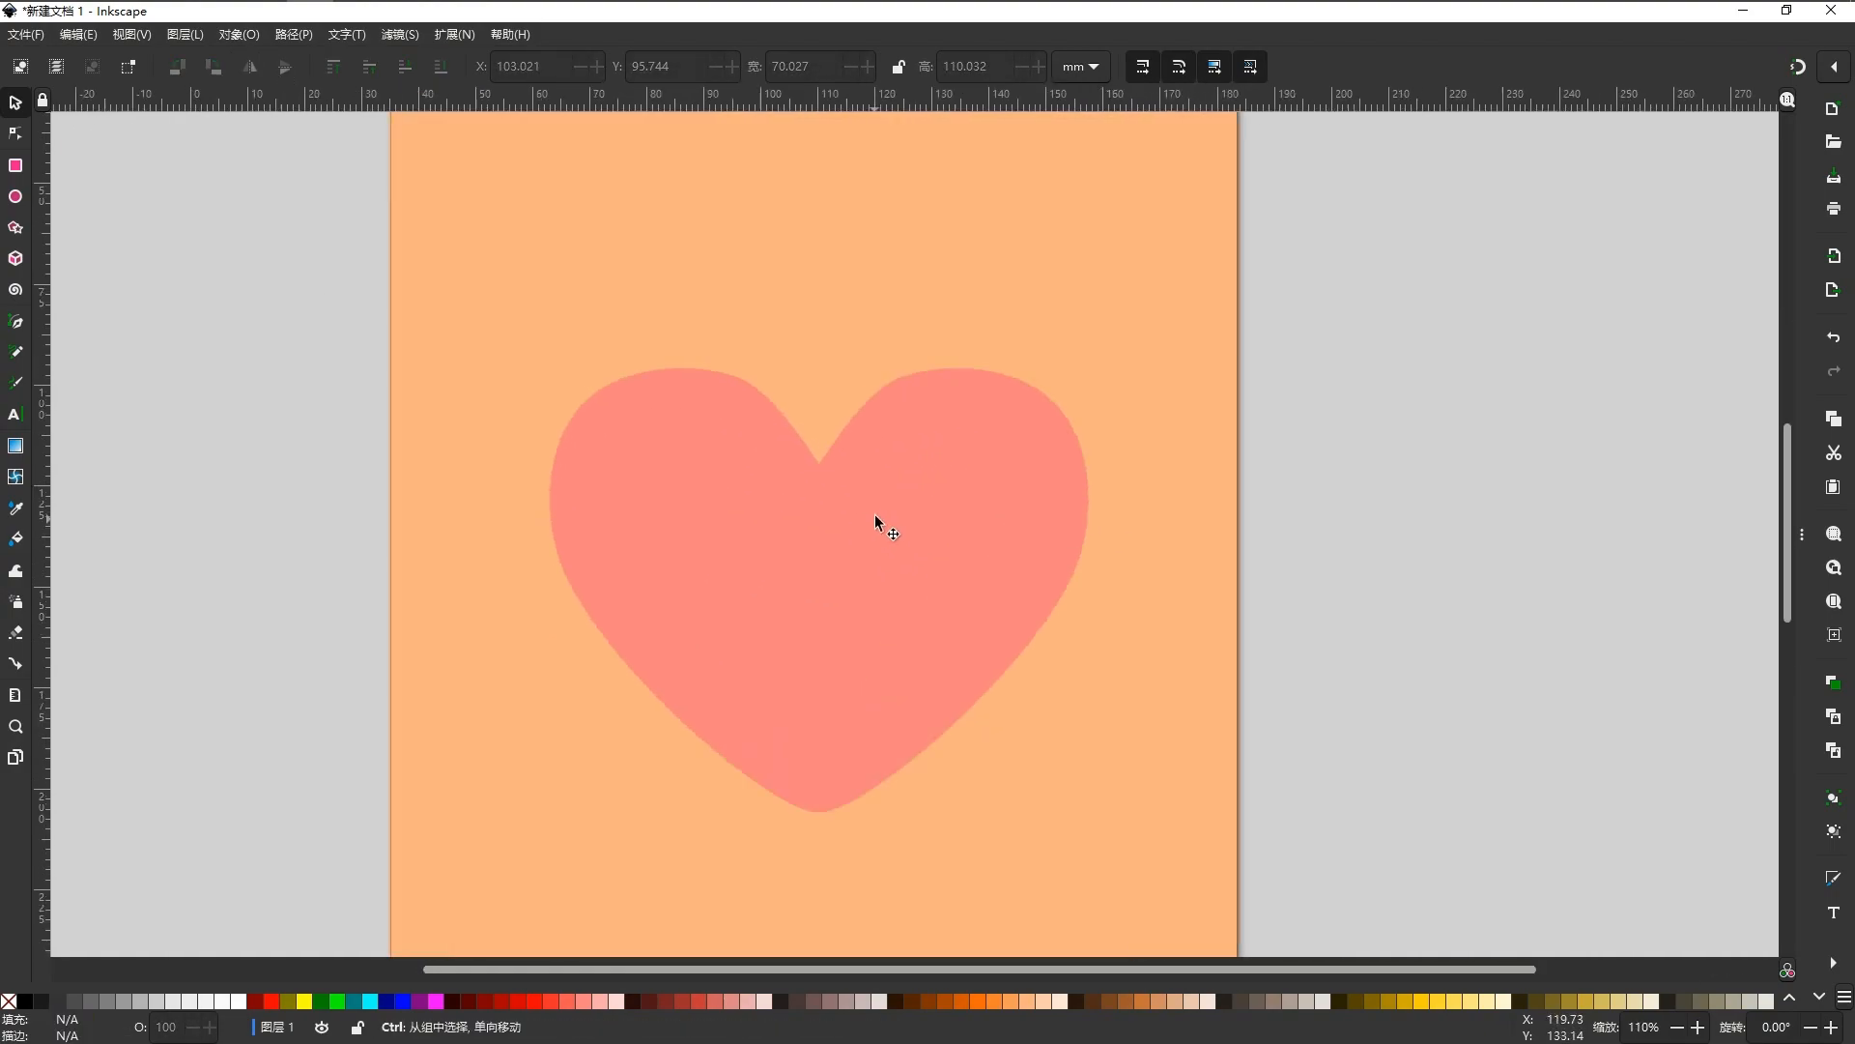
scroll(881, 499, "down", 2)
left_click(995, 504)
left_click_drag(1041, 555, 1036, 555)
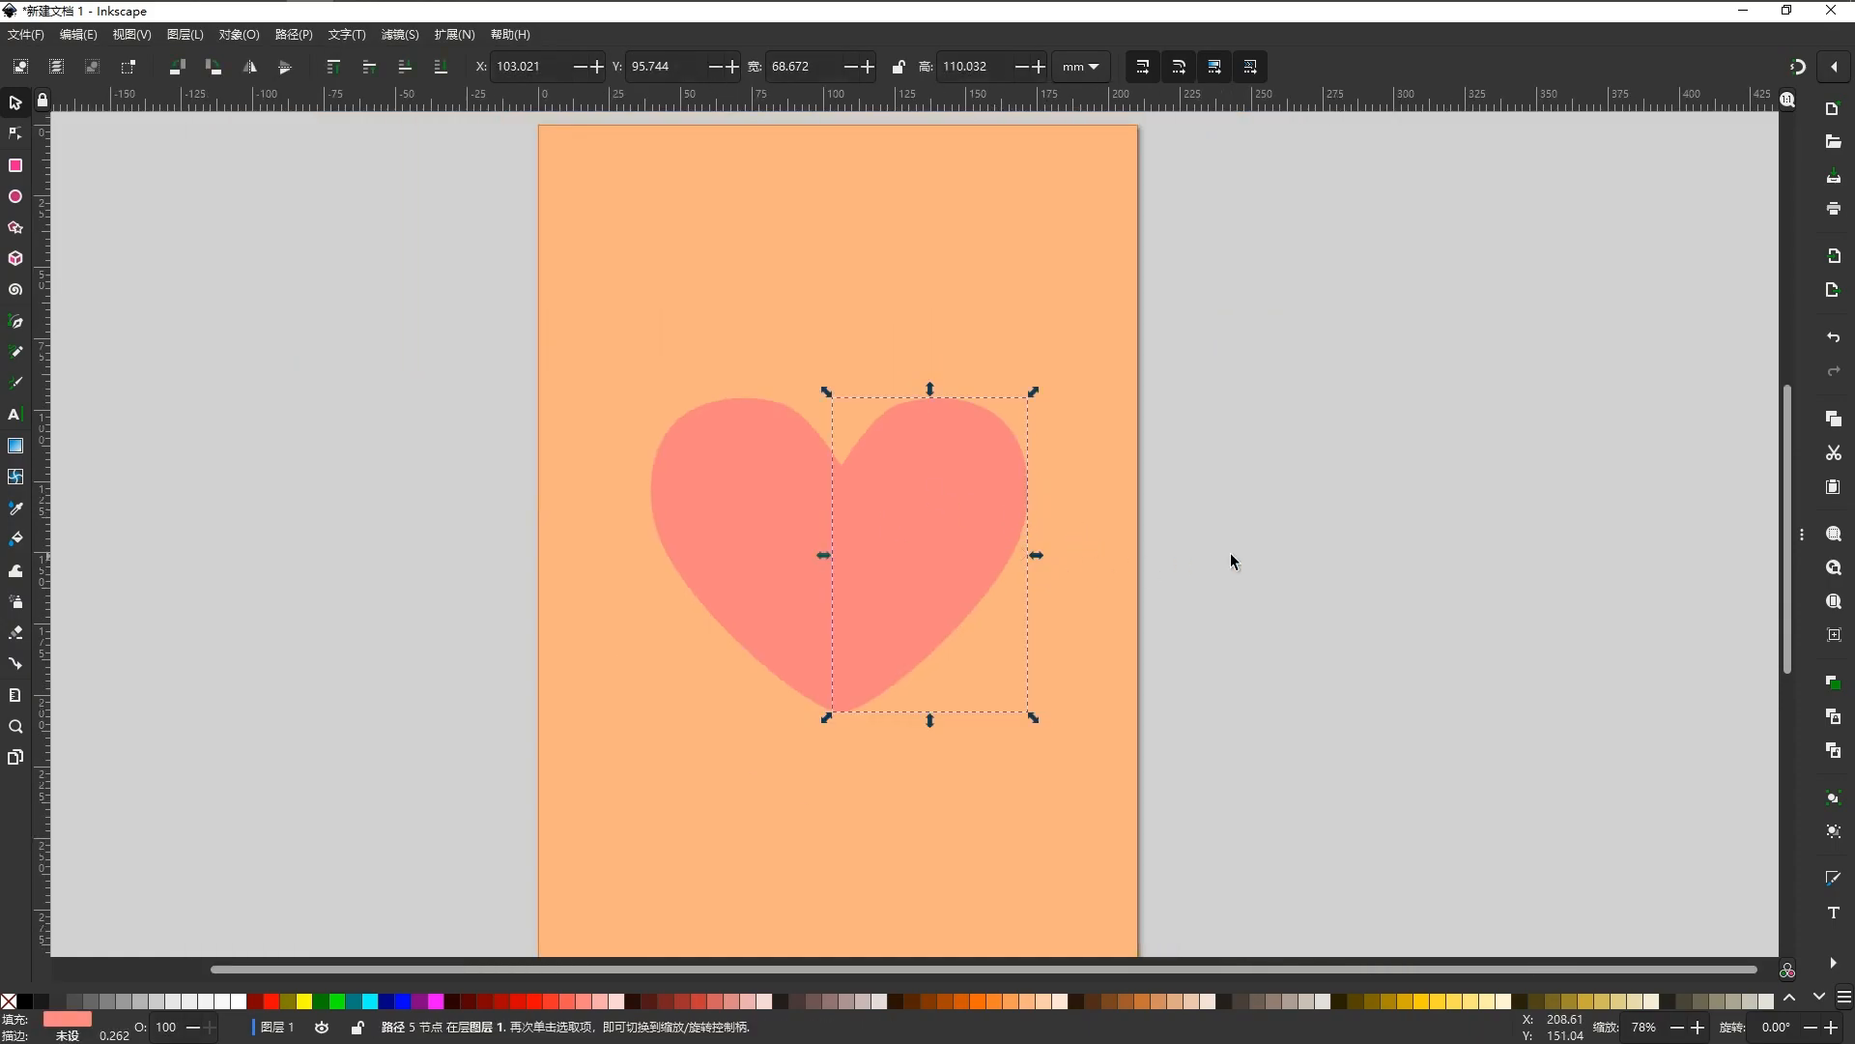
left_click(1179, 555)
Group the two heart halves and move the heart down the page to about Y 125.4 mm.
scroll(814, 500, "down", 3)
scroll(902, 510, "up", 1)
left_click_drag(1075, 422, 675, 671)
scroll(860, 497, "up", 1)
scroll(860, 497, "up", 3)
scroll(847, 444, "down", 3)
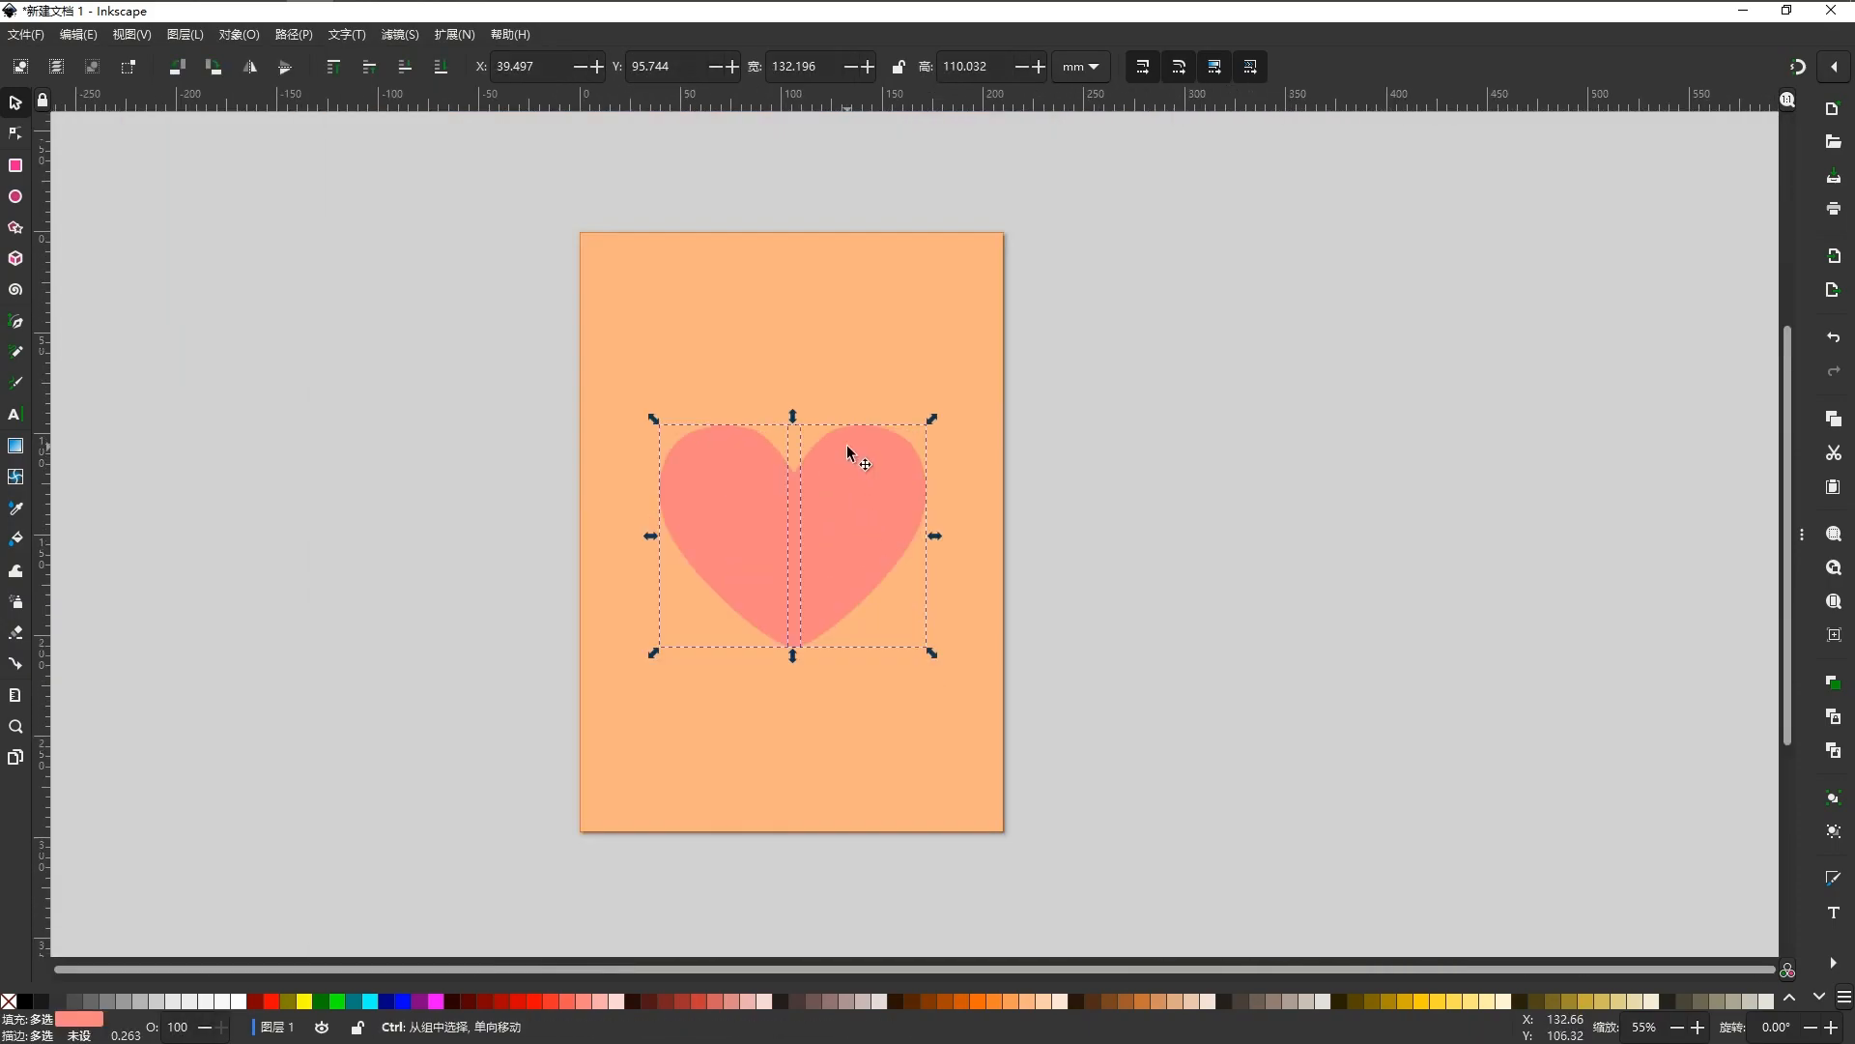
left_click(242, 35)
left_click(329, 204)
left_click_drag(854, 526, 852, 566)
key("Escape")
scroll(905, 507, "down", 2)
scroll(887, 522, "up", 1)
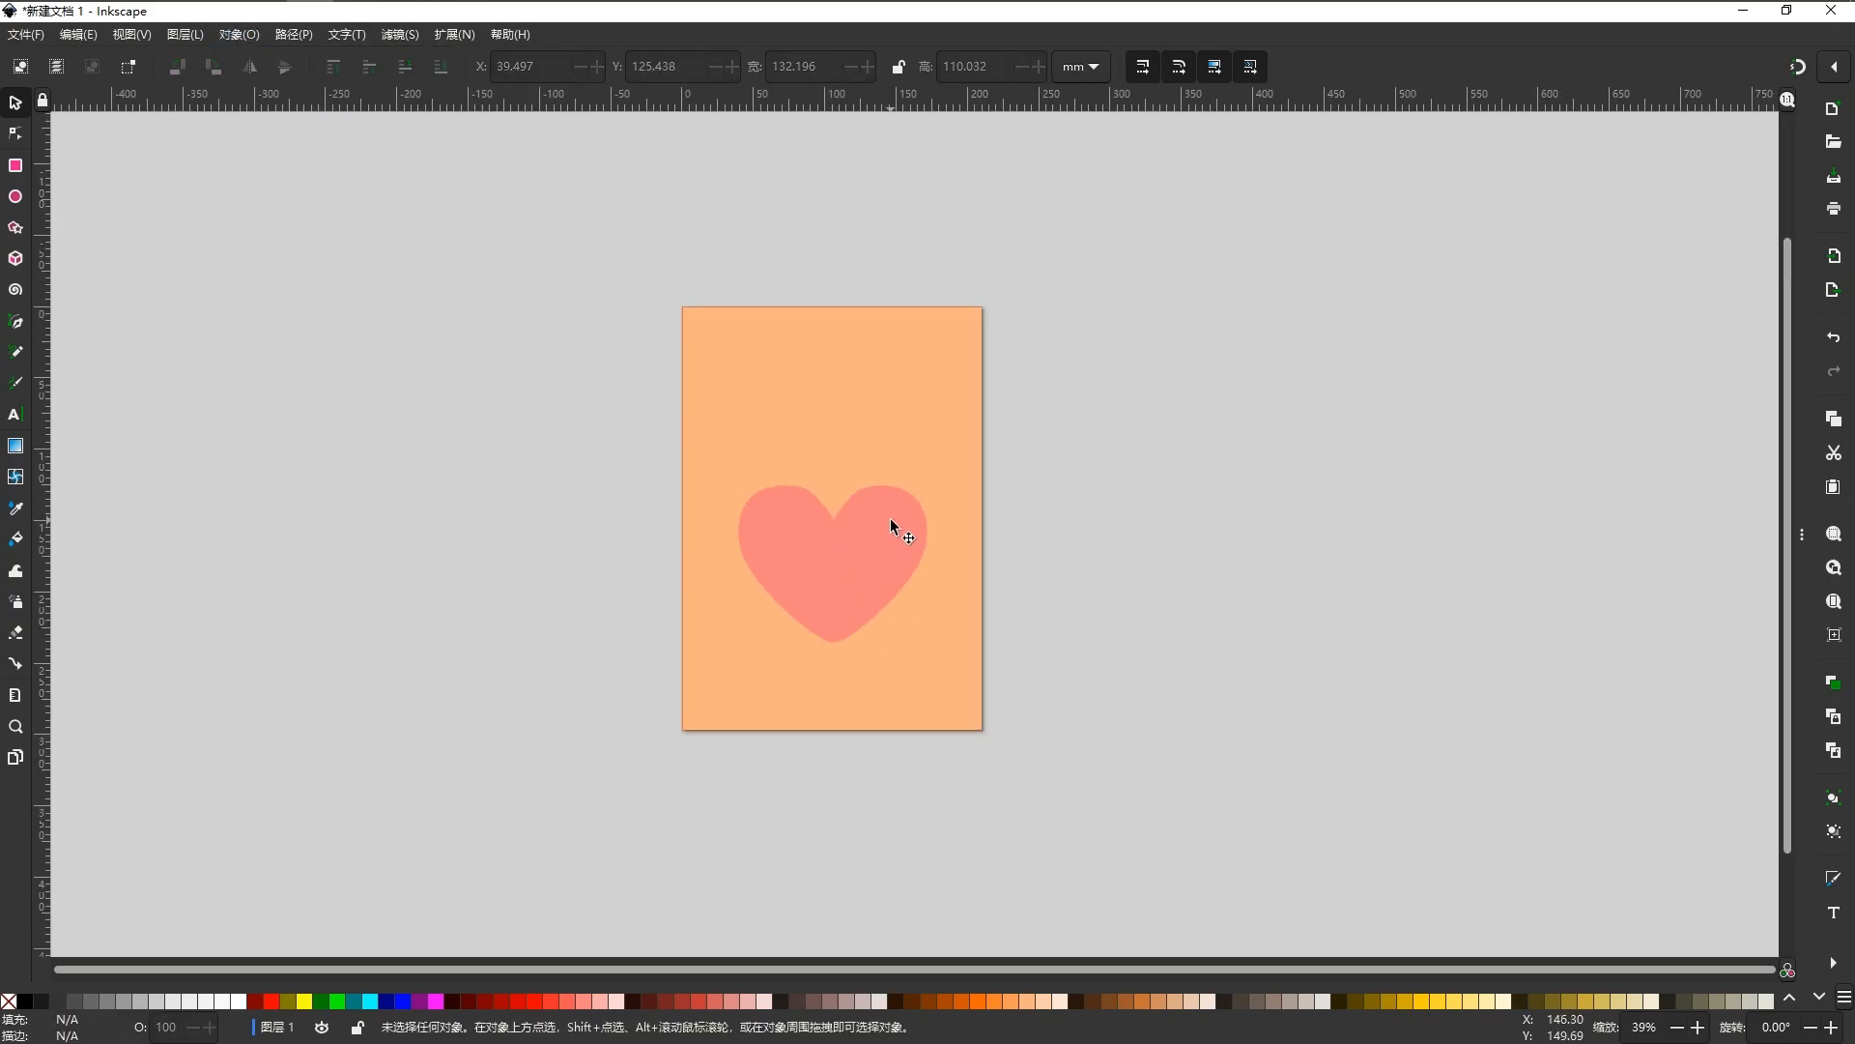
Start a flame outline above the heart with the Pen tool, drawing the left tongues and the tall central tongue.
left_click(17, 324)
scroll(875, 519, "up", 1)
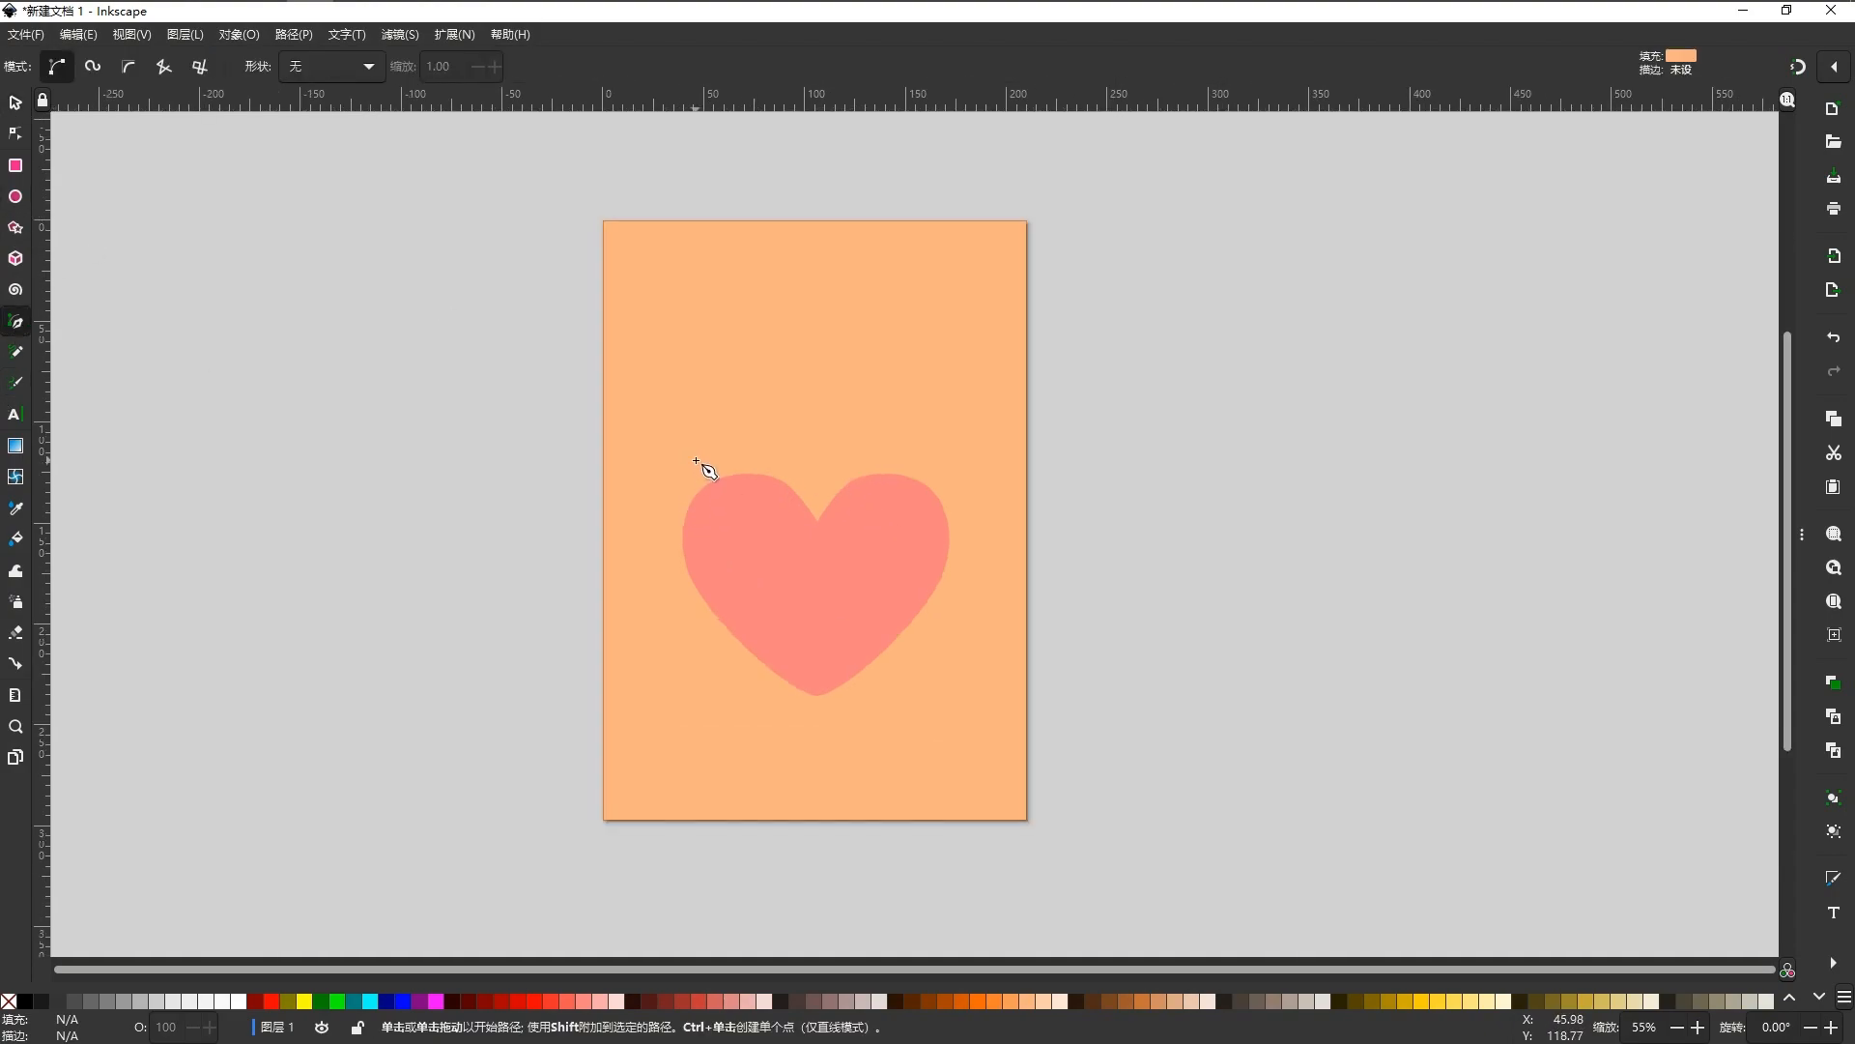
left_click_drag(674, 410, 729, 358)
left_click(692, 308)
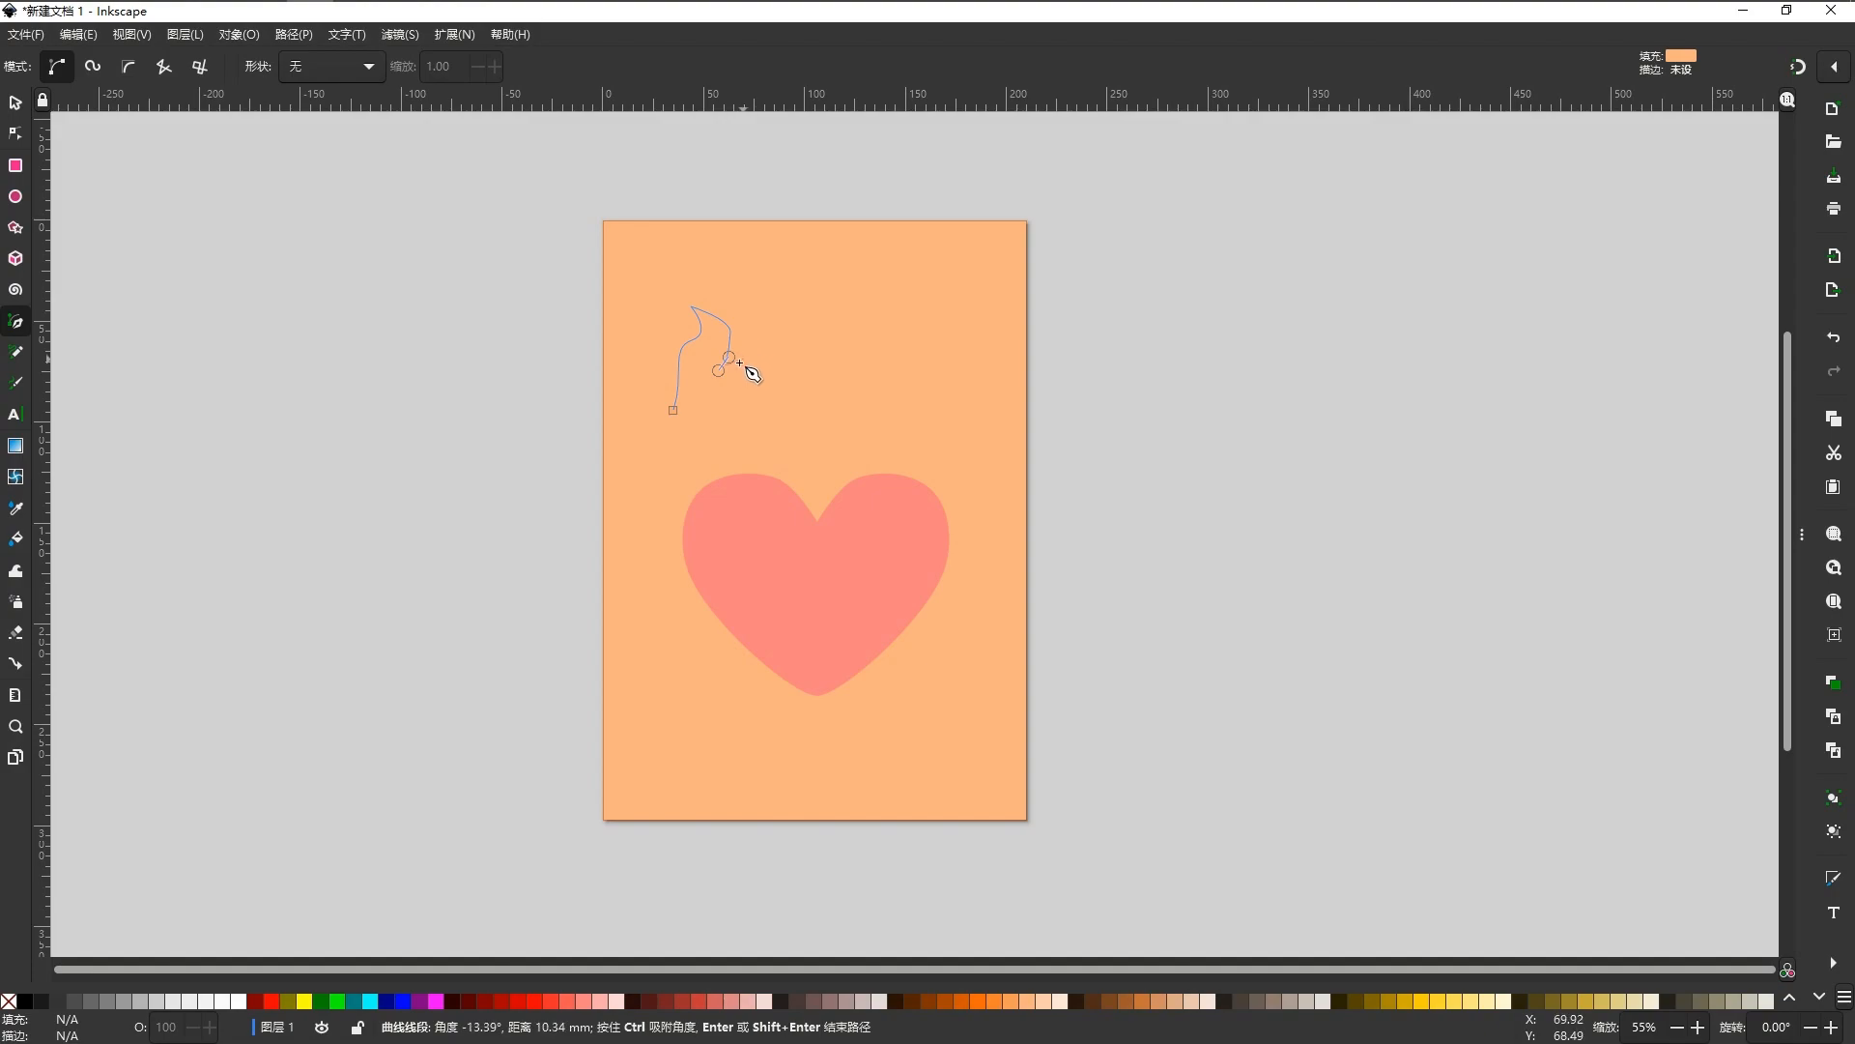
left_click_drag(727, 264, 817, 263)
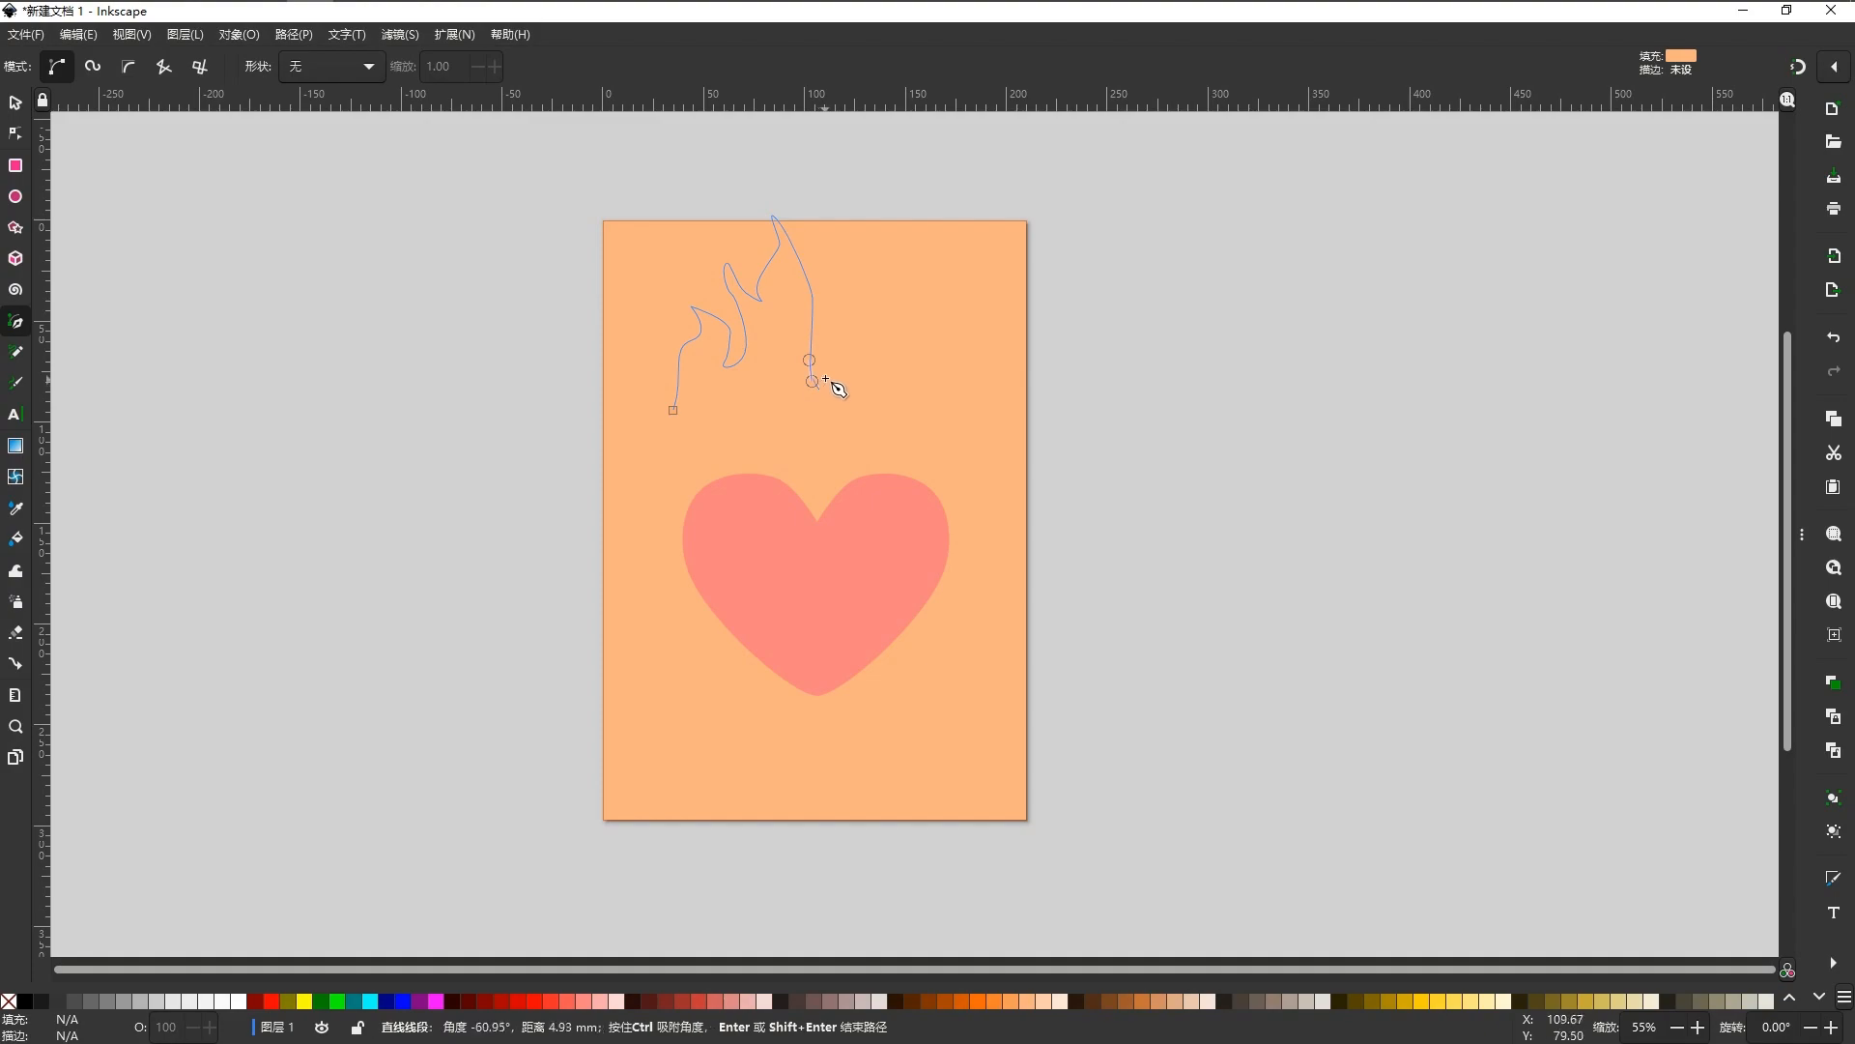
Complete the flame outline with the right tongues and a closed base, and fill it with dusty pink.
left_click_drag(832, 309, 913, 389)
left_click(825, 262)
key("BackSpace")
left_click(850, 264)
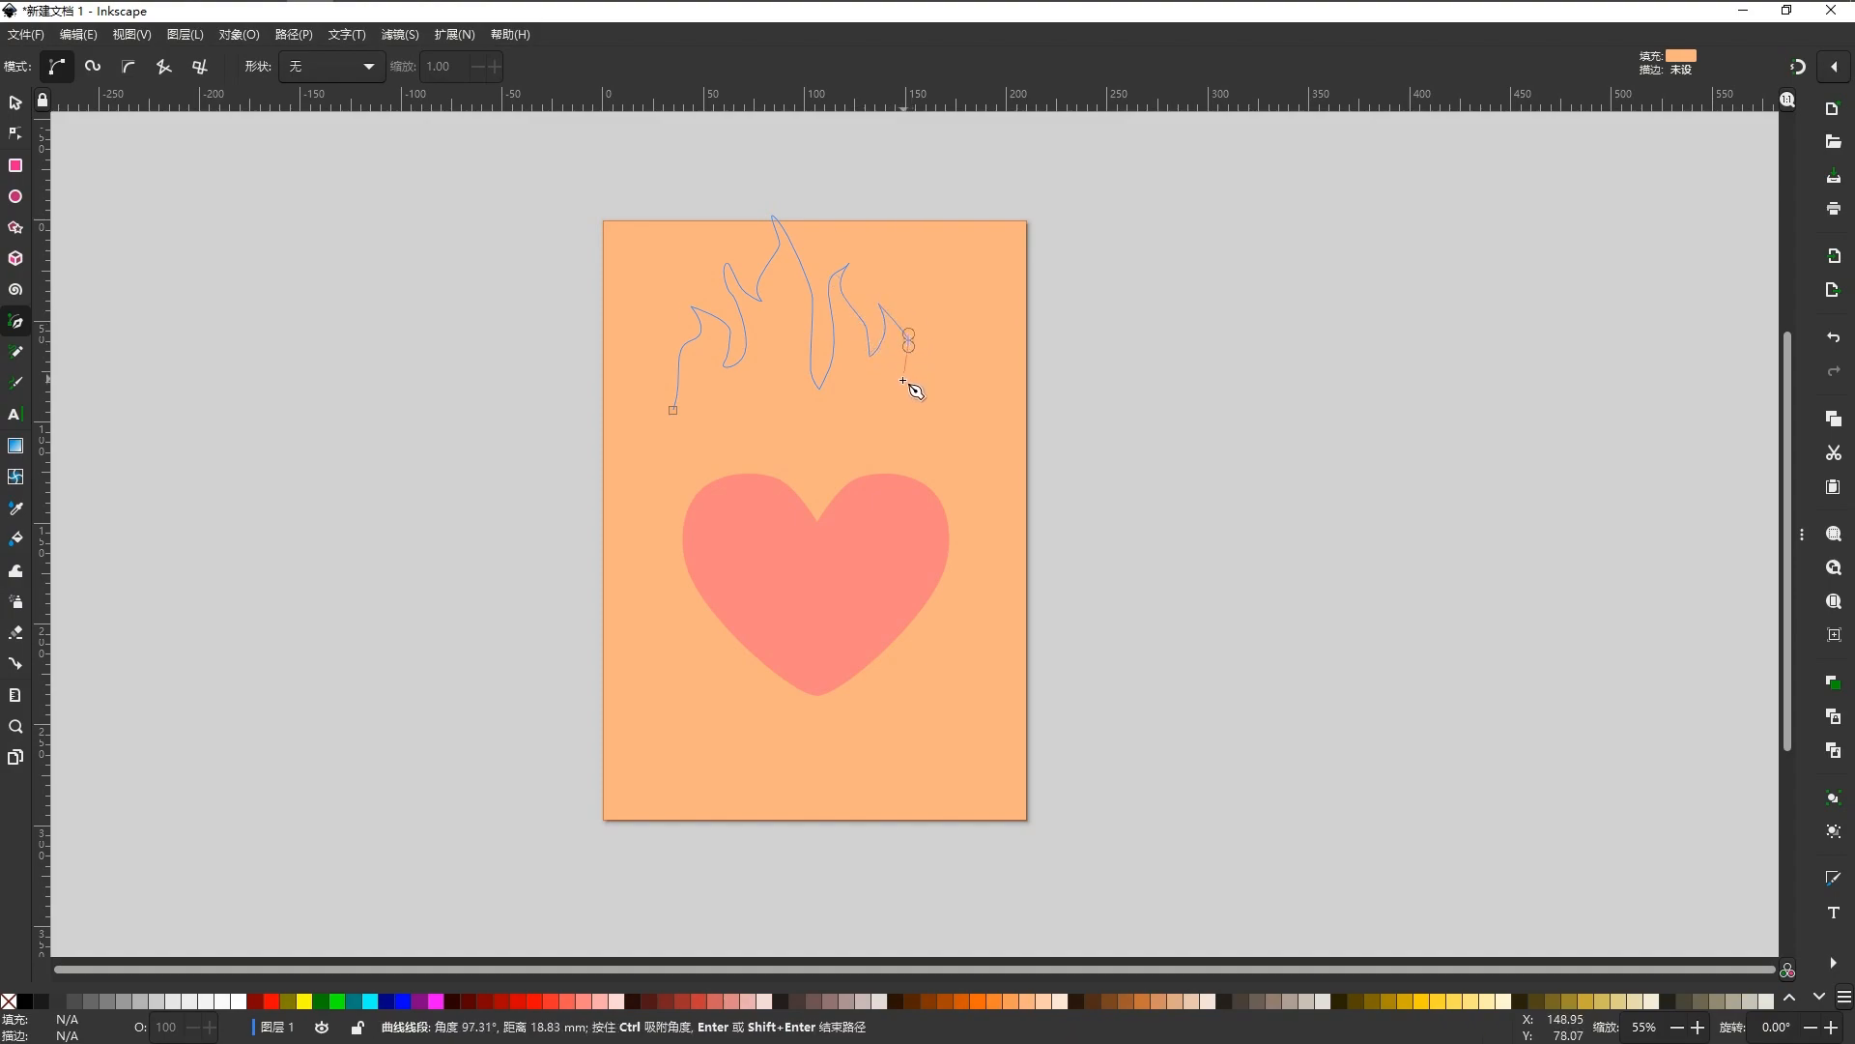
left_click(940, 433)
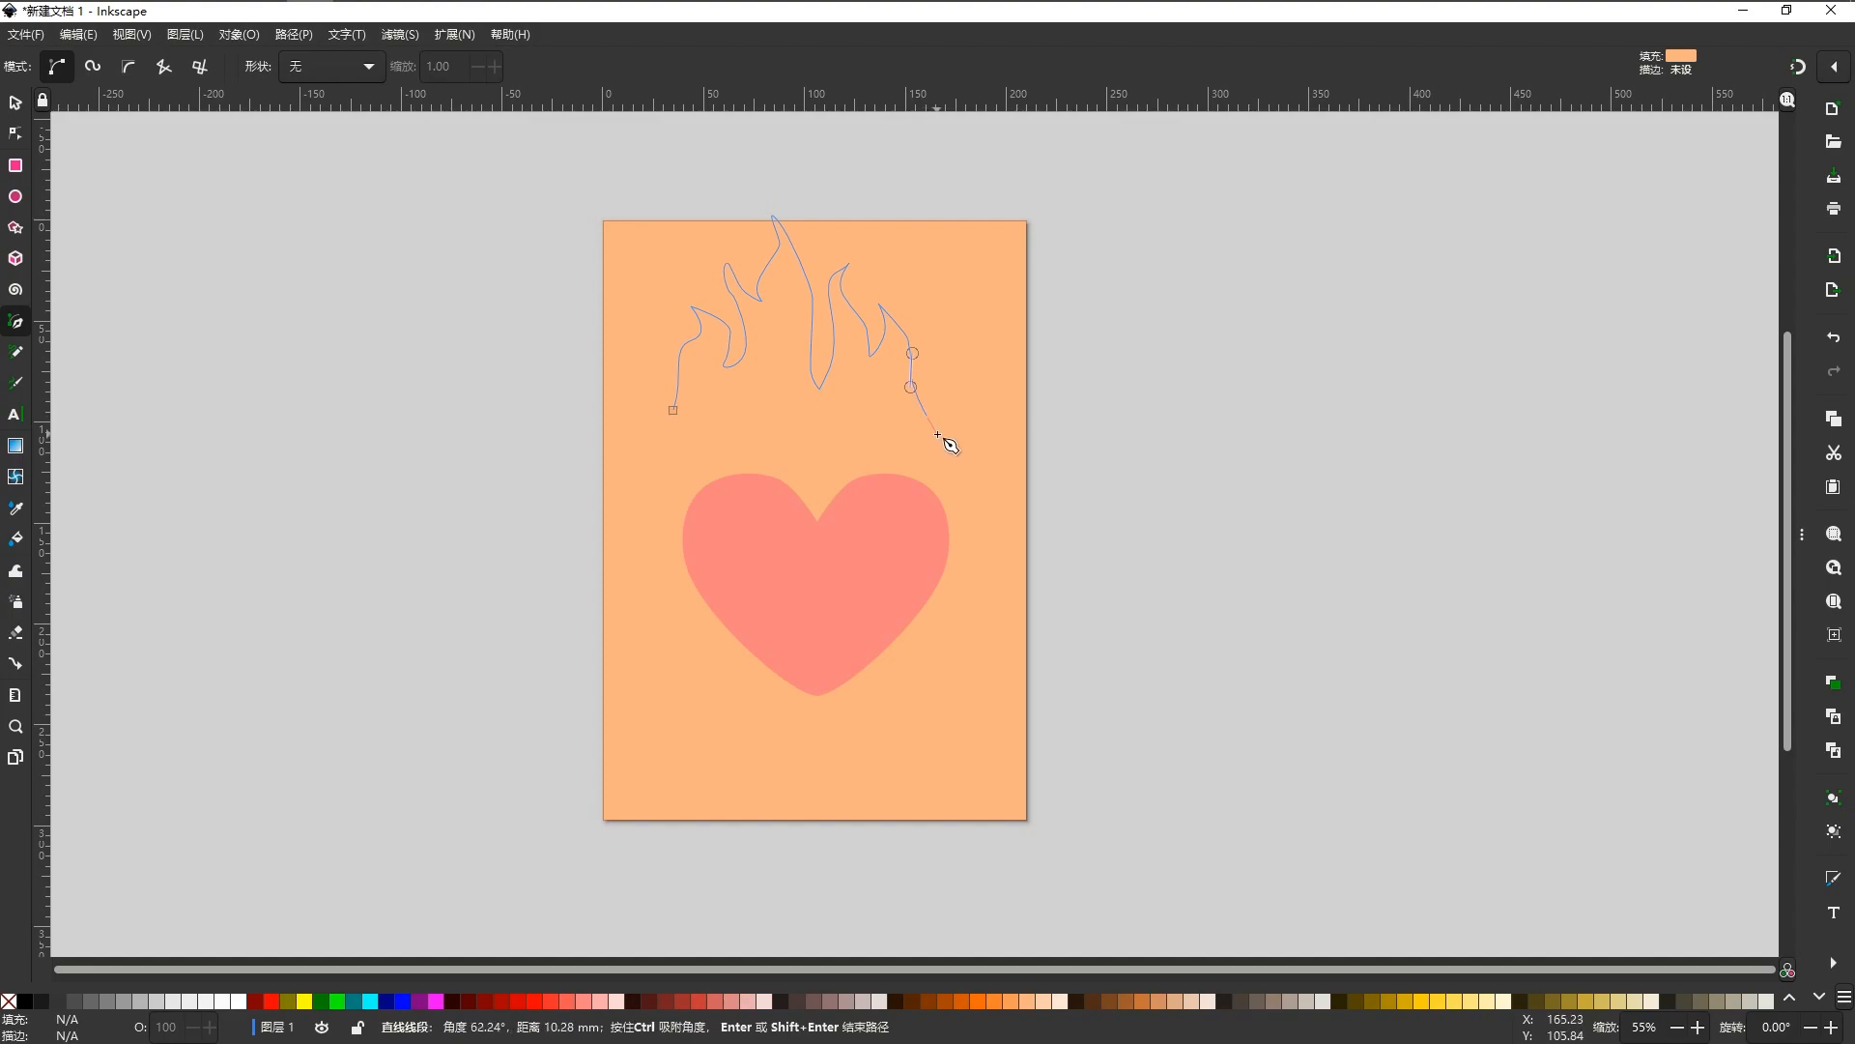
left_click(673, 410)
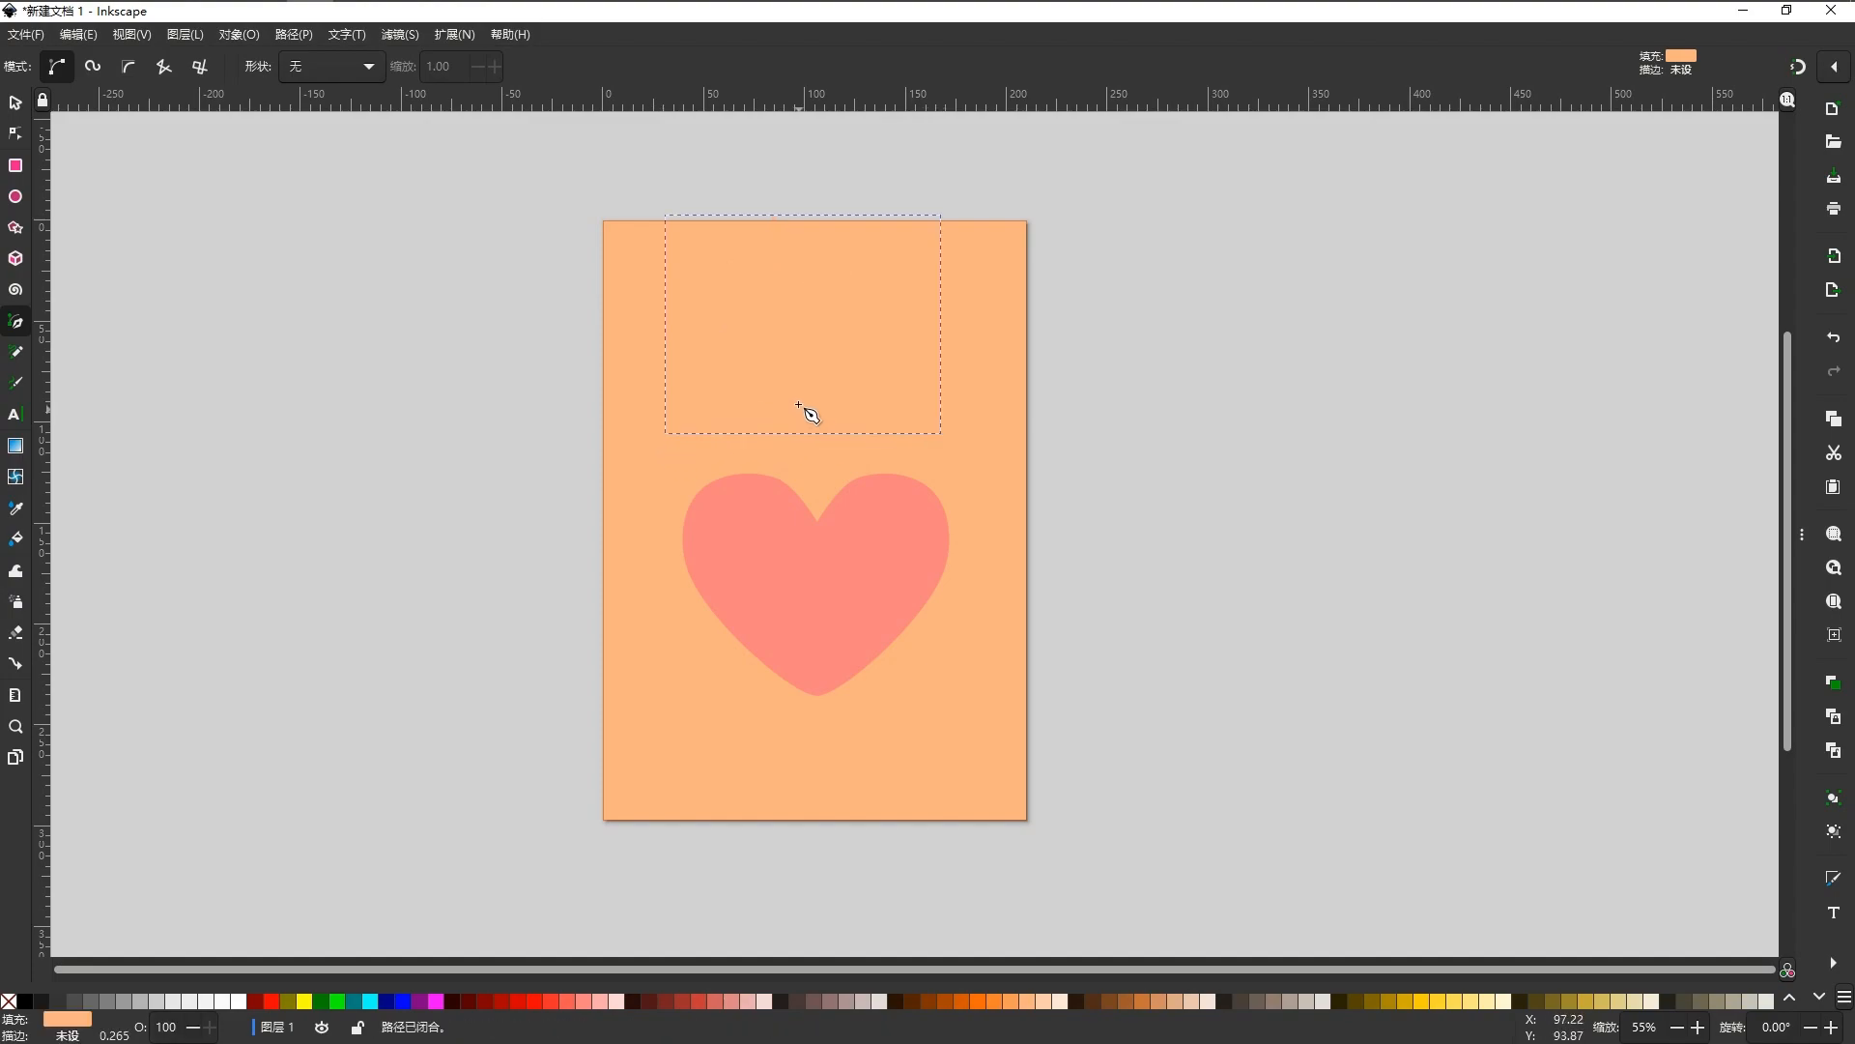
left_click(738, 1000)
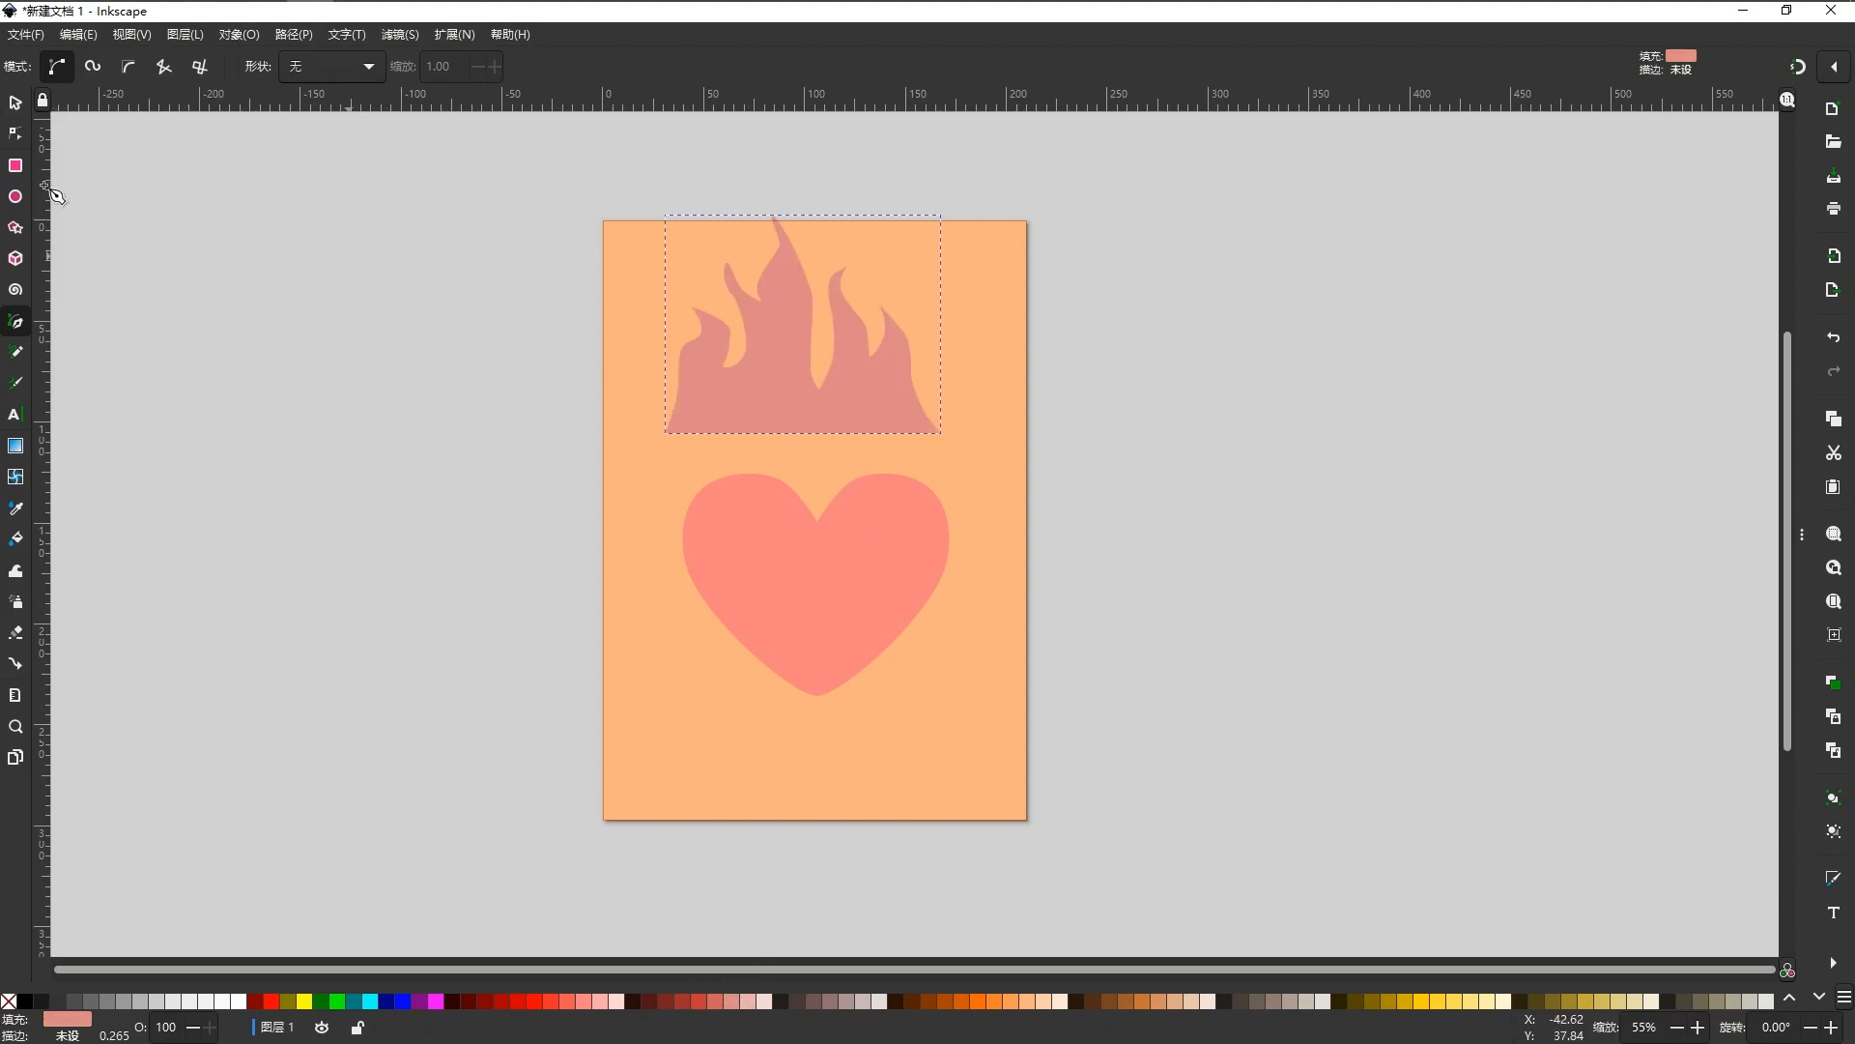
Position the flame above the heart at about X 38.3 mm and place a copy of the heart over the flame's base.
key("s")
left_click_drag(878, 401, 895, 410)
left_click(903, 551)
left_click_drag(894, 549, 893, 456)
key("ctrl+z")
left_click_drag(894, 376, 891, 375)
Try to divide the flame with the grouped heart copy.
left_click(742, 466, "shift")
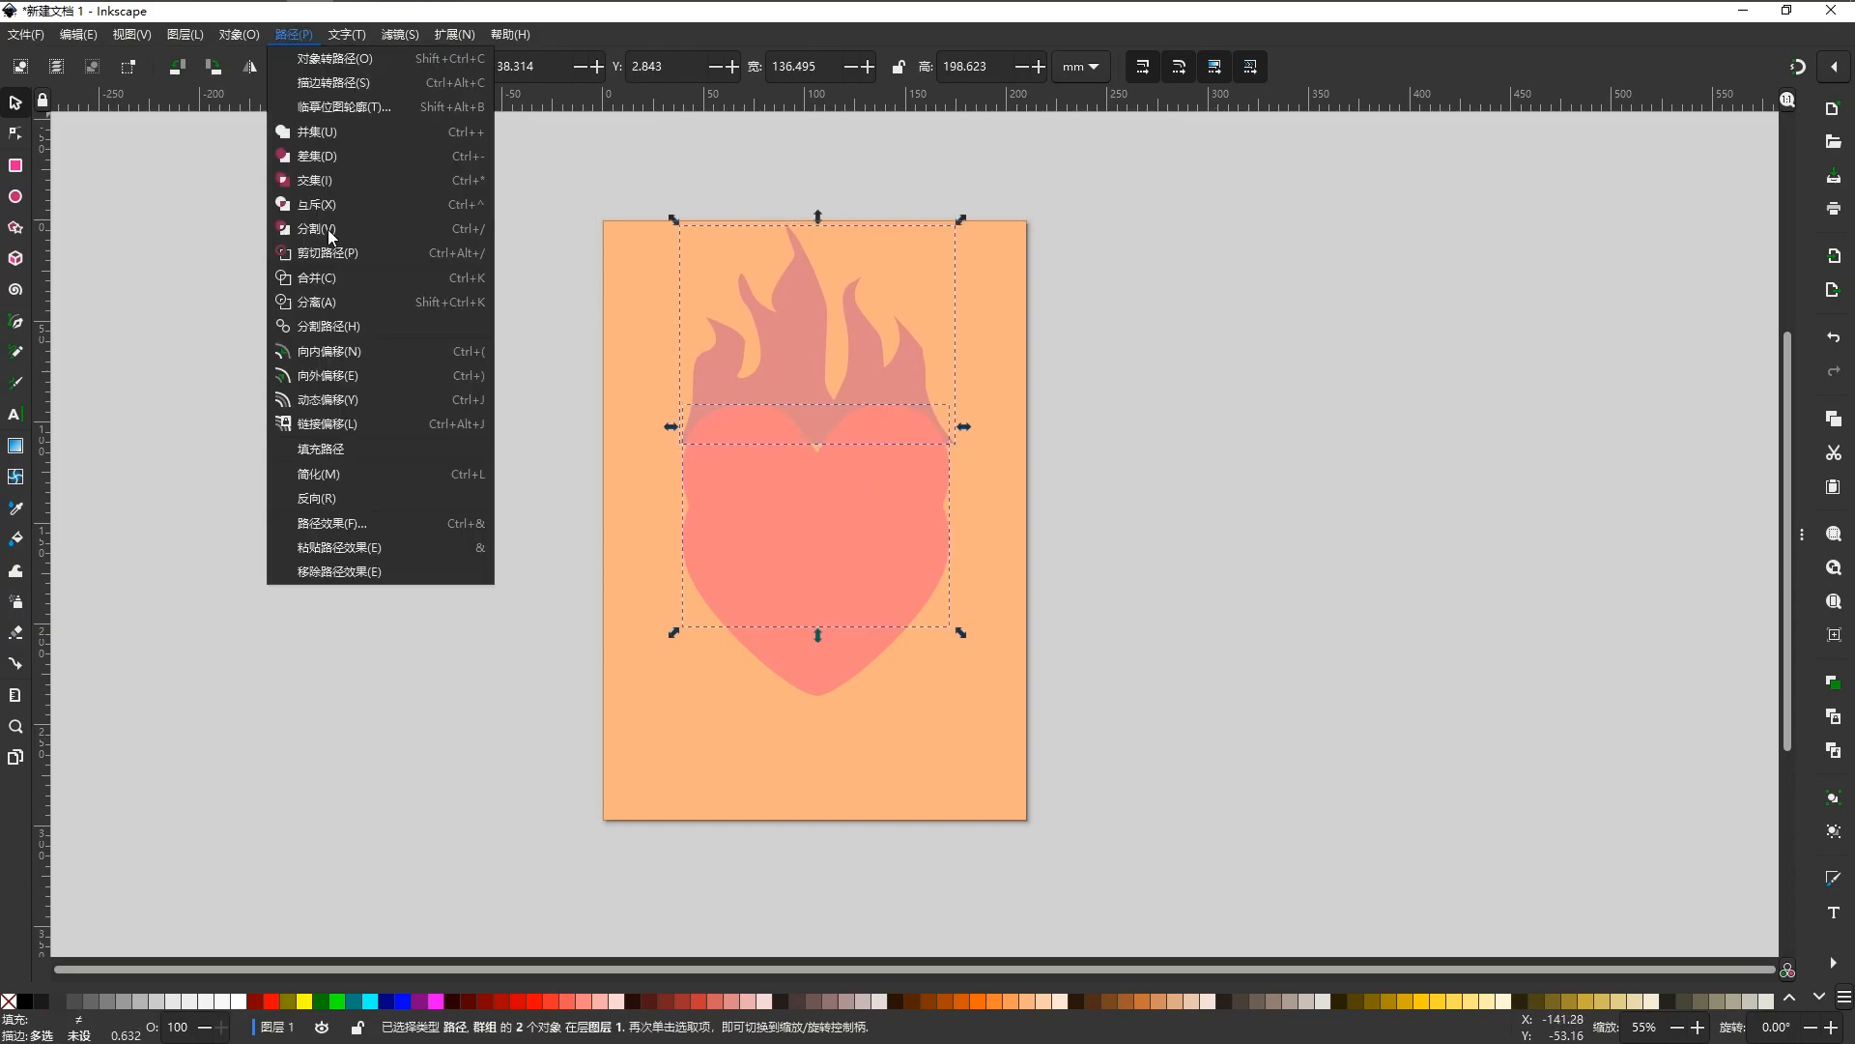
left_click(353, 228)
left_click(758, 427)
mouse_move(758, 426)
left_mouse_down()
mouse_move(1014, 414)
mouse_move(782, 419)
left_mouse_up()
Ungroup the heart copy that overlaps the flame.
left_click(238, 33)
left_click(319, 228)
left_click(1328, 460)
Divide the flame with the left half of the heart copy and move the cut-off piece off the page.
left_click(758, 413)
left_click(778, 371, "shift")
left_click(298, 37)
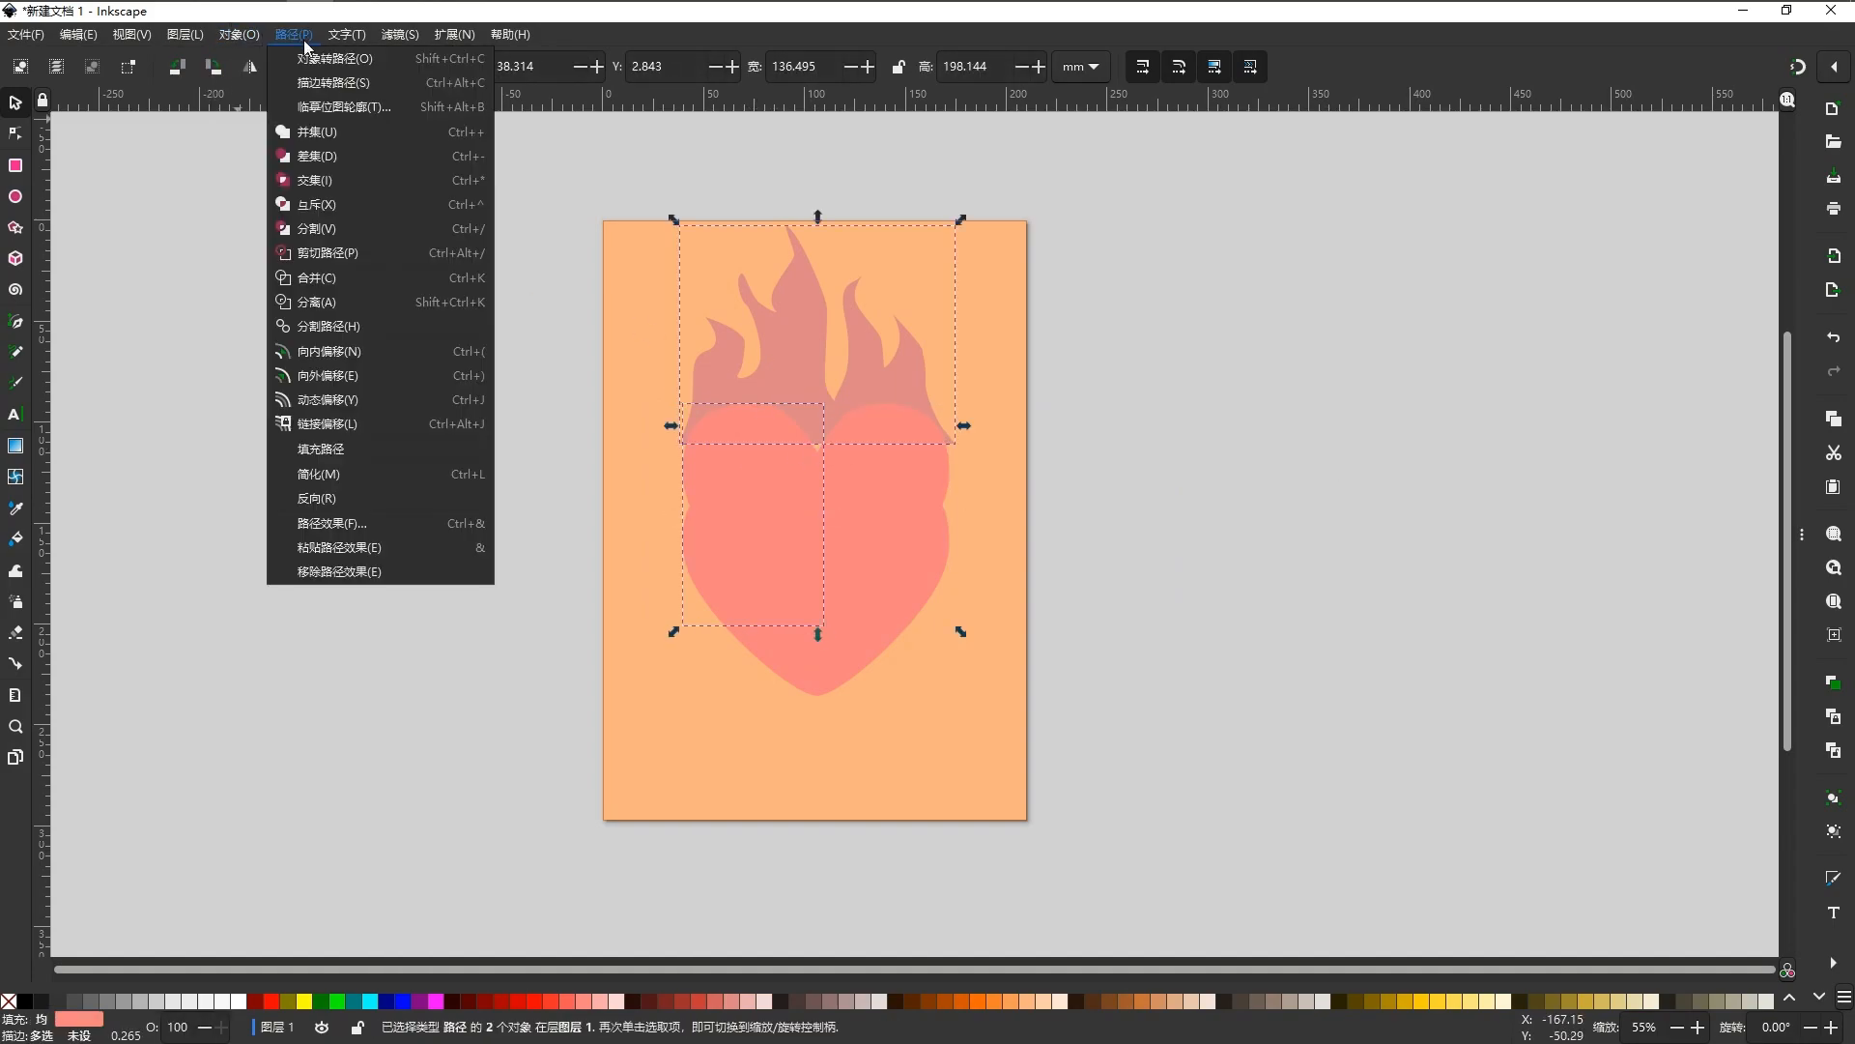
left_click(335, 231)
left_click(1122, 424)
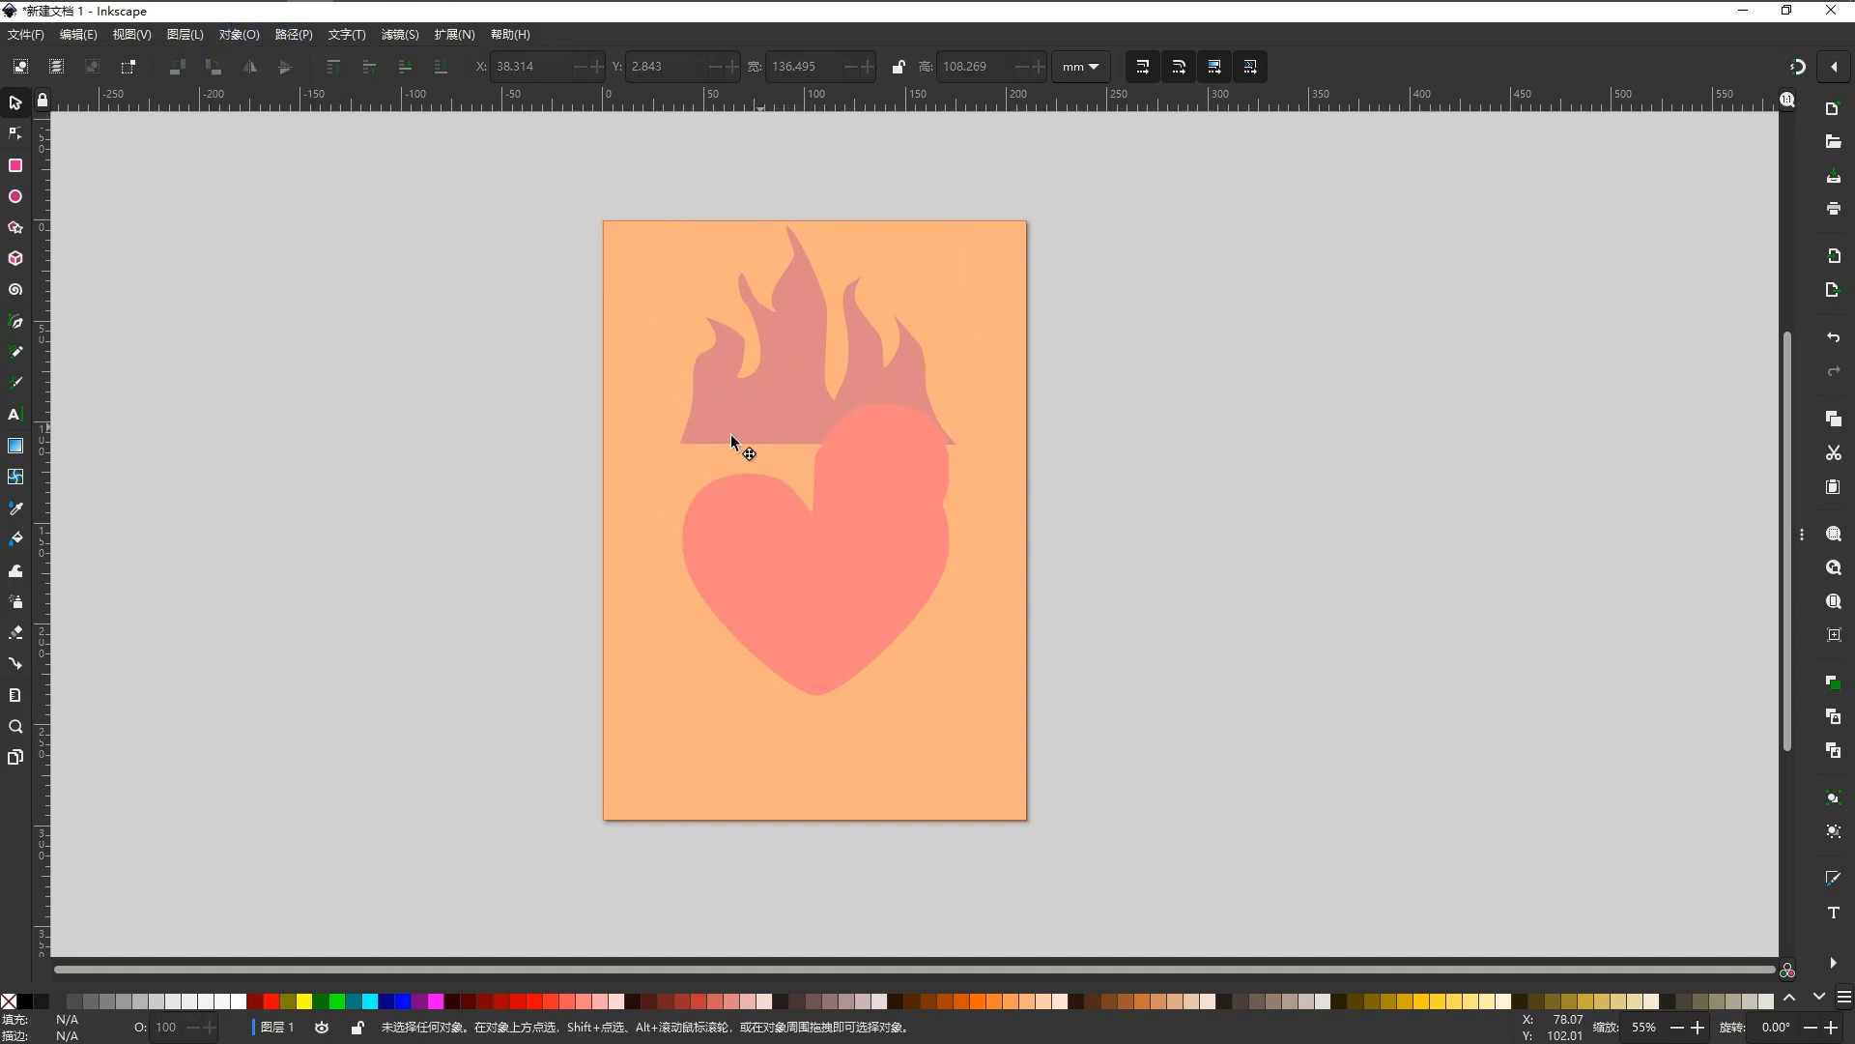
left_click_drag(758, 431, 412, 565)
Divide the flame with the right half of the heart copy and move the cut-off piece off the page.
left_click(868, 396)
left_click(865, 359, "shift")
left_click(298, 37)
left_click(340, 232)
left_click(942, 430)
left_click_drag(942, 430, 1216, 449)
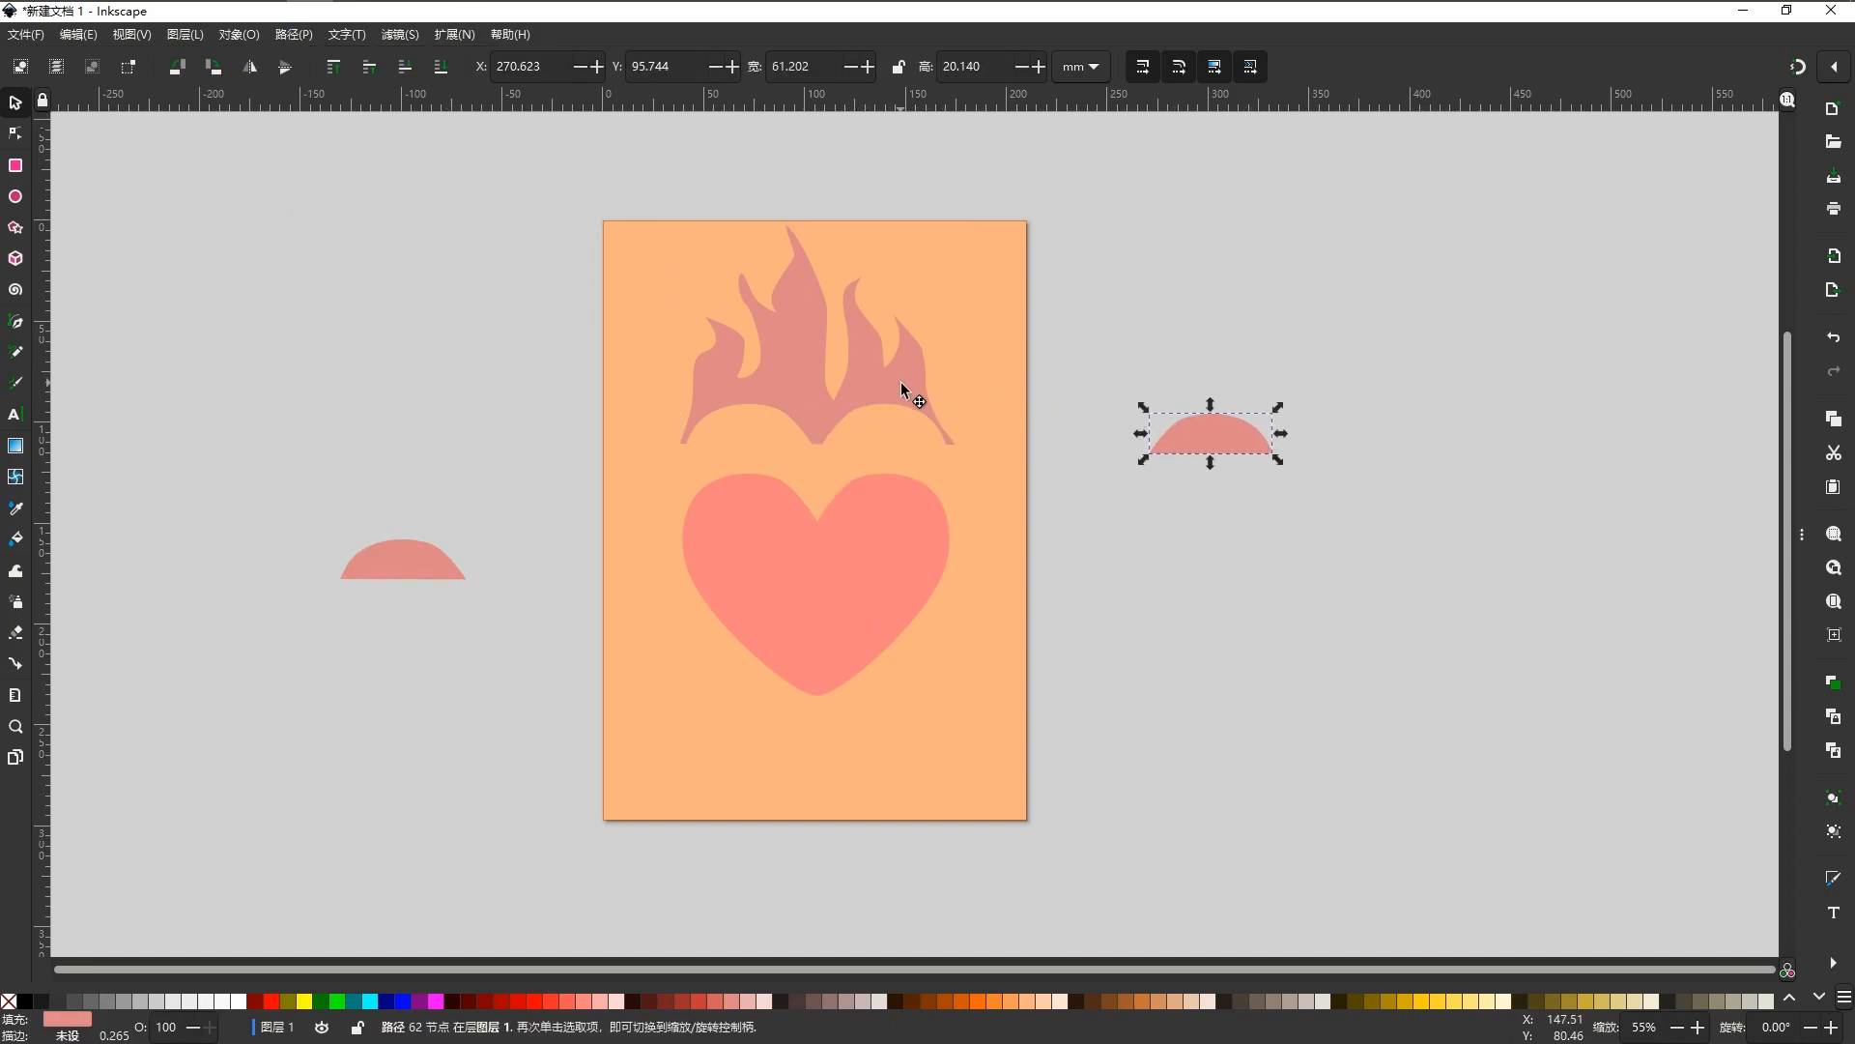
Lower the flame to just above the heart and delete the two cut-off pieces beside the page.
left_click(903, 392)
left_click_drag(897, 411, 860, 435)
left_click(1213, 435)
left_click(1199, 447)
key("Delete")
left_click(411, 568)
key("Delete")
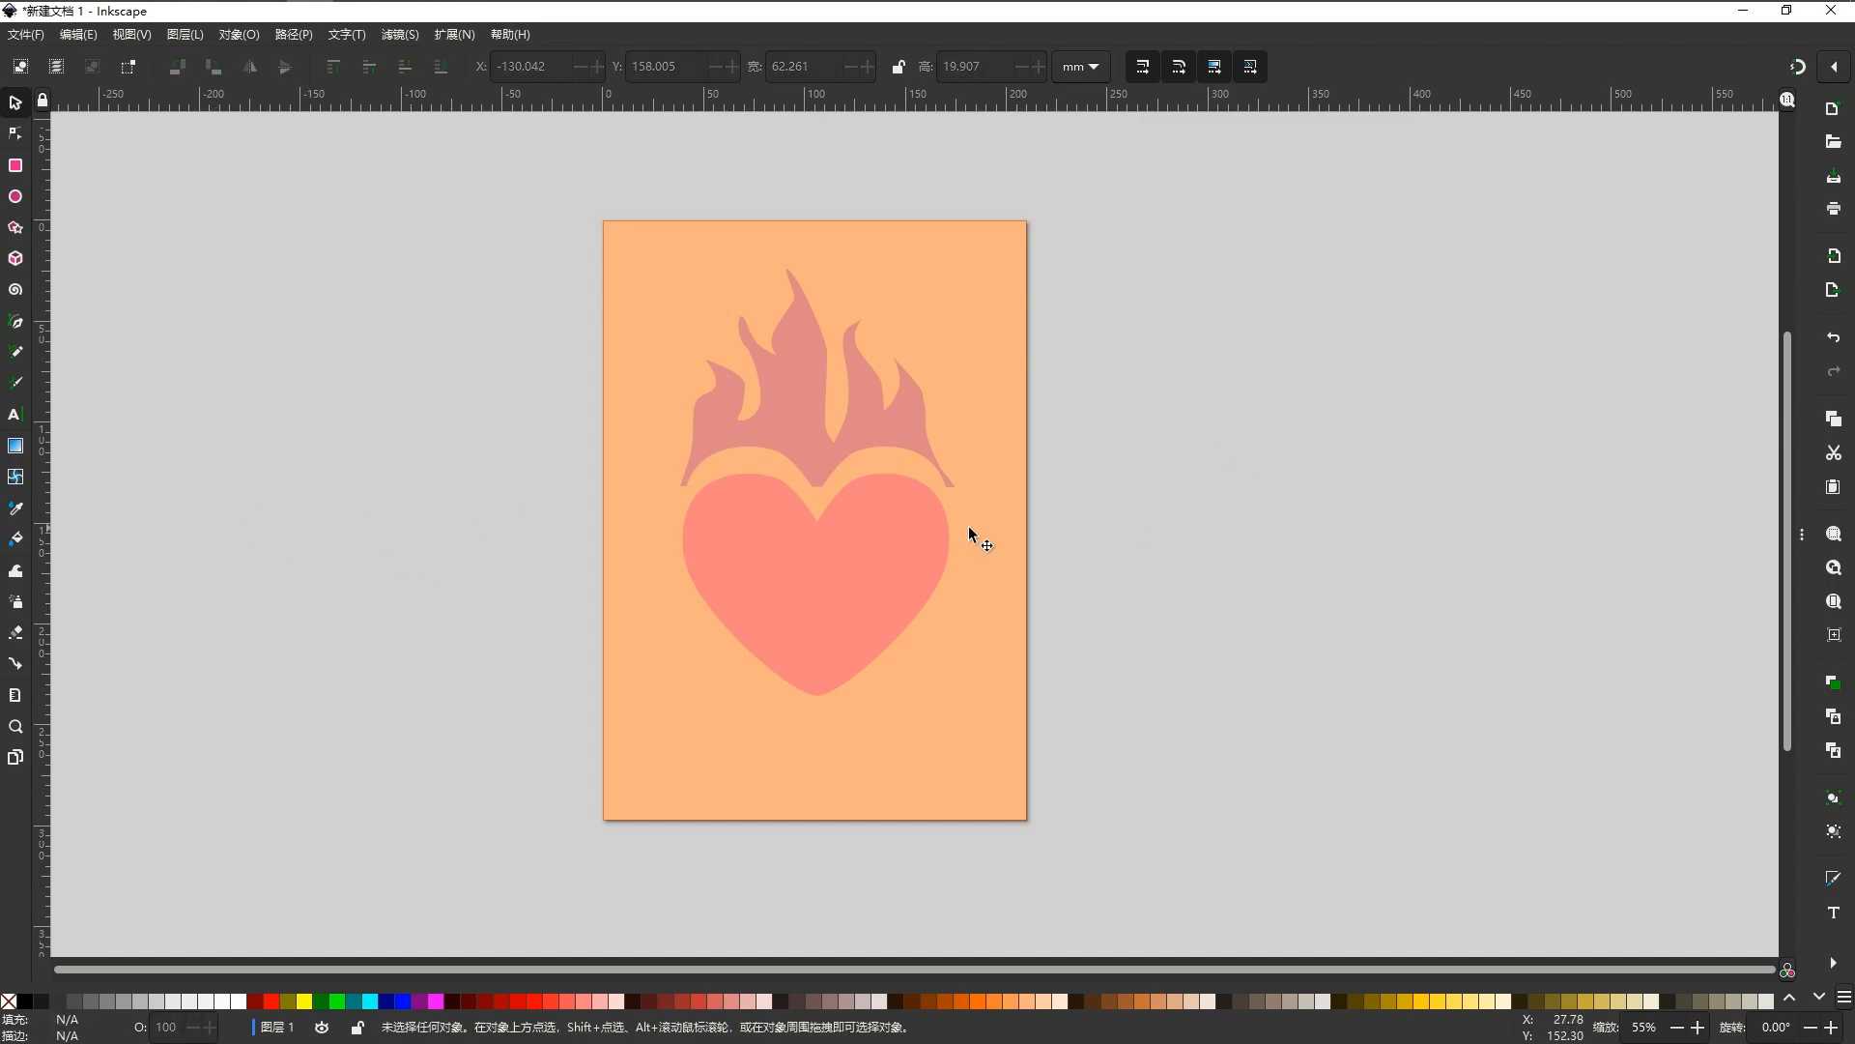
scroll(711, 501, "down", 1)
scroll(711, 502, "up", 1)
left_click(827, 382)
left_click(16, 133)
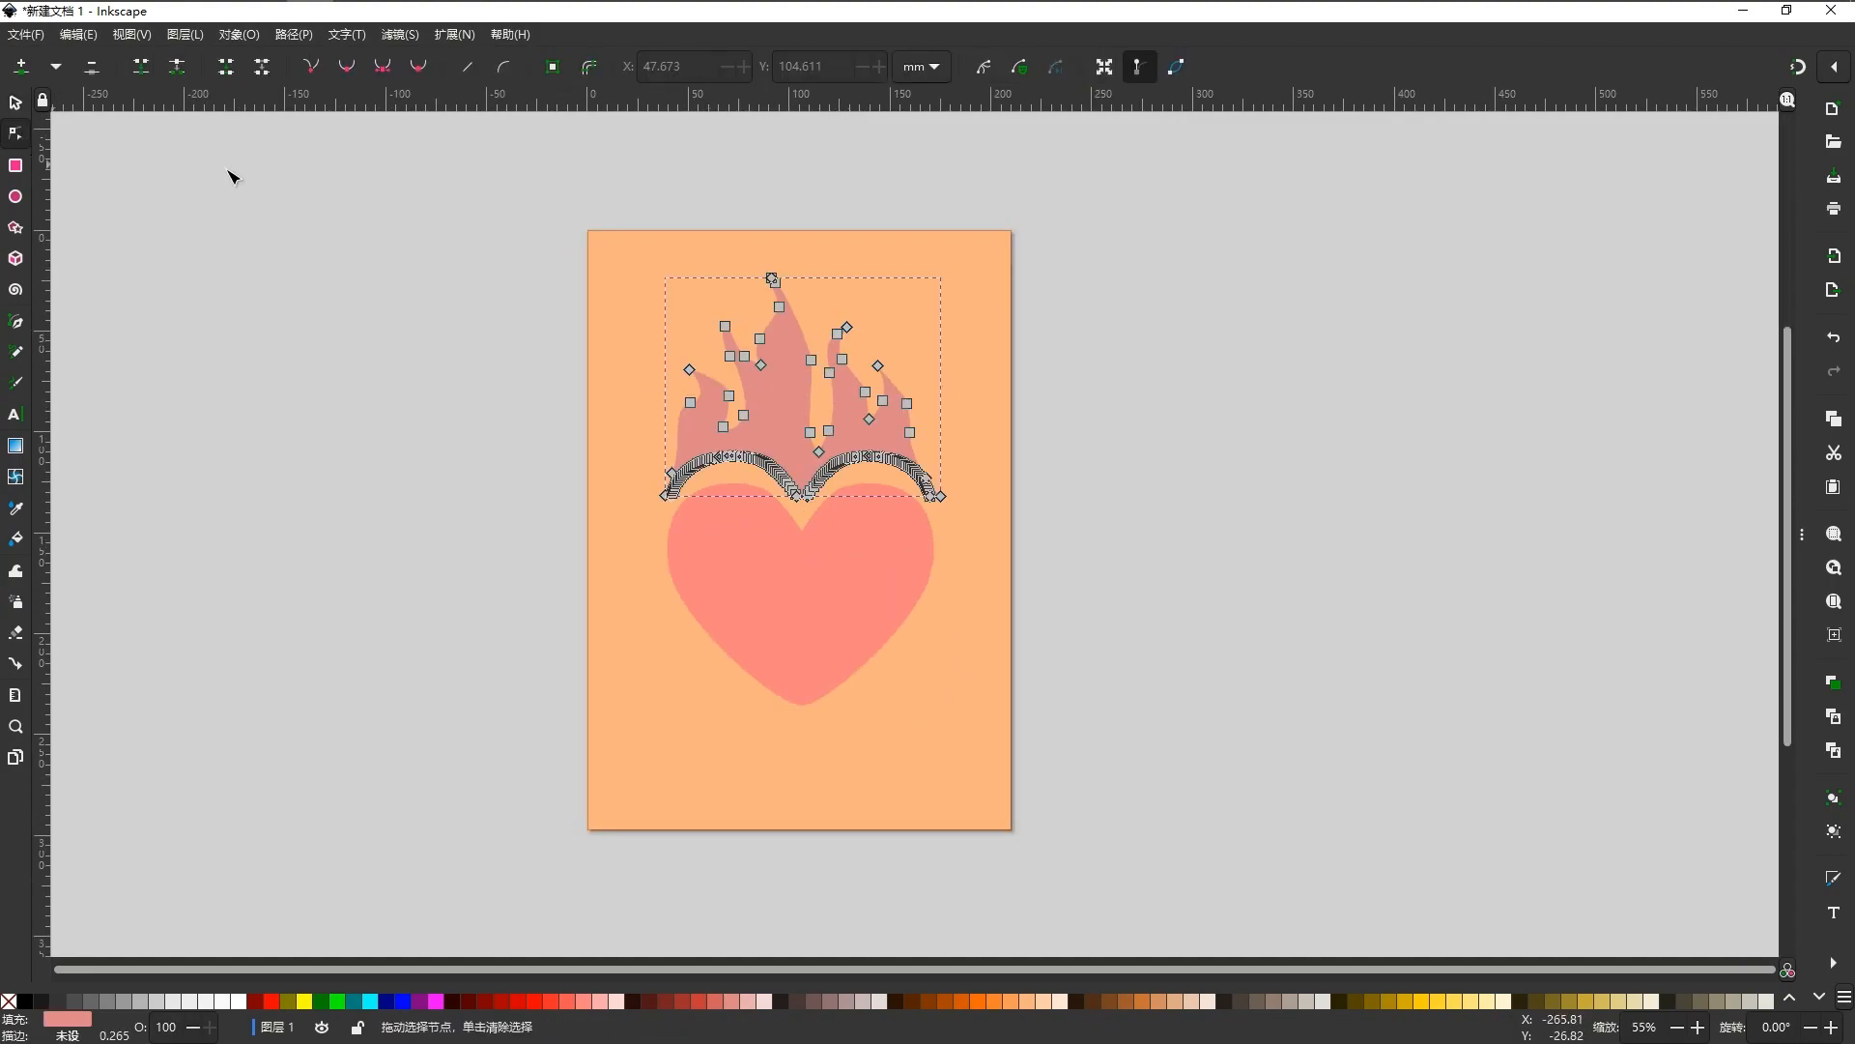
left_click(1296, 436)
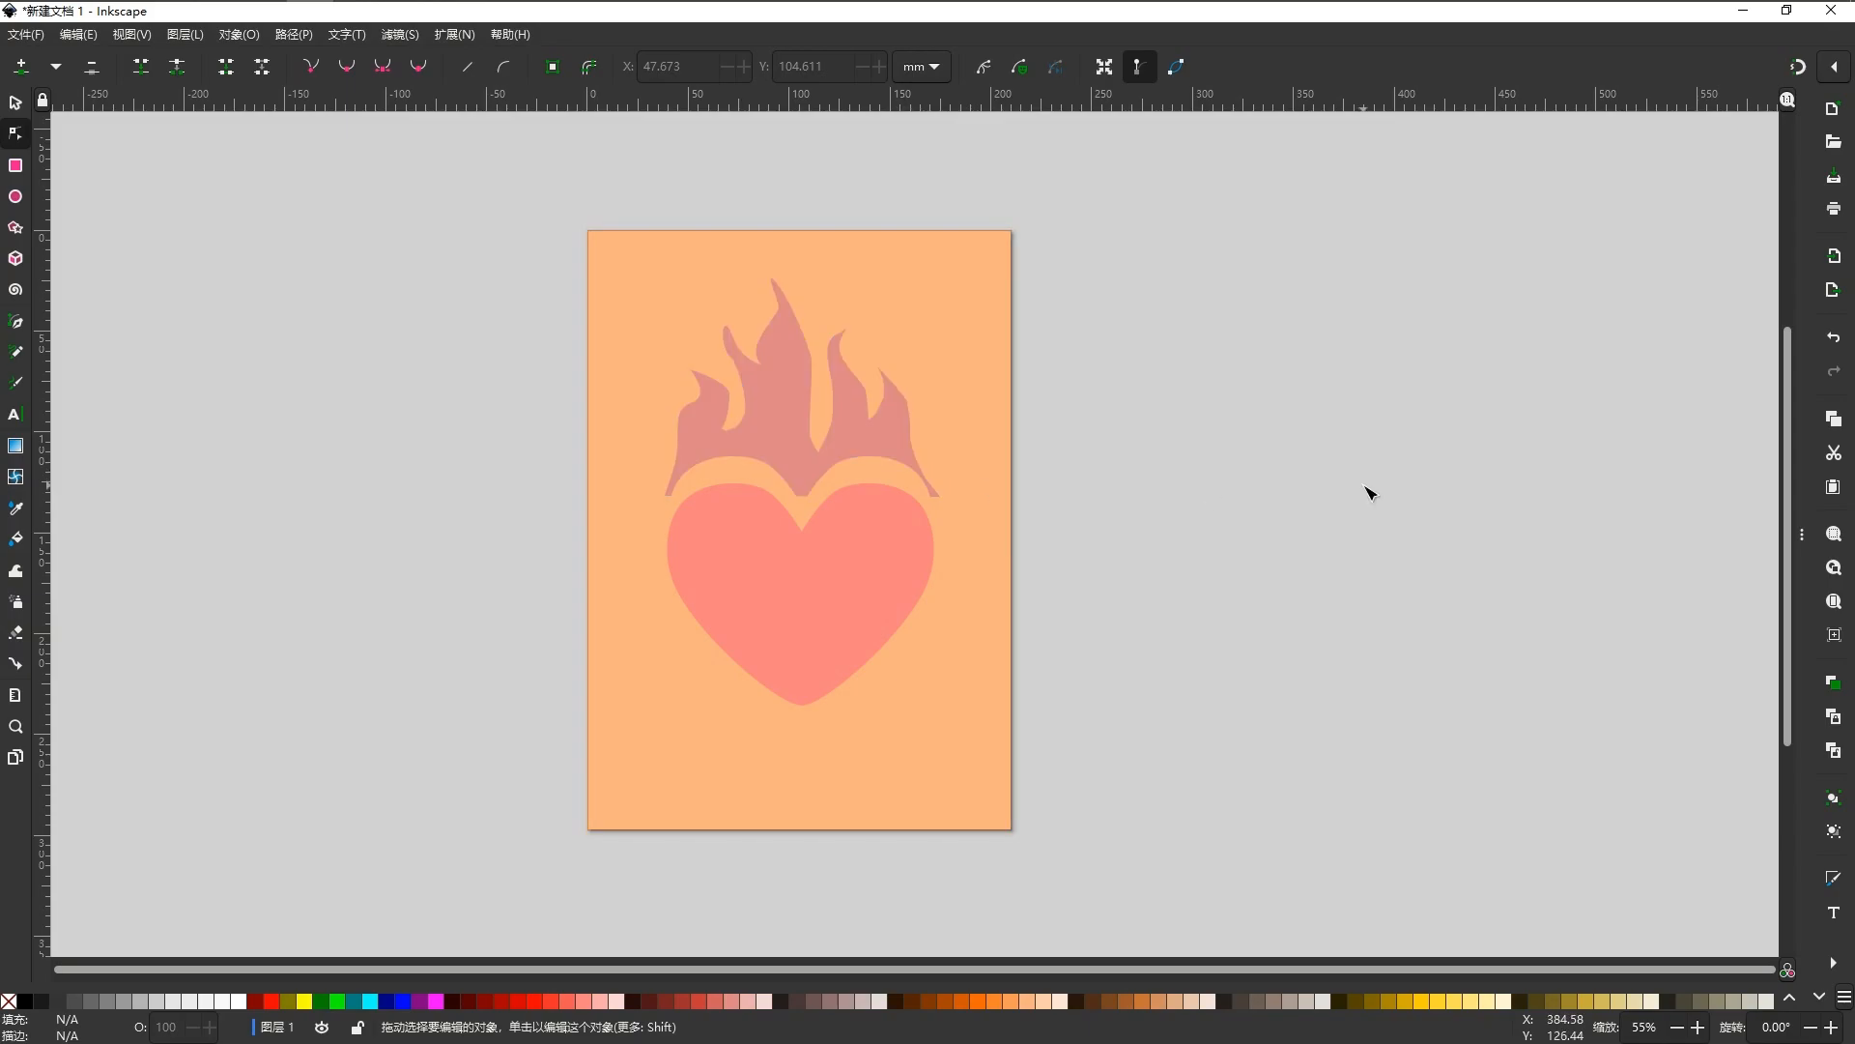
scroll(846, 493, "up", 2)
scroll(790, 507, "down", 2)
left_click(760, 491)
left_click(1085, 484)
left_click_drag(783, 467, 878, 485)
scroll(881, 488, "down", 1)
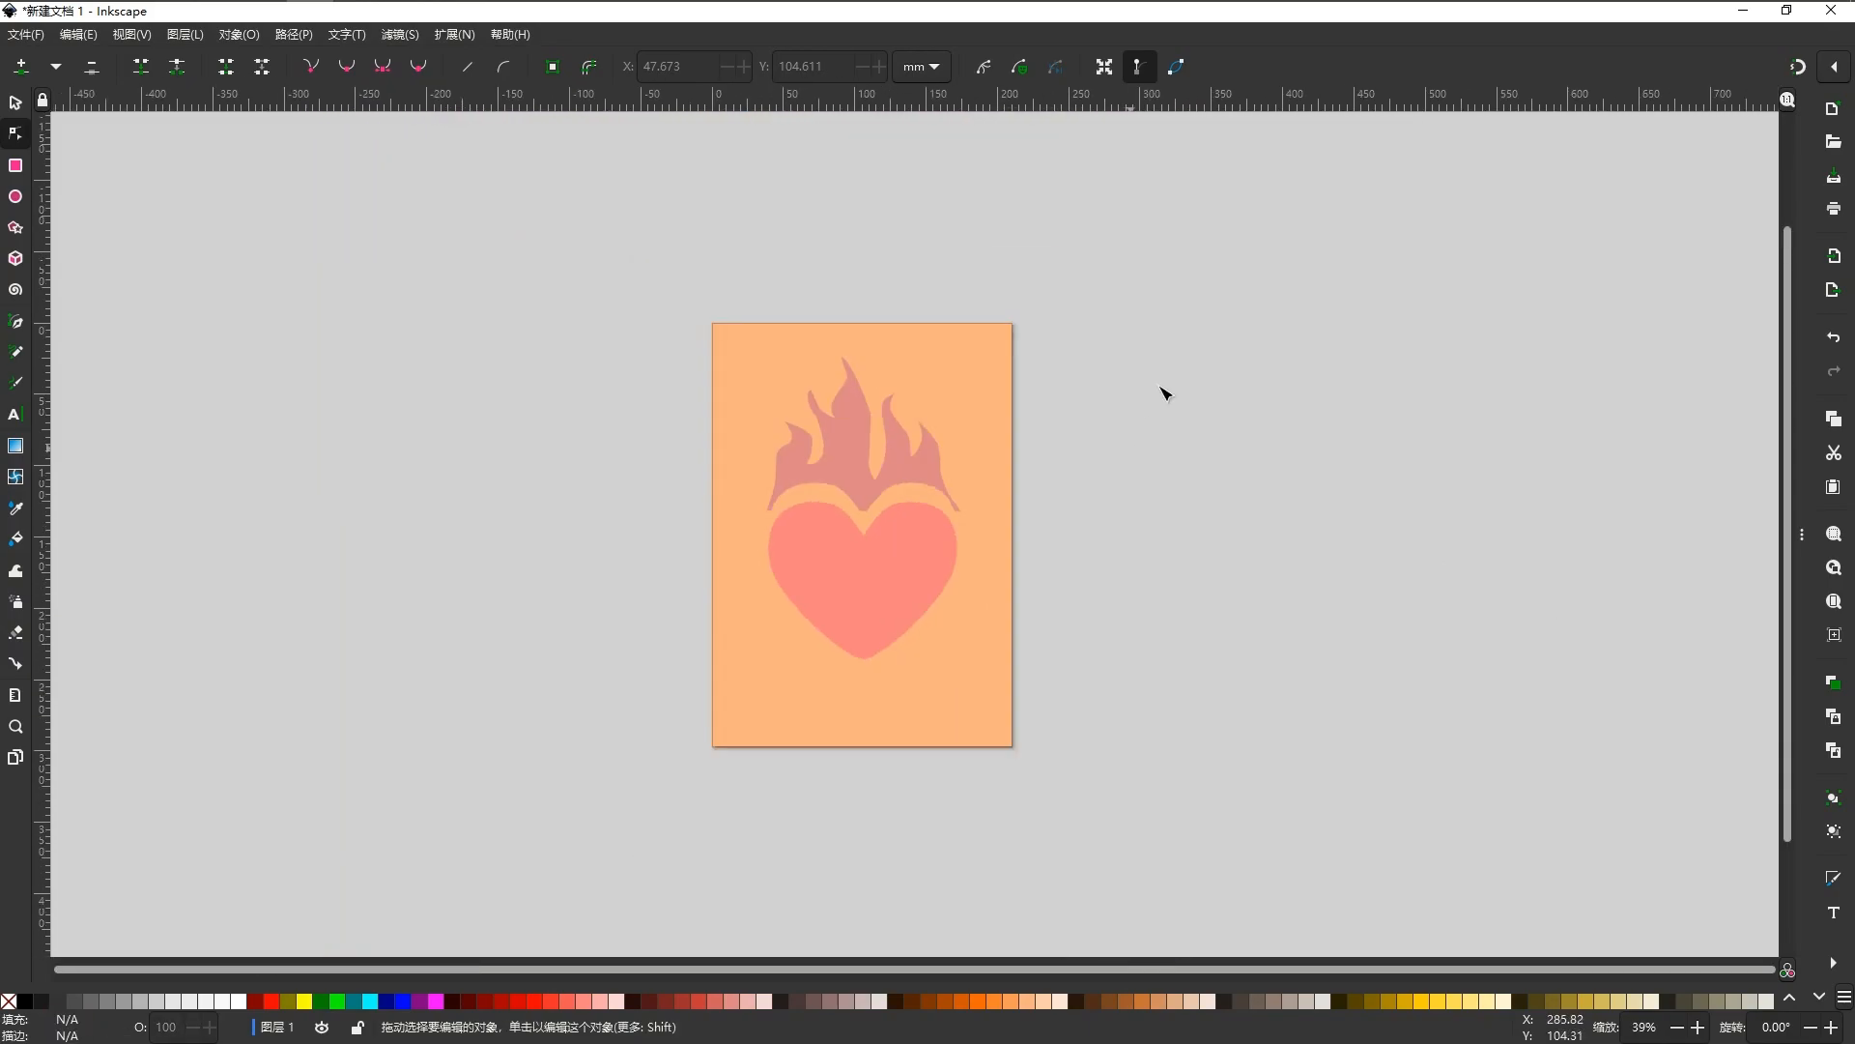
Select the flame and the heart together and move them down so the artwork sits near the middle of the page.
left_click_drag(1193, 295, 747, 615)
left_click(17, 102)
left_click_drag(923, 483, 895, 501)
left_click(1045, 474)
scroll(839, 515, "up", 2)
scroll(870, 526, "down", 1)
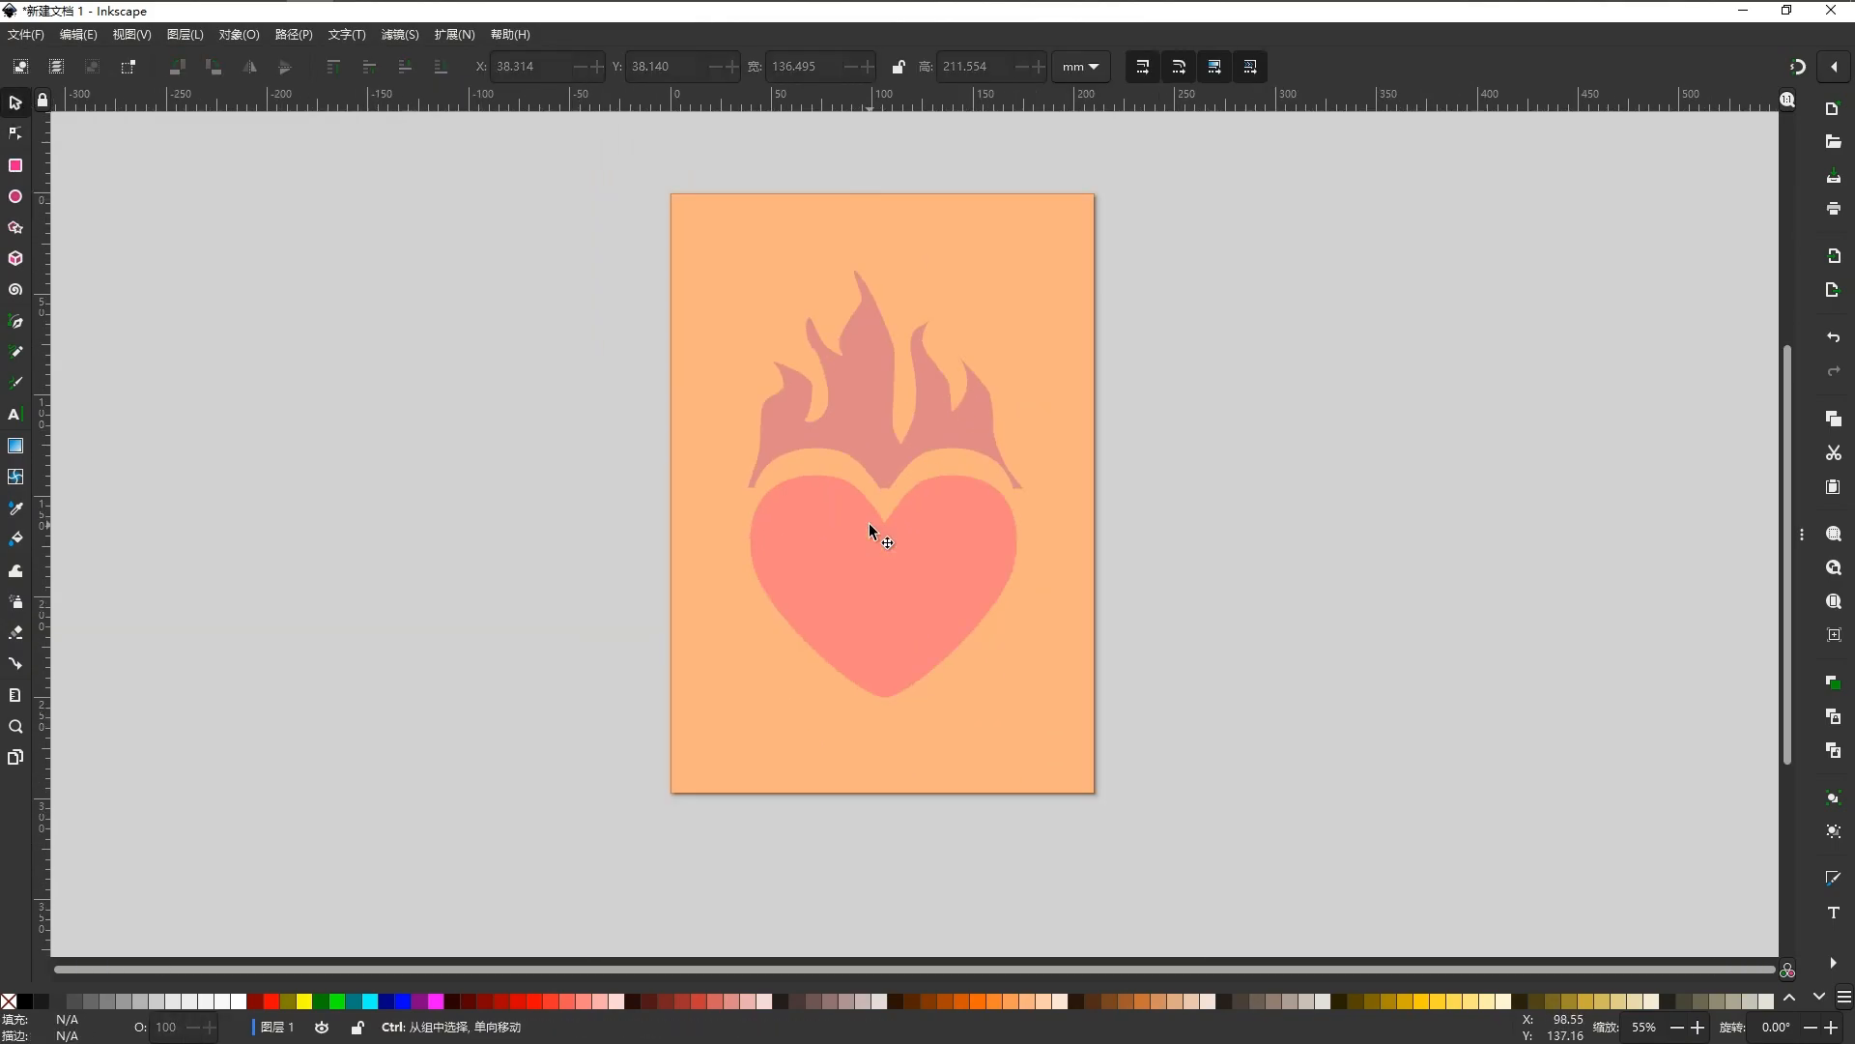
Move the flame's lower right tip node to about X 171.9, Y 148.3 mm and its lower left tip node to about X 39.2, Y 148.8 mm.
left_click(841, 430)
left_click(17, 134)
scroll(766, 555, "up", 3)
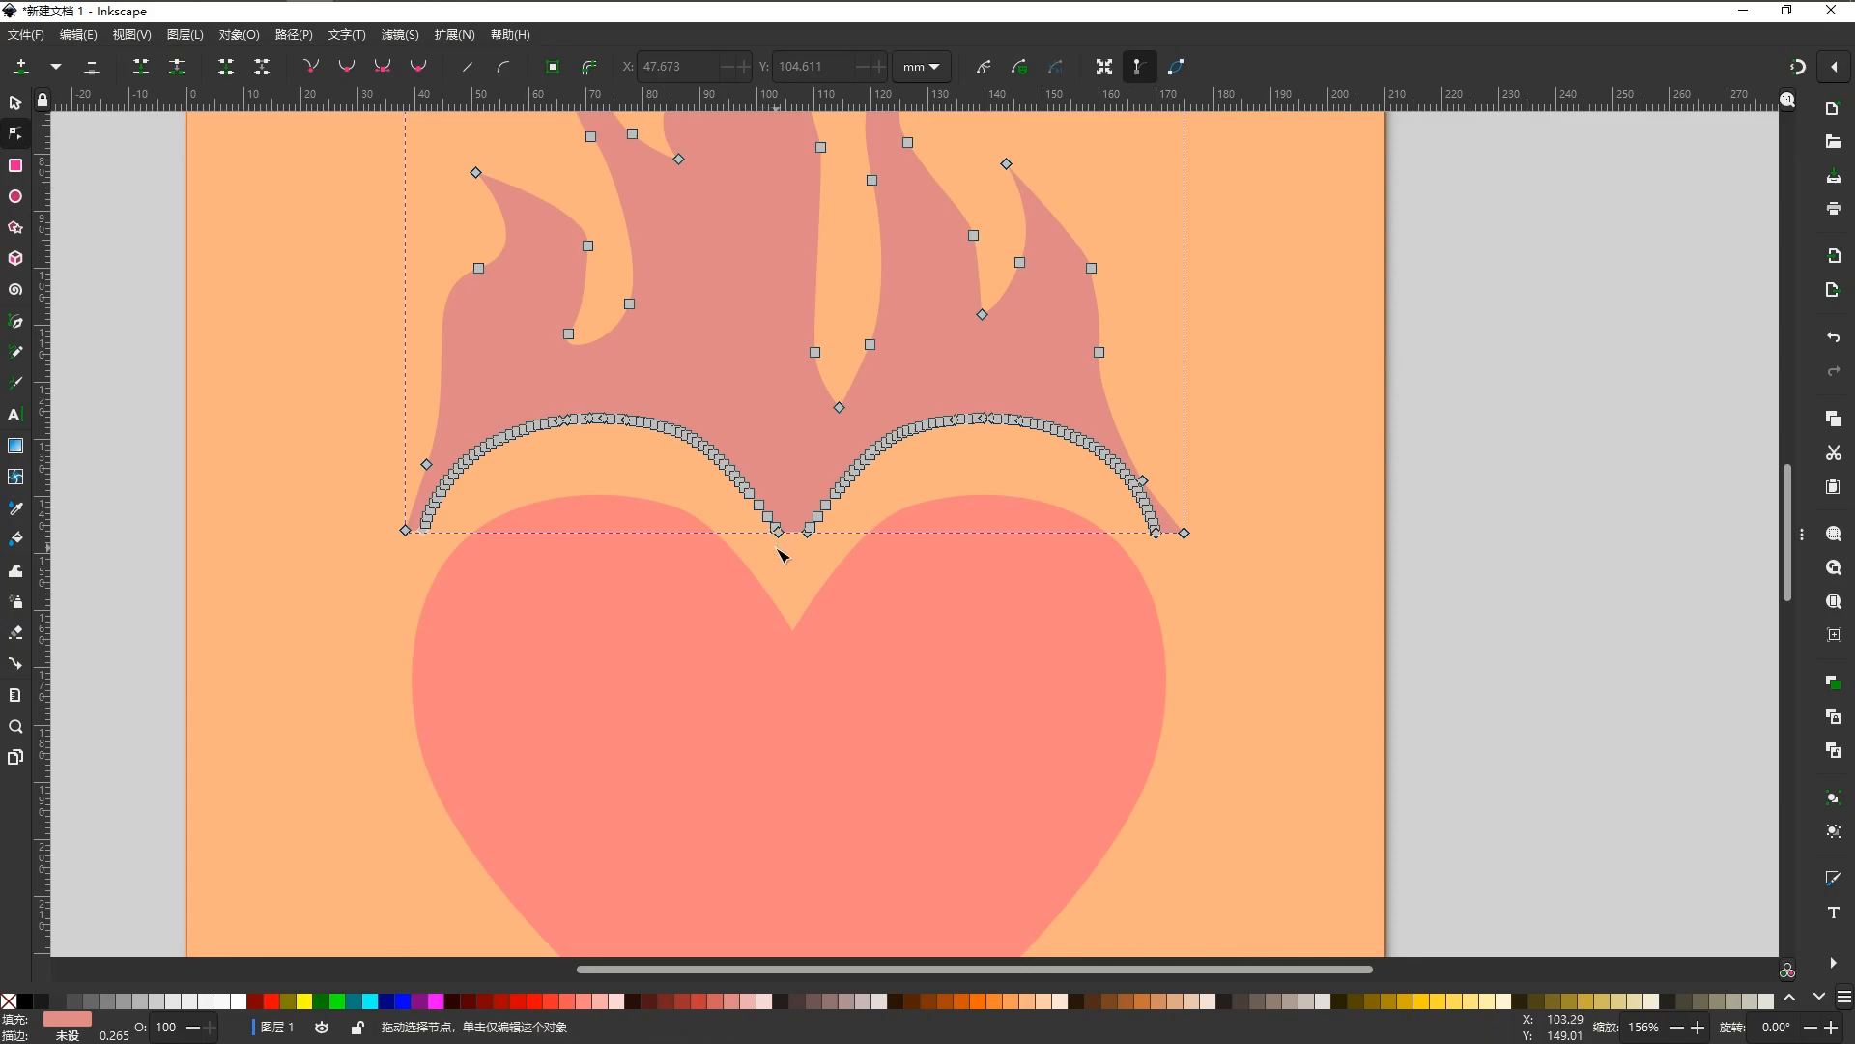
scroll(785, 556, "down", 2)
scroll(995, 559, "up", 2)
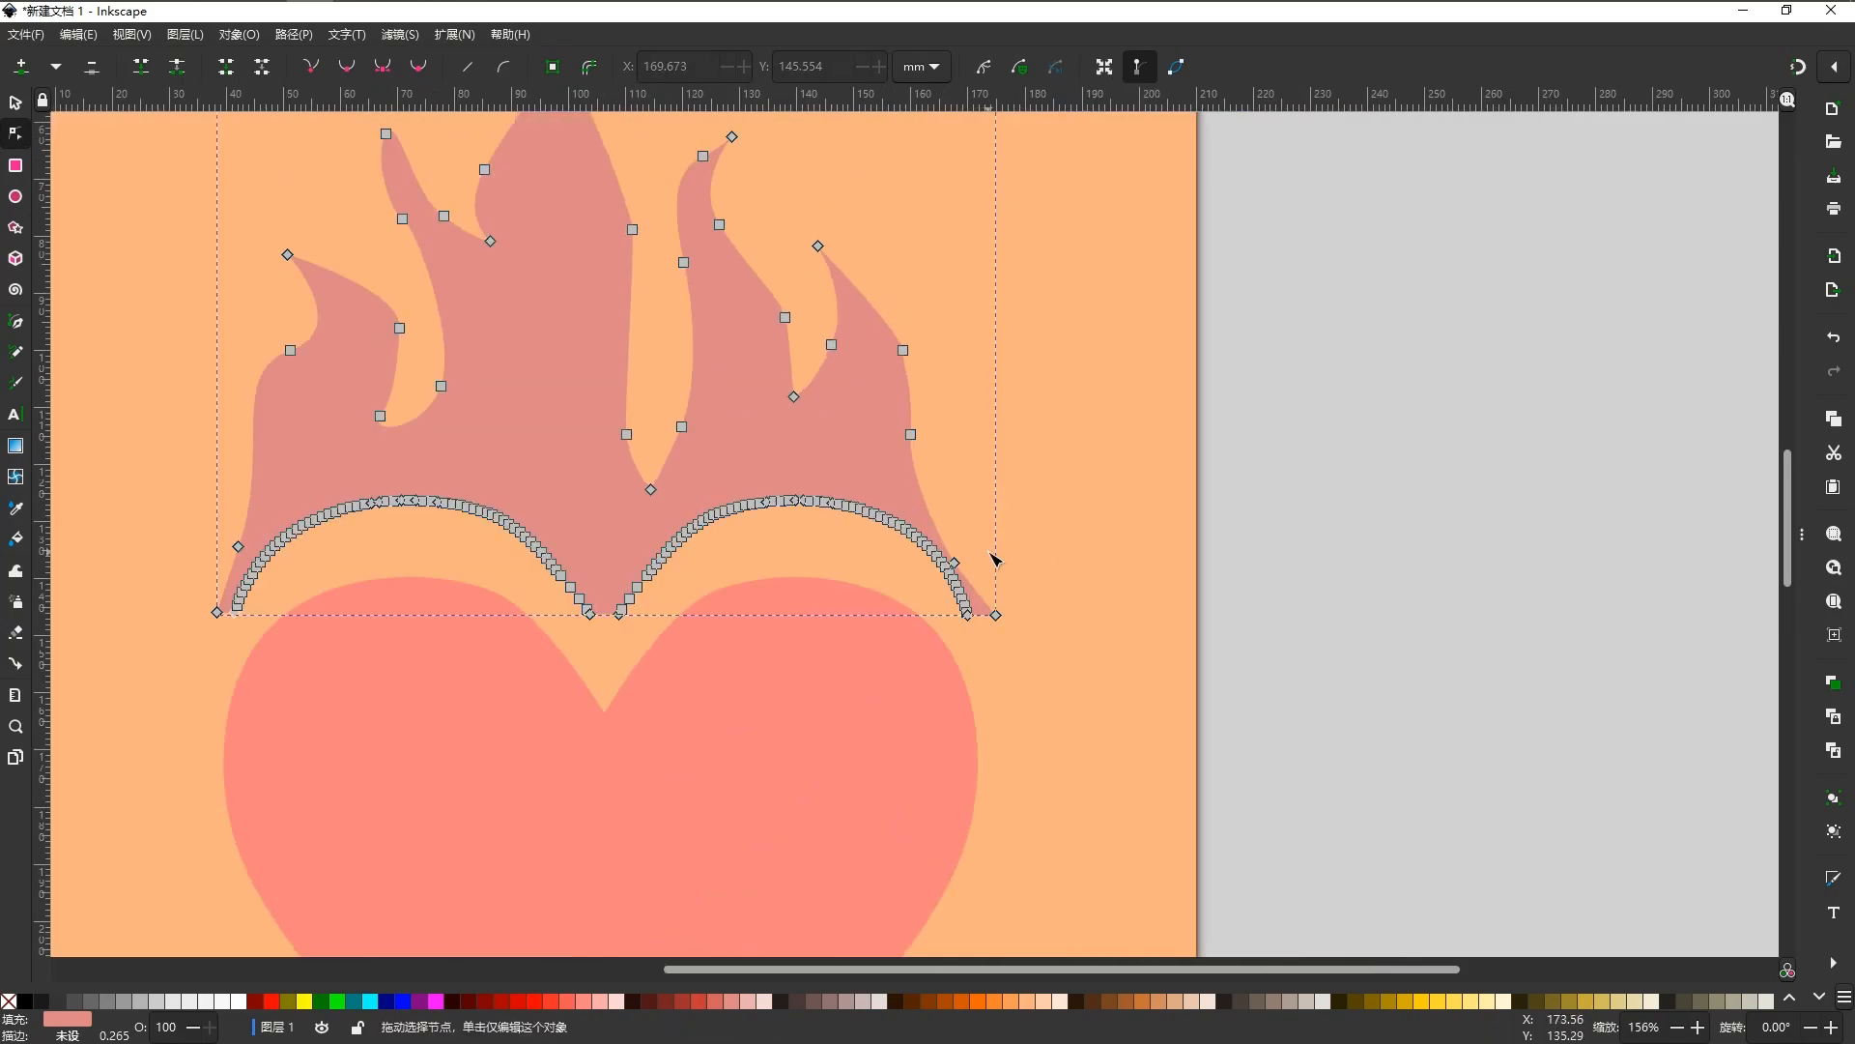
scroll(994, 558, "up", 2)
left_click_drag(995, 692, 990, 698)
left_click_drag(116, 846, 237, 676)
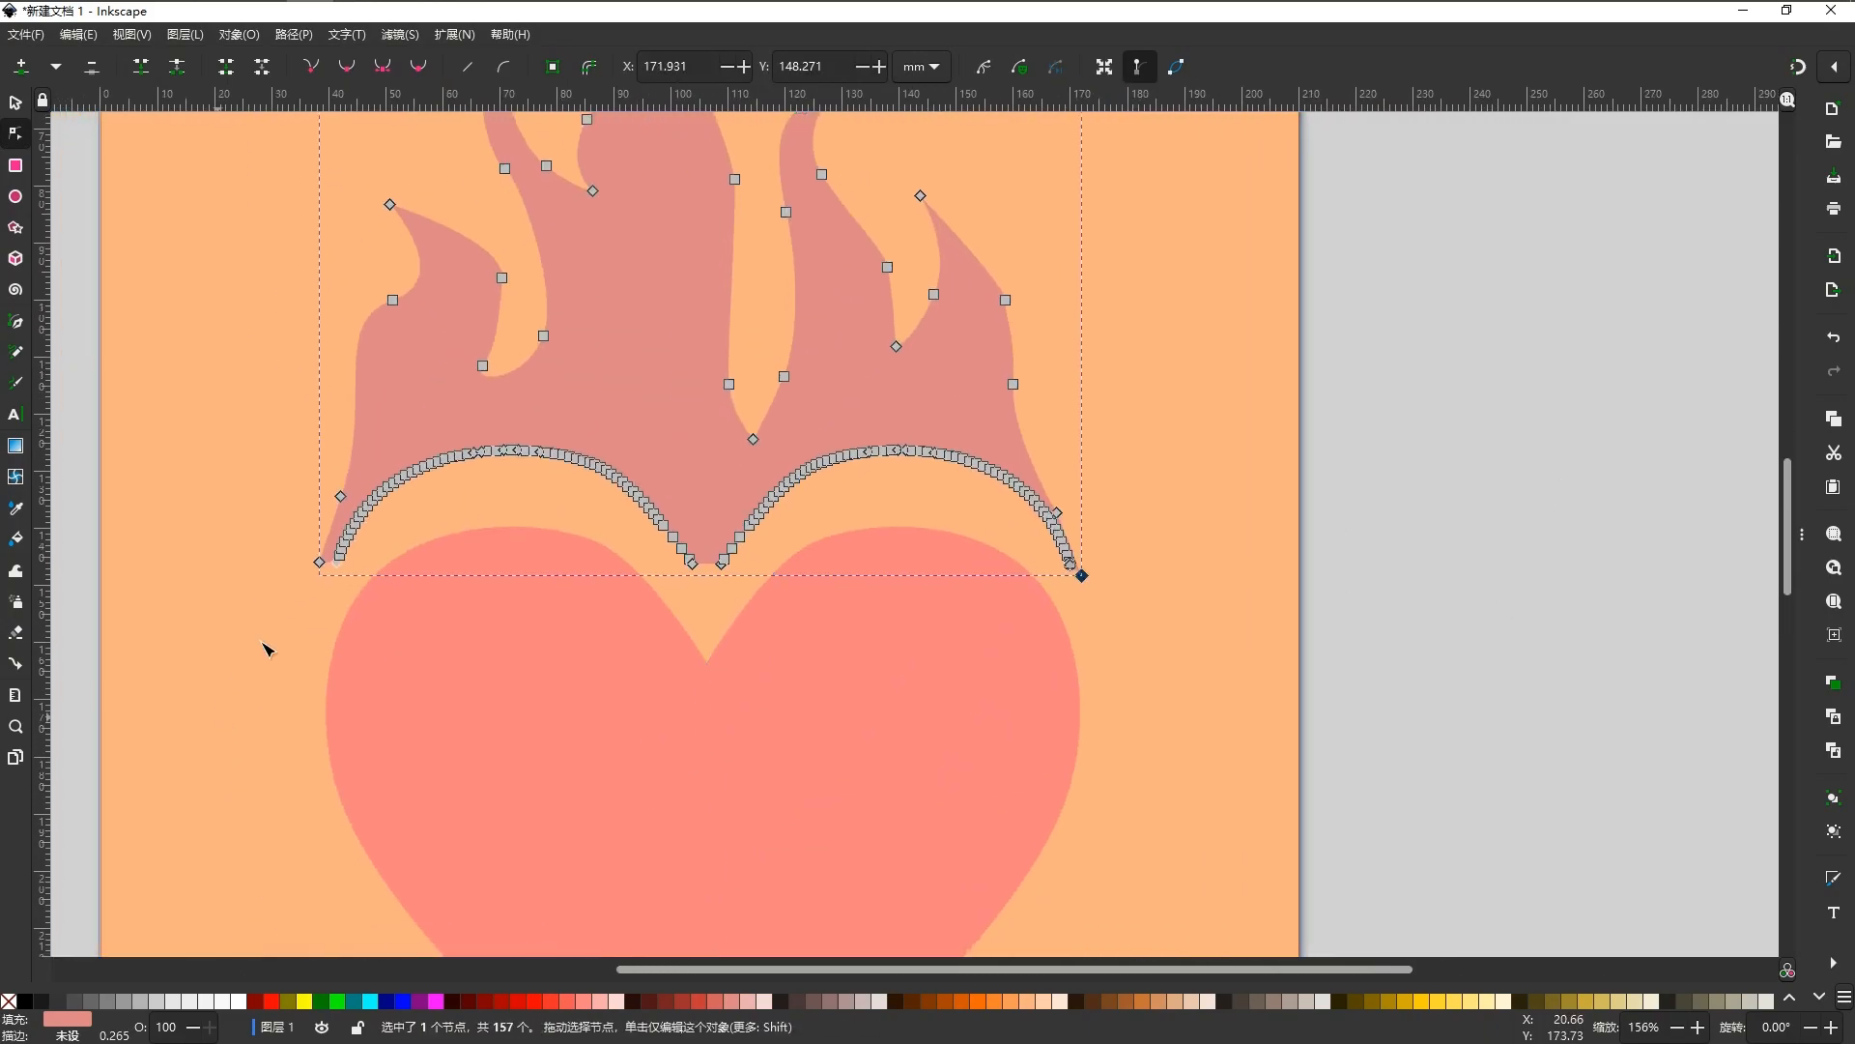
key("Escape")
scroll(1006, 592, "down", 2)
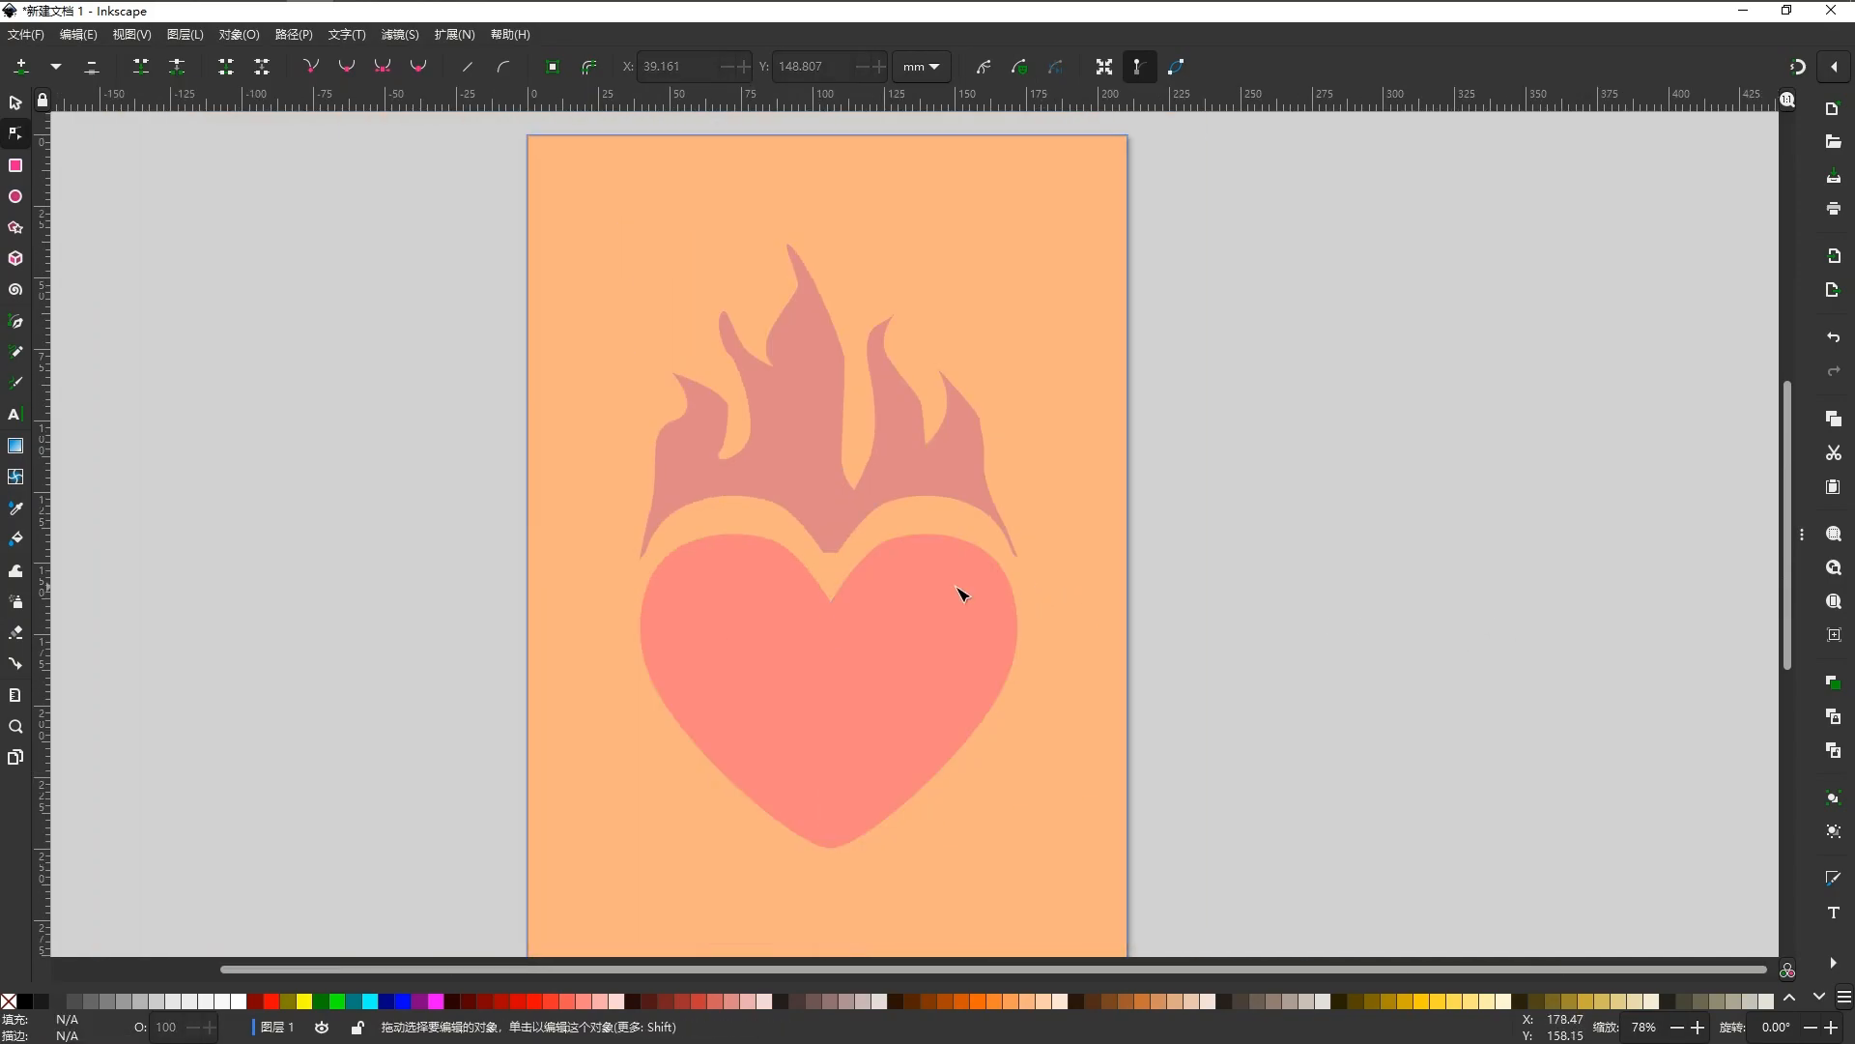
Nudge the flame's lower left tip node inwards to about X 40.2, Y 148.4 mm.
scroll(652, 500, "up", 3)
left_click(647, 494)
left_click_drag(634, 515, 644, 512)
scroll(645, 516, "down", 4)
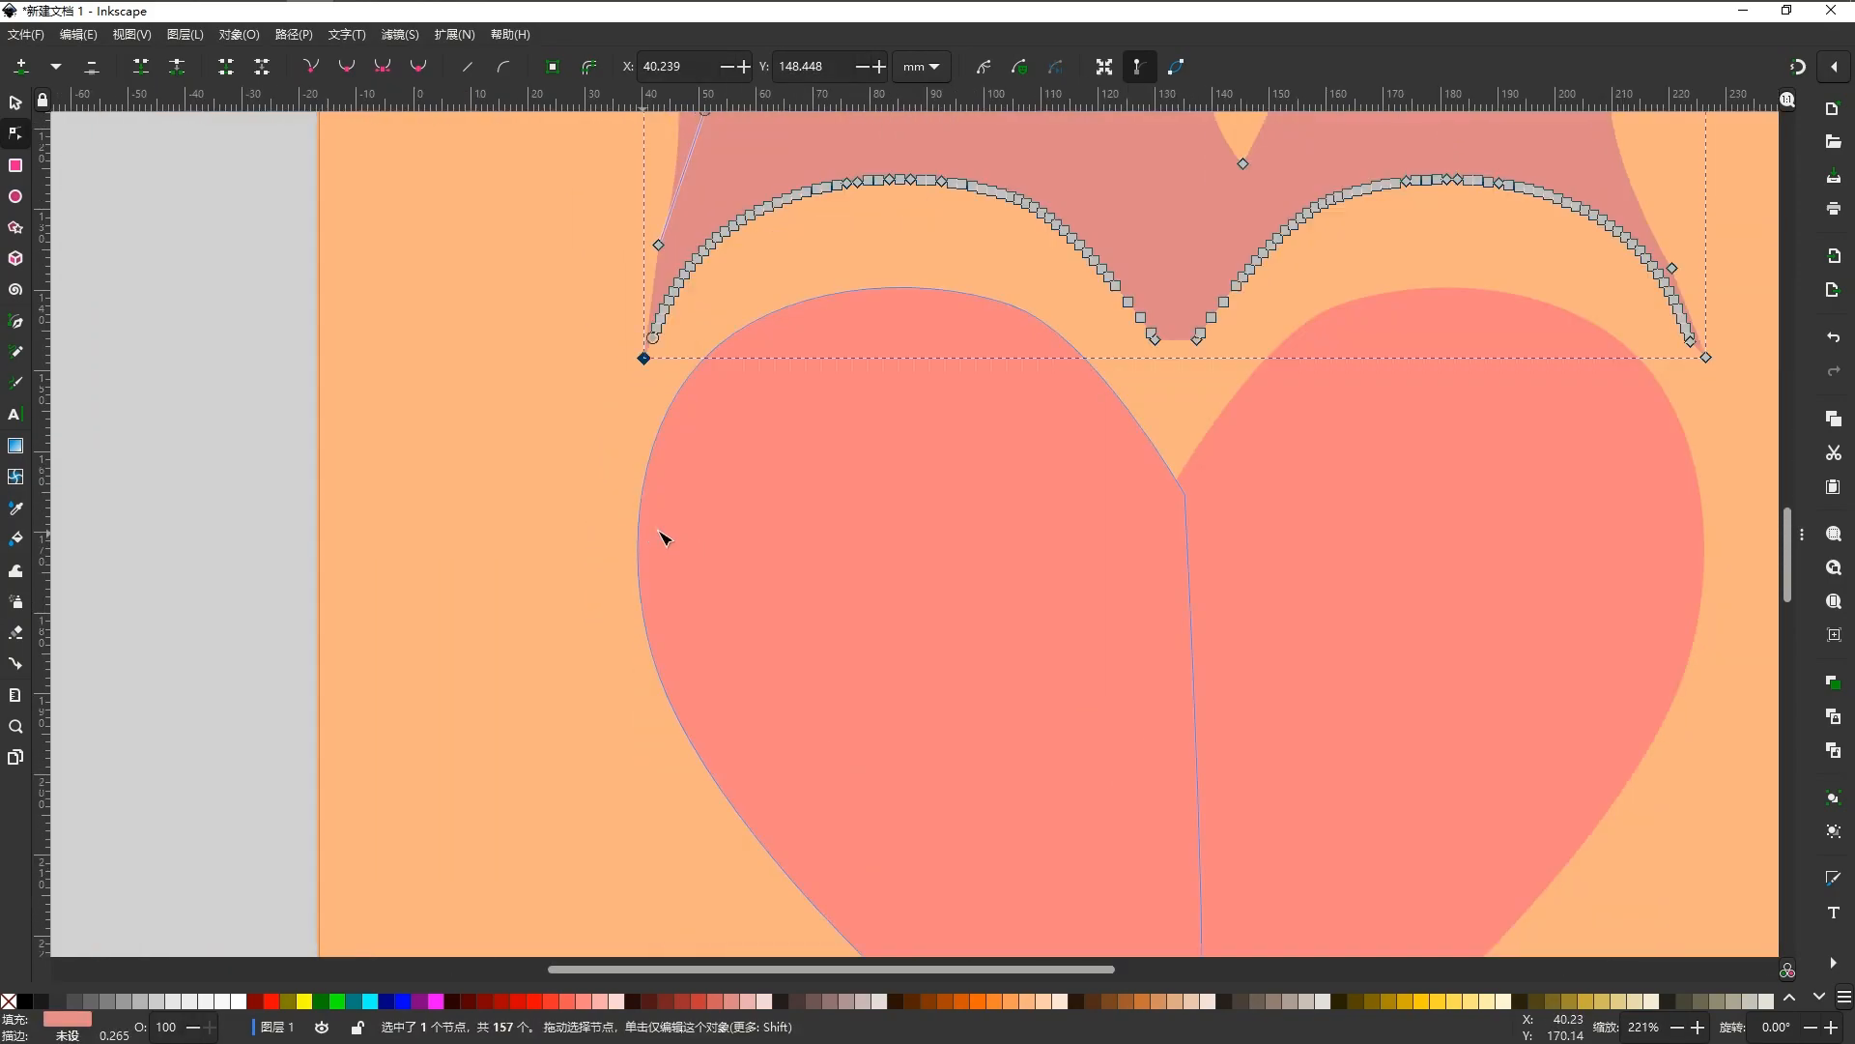
Nudge the flame's lower right tip node inwards to about X 171.0, Y 149.0 mm.
scroll(648, 538, "down", 2)
scroll(1207, 431, "up", 1)
scroll(1191, 434, "up", 5)
left_click_drag(1051, 530, 1020, 553)
key("Escape")
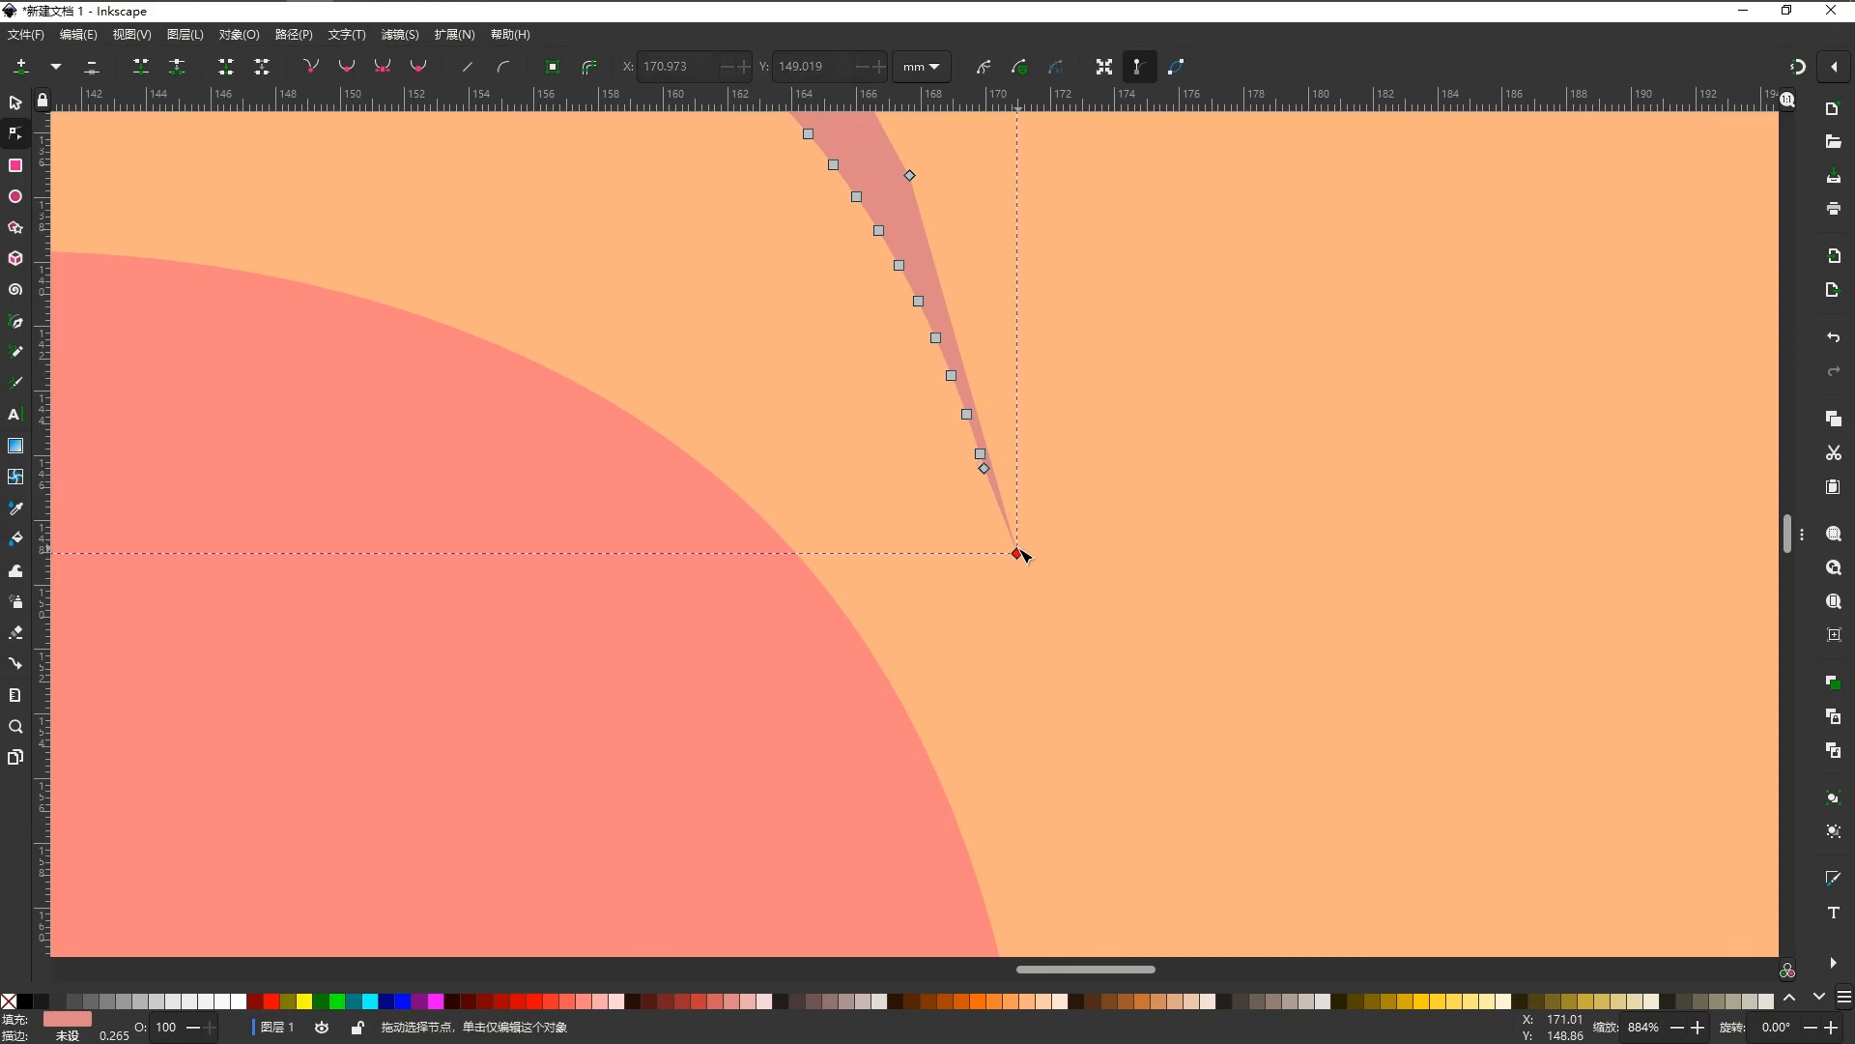
scroll(975, 631, "down", 3)
scroll(984, 628, "down", 3)
left_click(1396, 530)
scroll(1392, 528, "down", 2)
left_click_drag(1402, 523, 1317, 502)
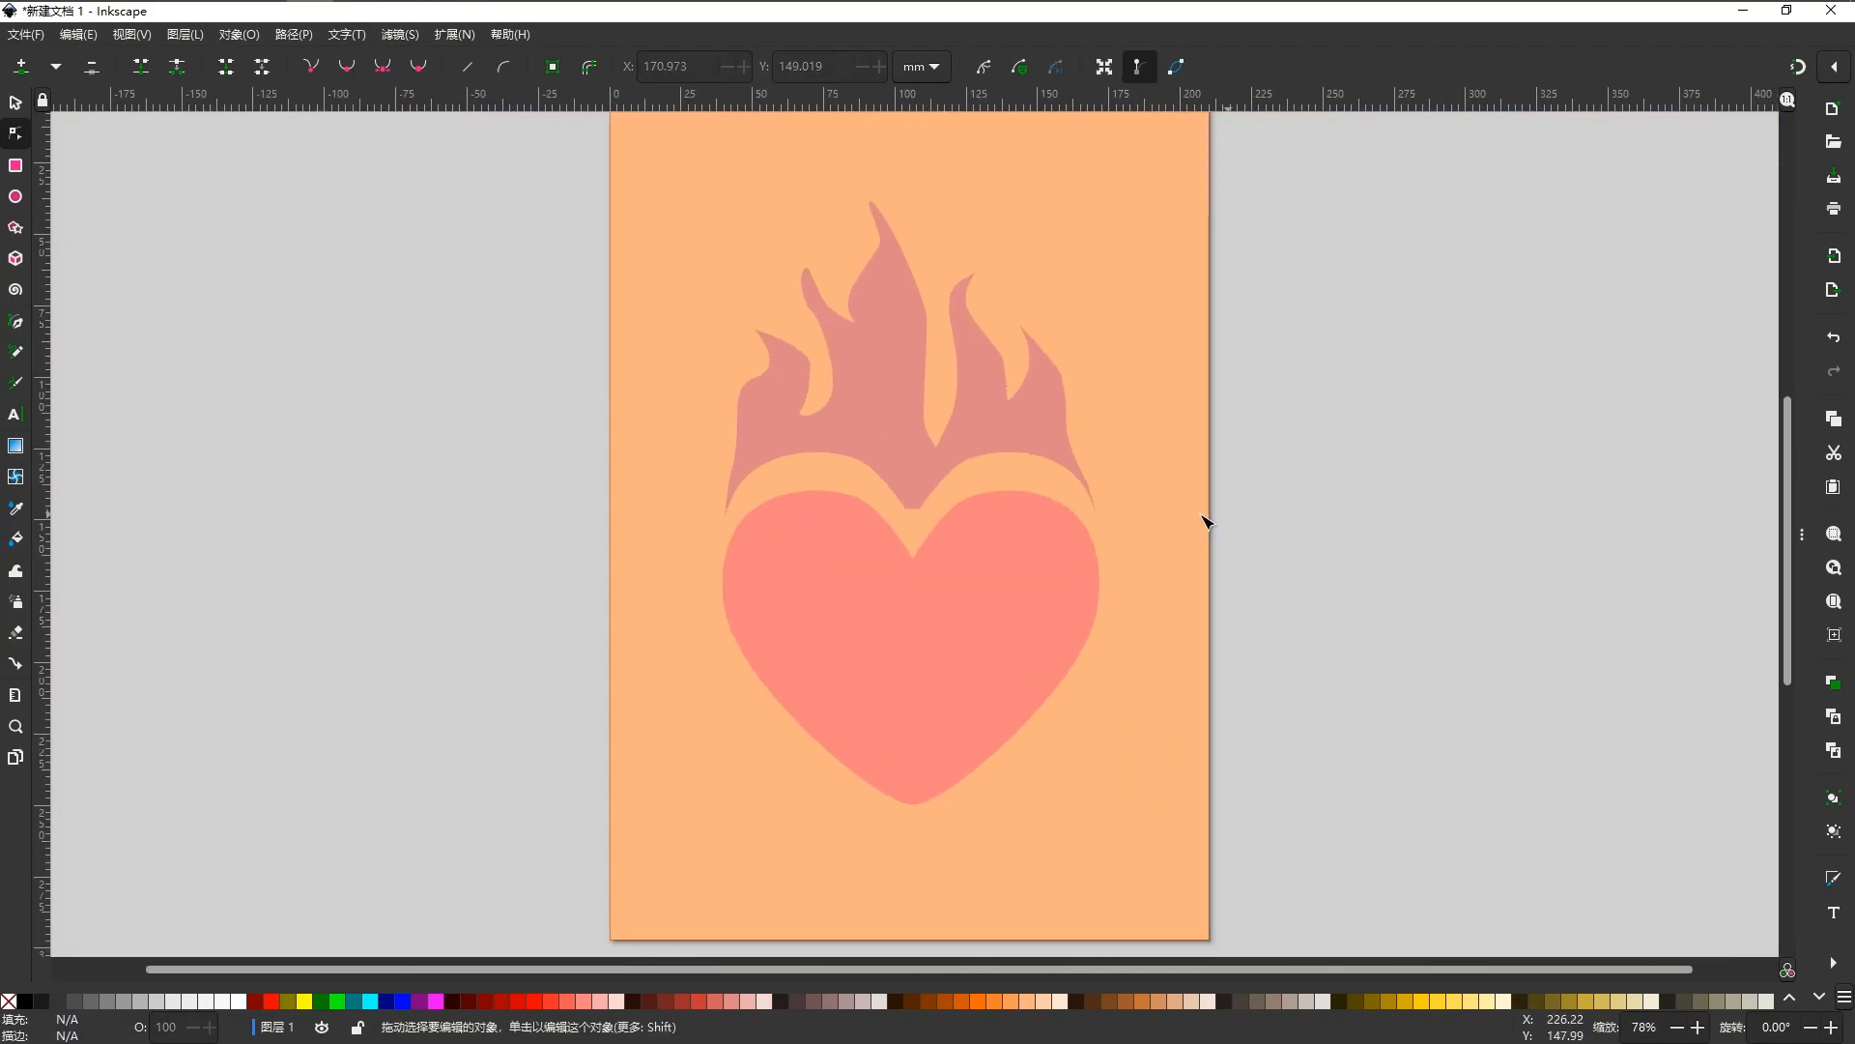
Change the corner node just above the flame's lower right tip to a smooth node.
scroll(1139, 498, "up", 5)
scroll(1023, 460, "up", 1)
left_click(790, 431)
left_click(778, 371, "ctrl")
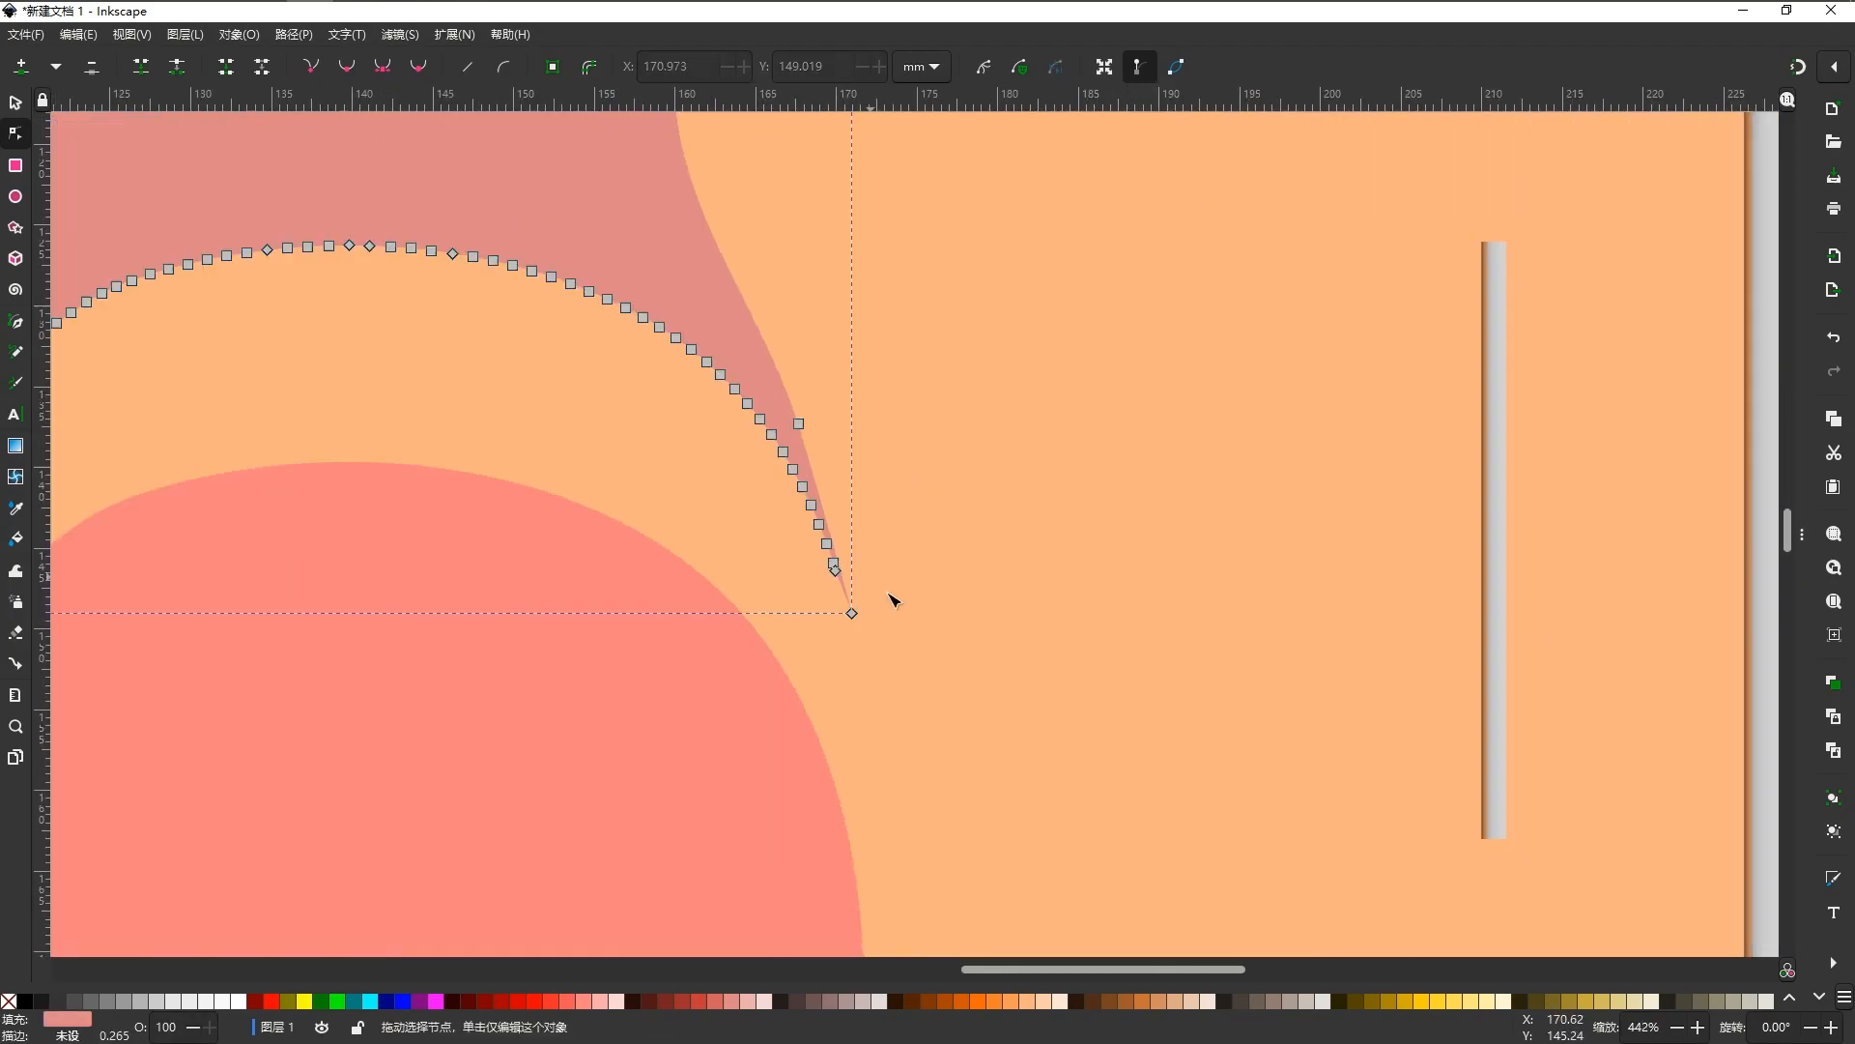
scroll(883, 584, "down", 4)
left_click(1005, 578)
scroll(1022, 600, "down", 3)
scroll(982, 589, "up", 1)
scroll(944, 564, "up", 2)
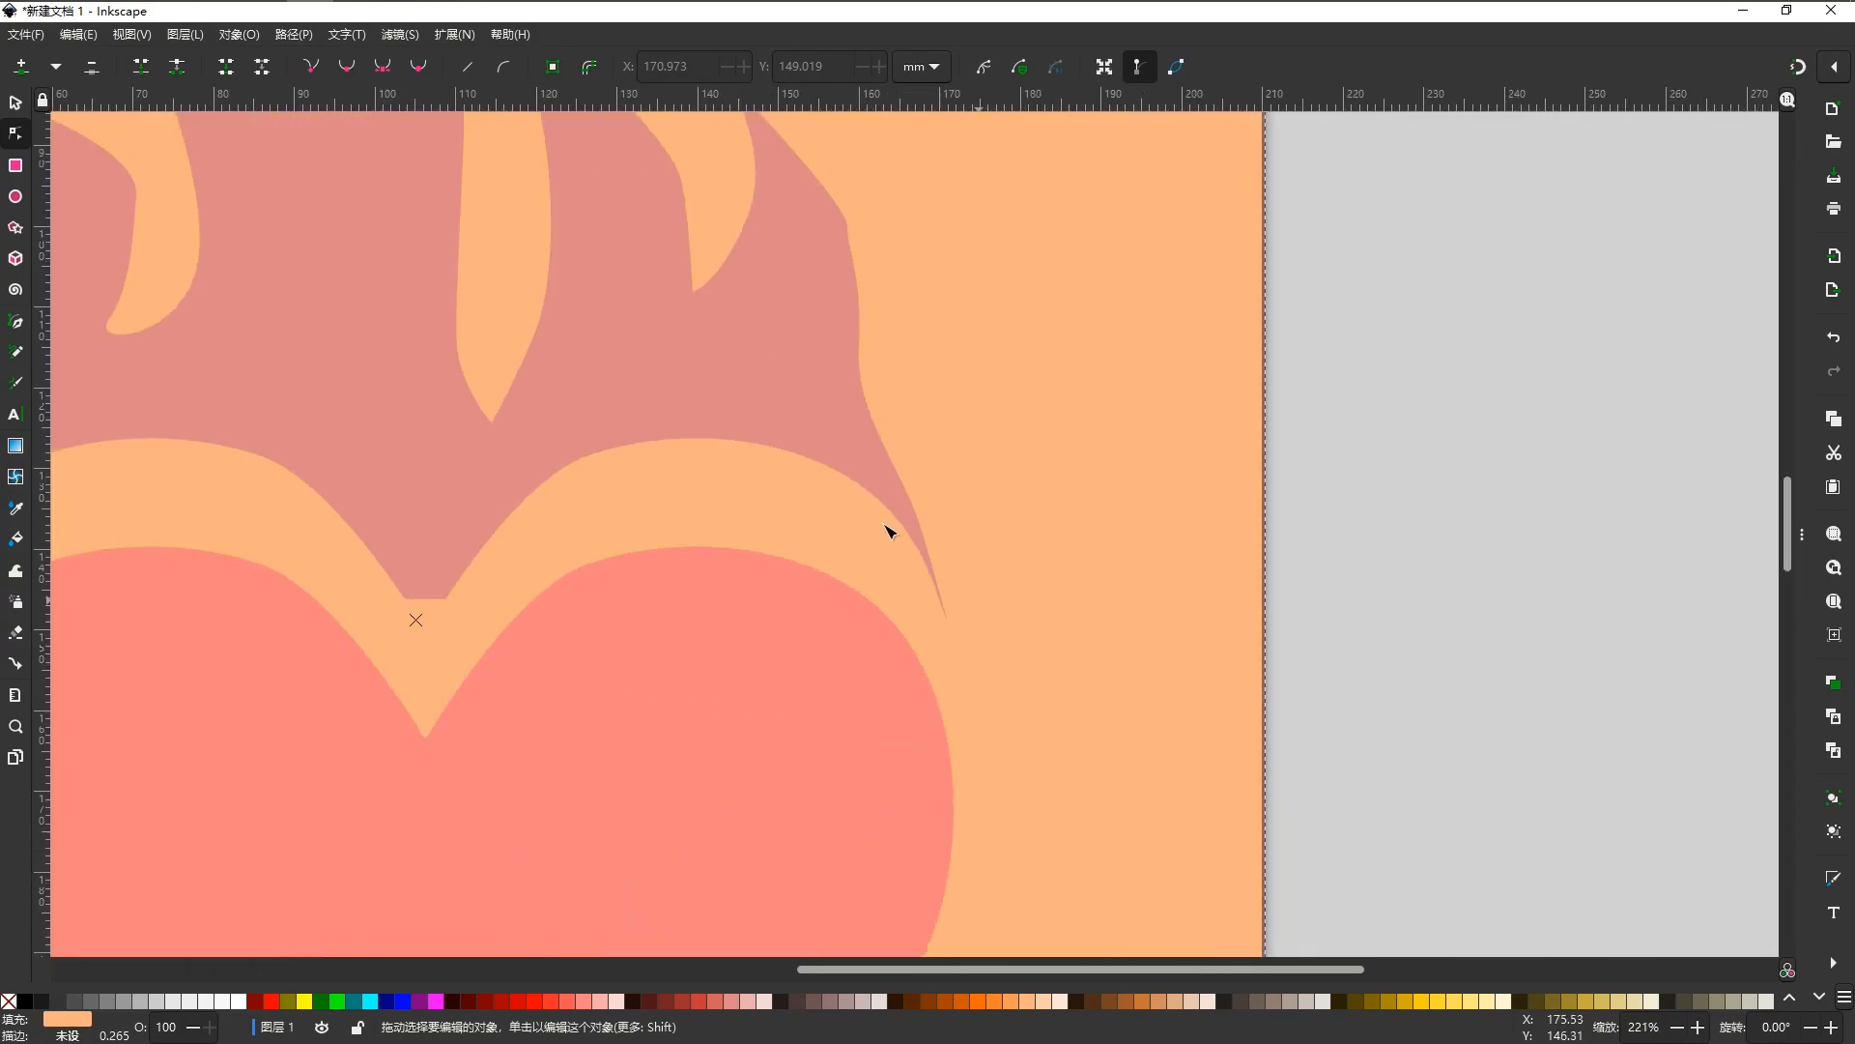
Move the flame's lower right tip node up and inwards to about X 170.0, Y 146.4 mm.
scroll(938, 599, "up", 2)
left_click(930, 656)
left_click_drag(934, 662, 925, 634)
left_click(1292, 629)
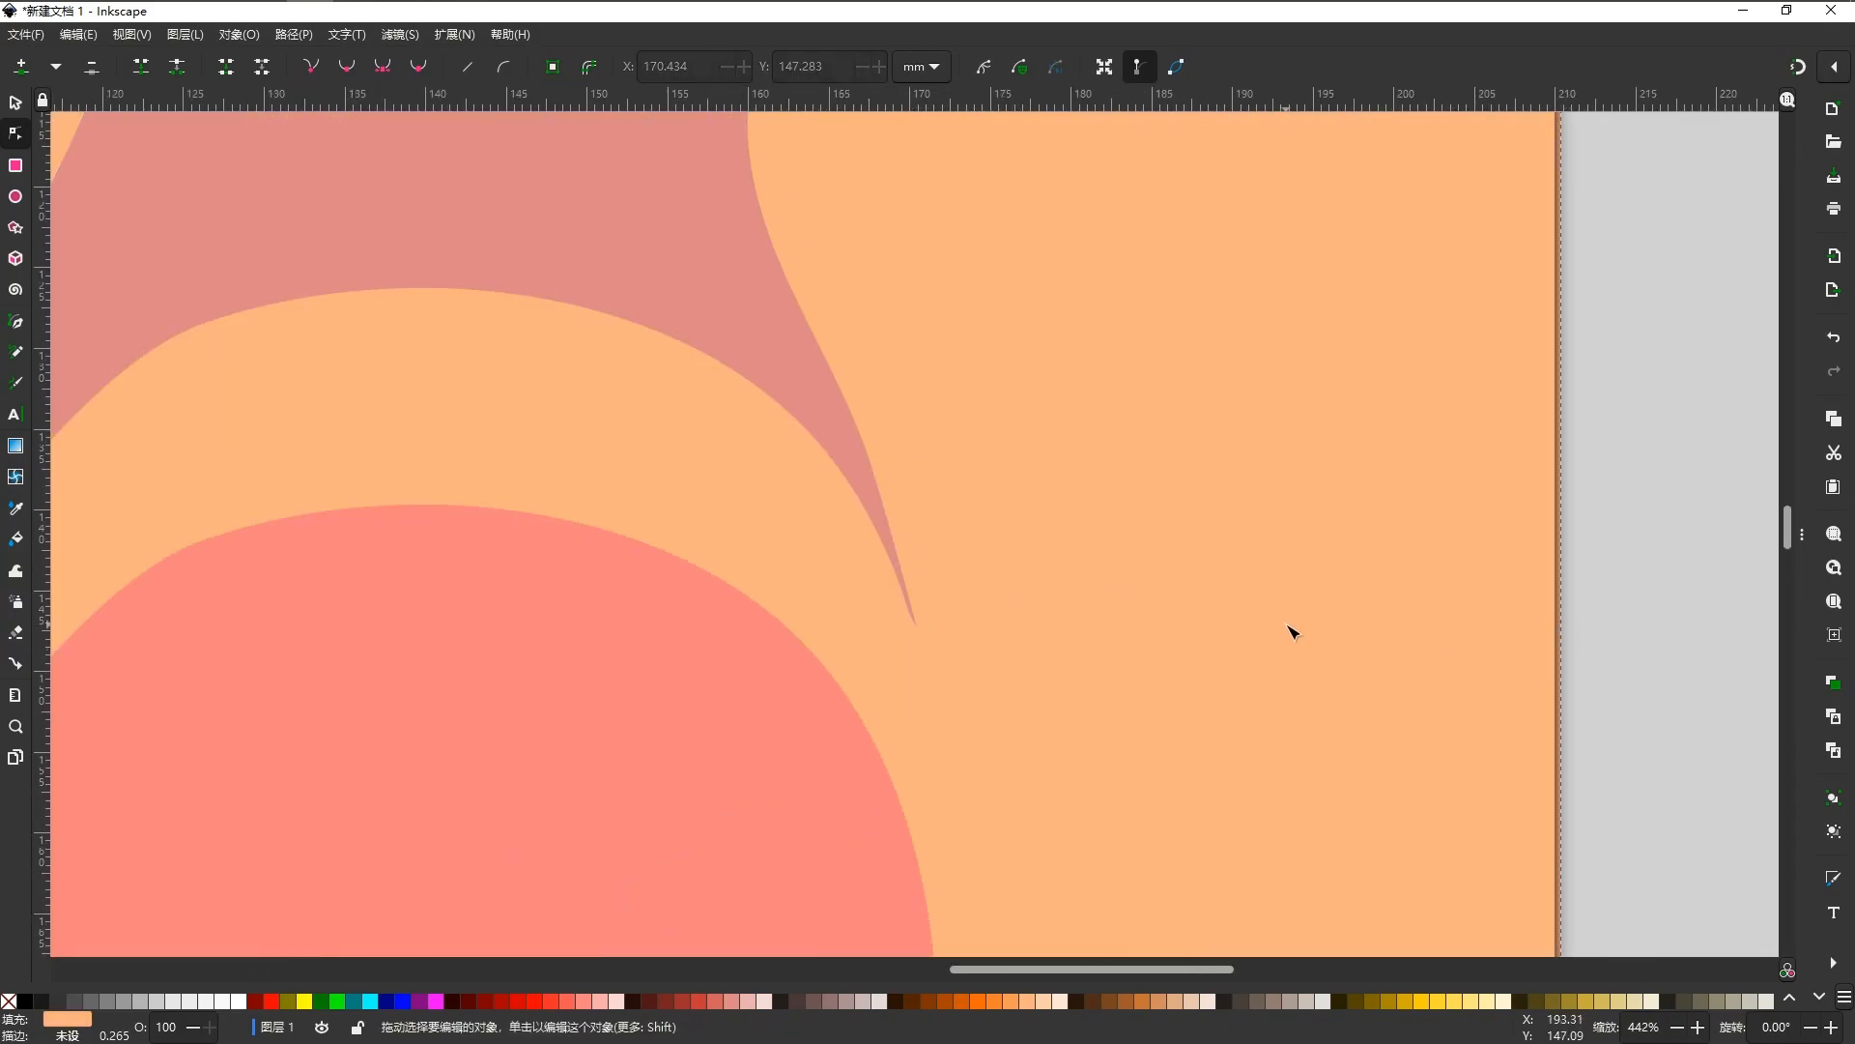
scroll(1292, 629, "down", 3)
scroll(1243, 620, "up", 5)
left_click(1198, 565)
scroll(1241, 560, "up", 3)
left_click_drag(1178, 743, 1151, 704)
scroll(1160, 628, "down", 5)
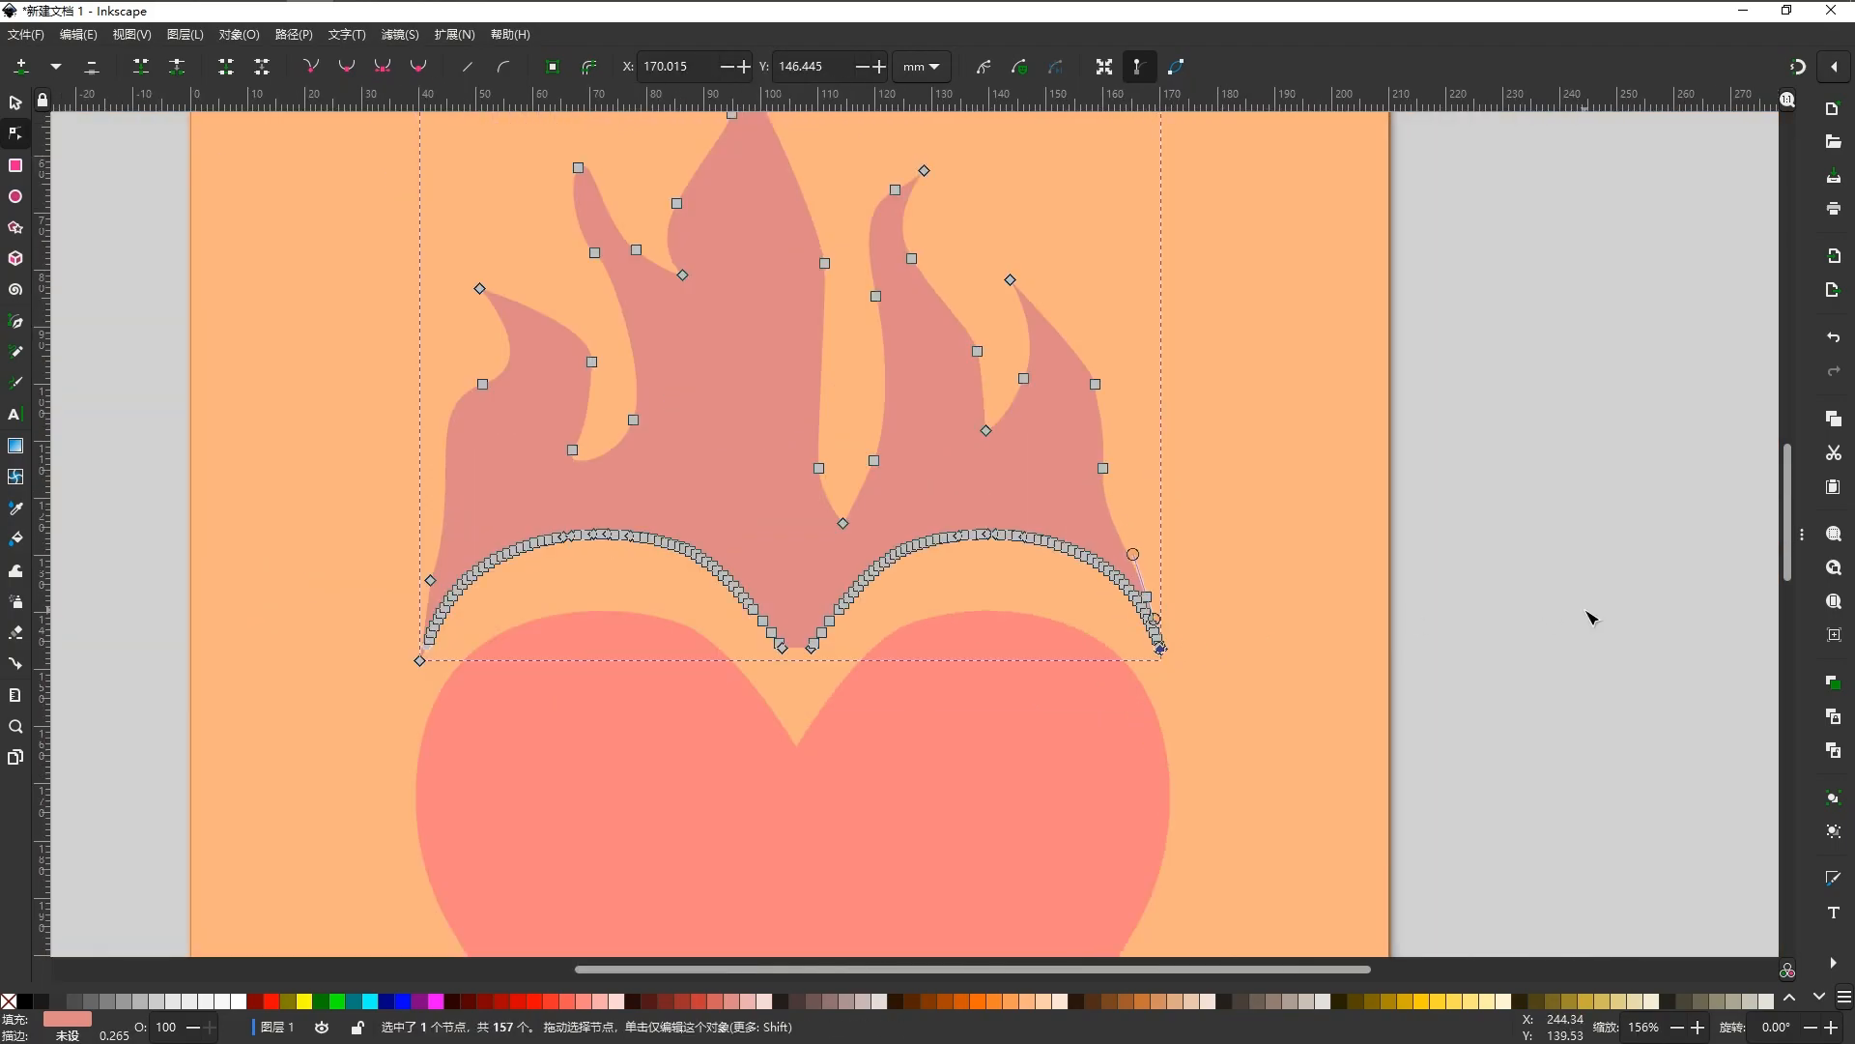
left_click(1420, 637)
scroll(1421, 638, "down", 1)
scroll(1421, 638, "down", 3)
scroll(1060, 576, "up", 3)
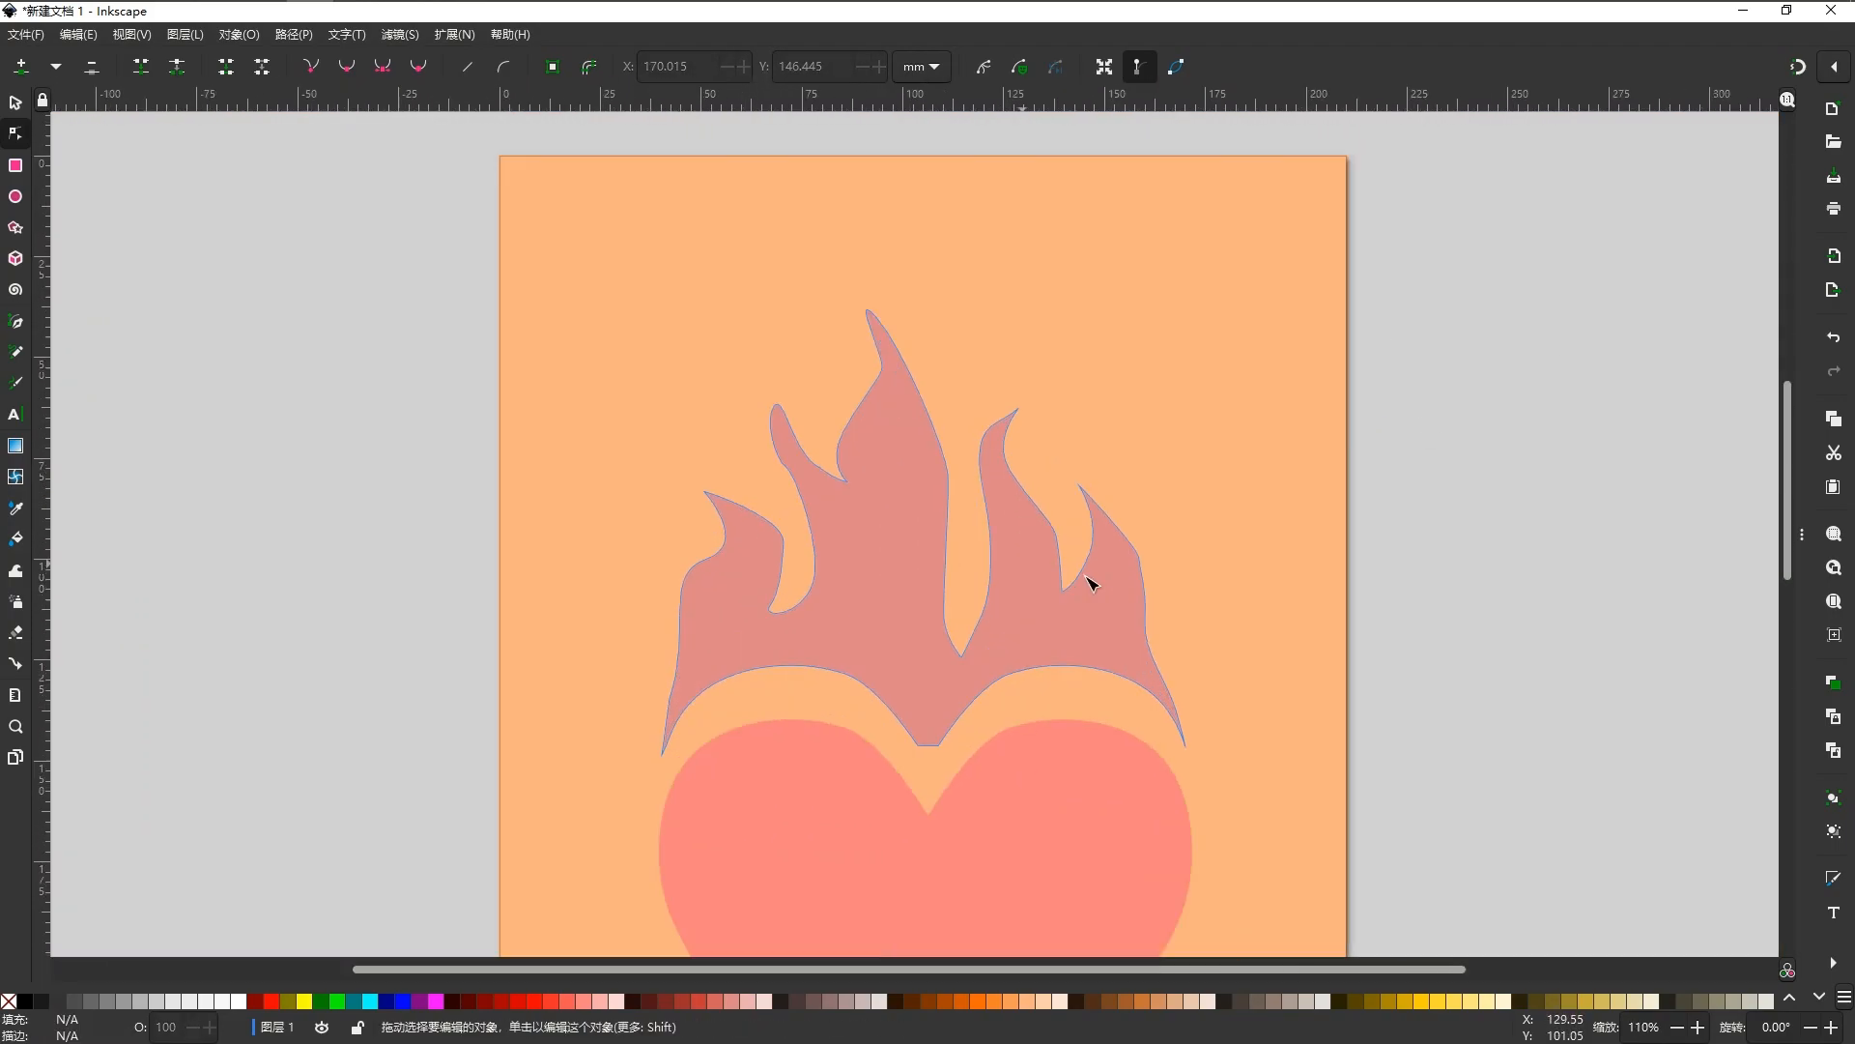
Change the corner node just above the flame's lower left tip to a smooth node.
scroll(673, 599, "left", 5)
left_click(650, 613)
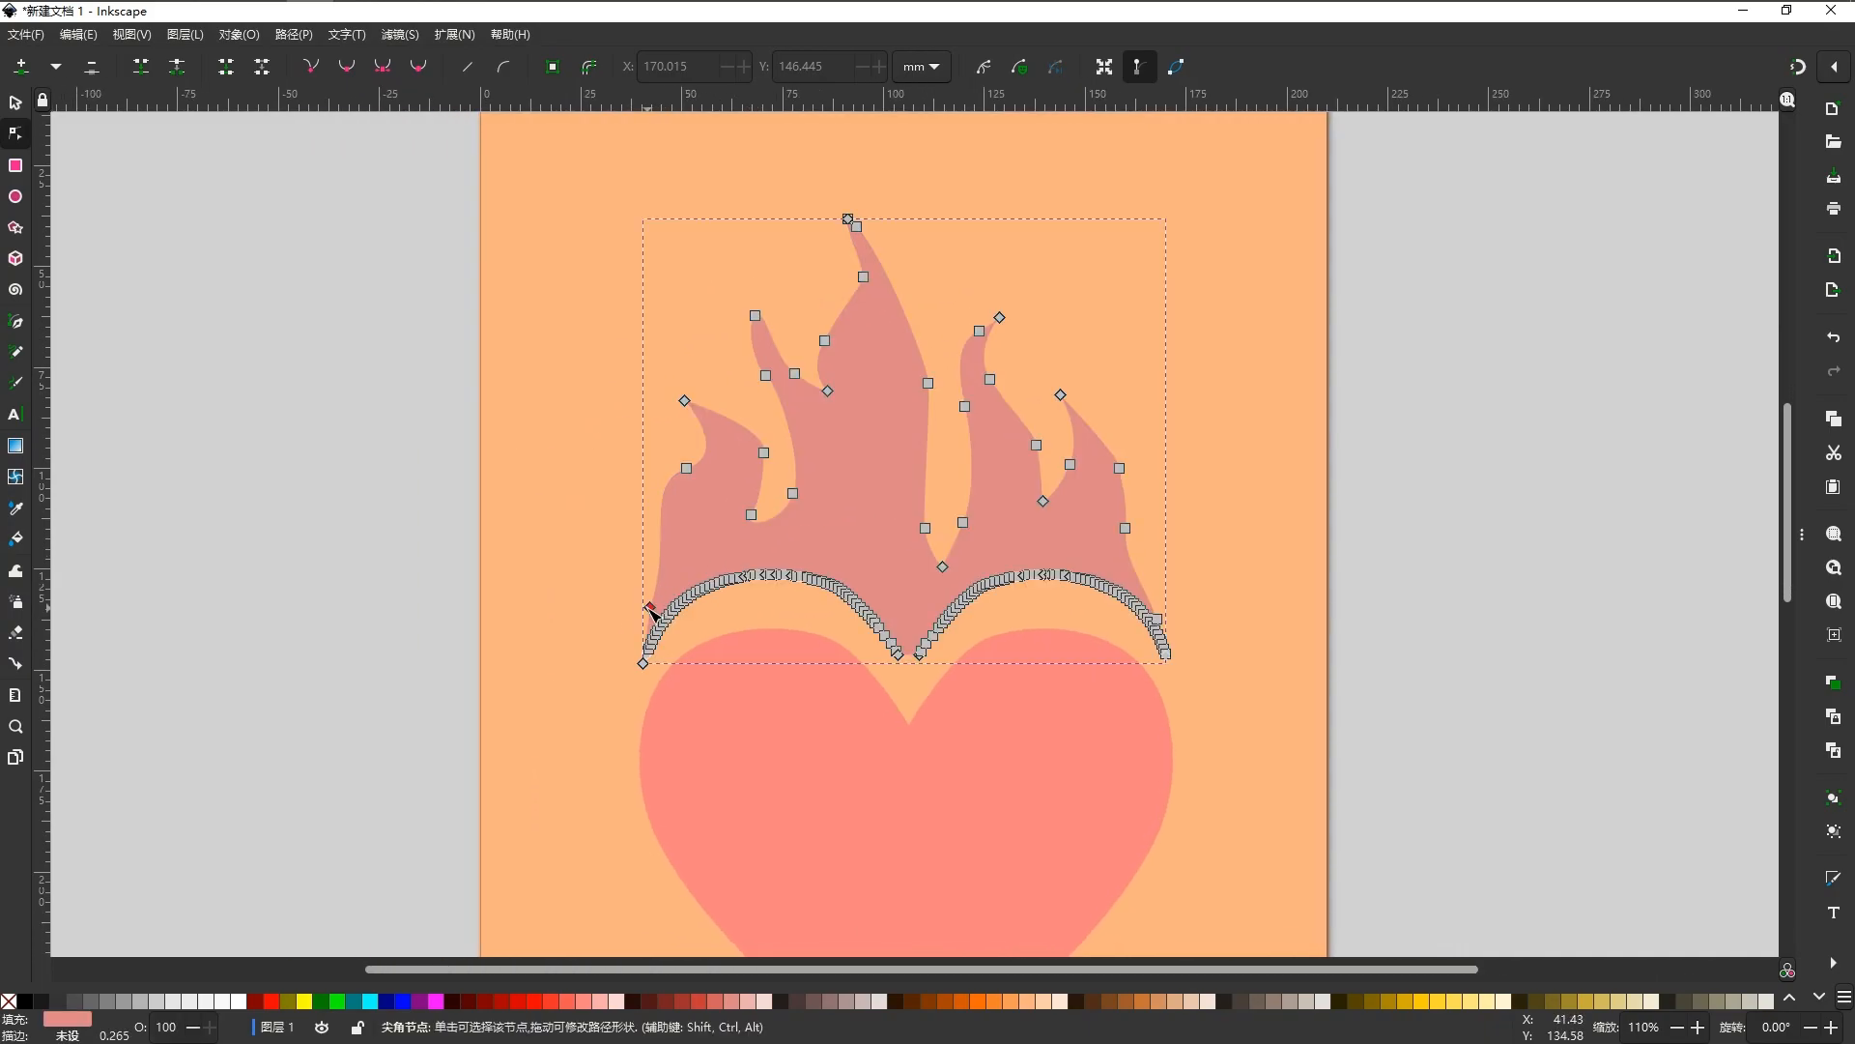
left_click(1334, 605)
scroll(985, 605, "down", 3)
scroll(882, 551, "up", 3)
left_click(889, 541)
key("Escape")
scroll(1217, 663, "down", 3)
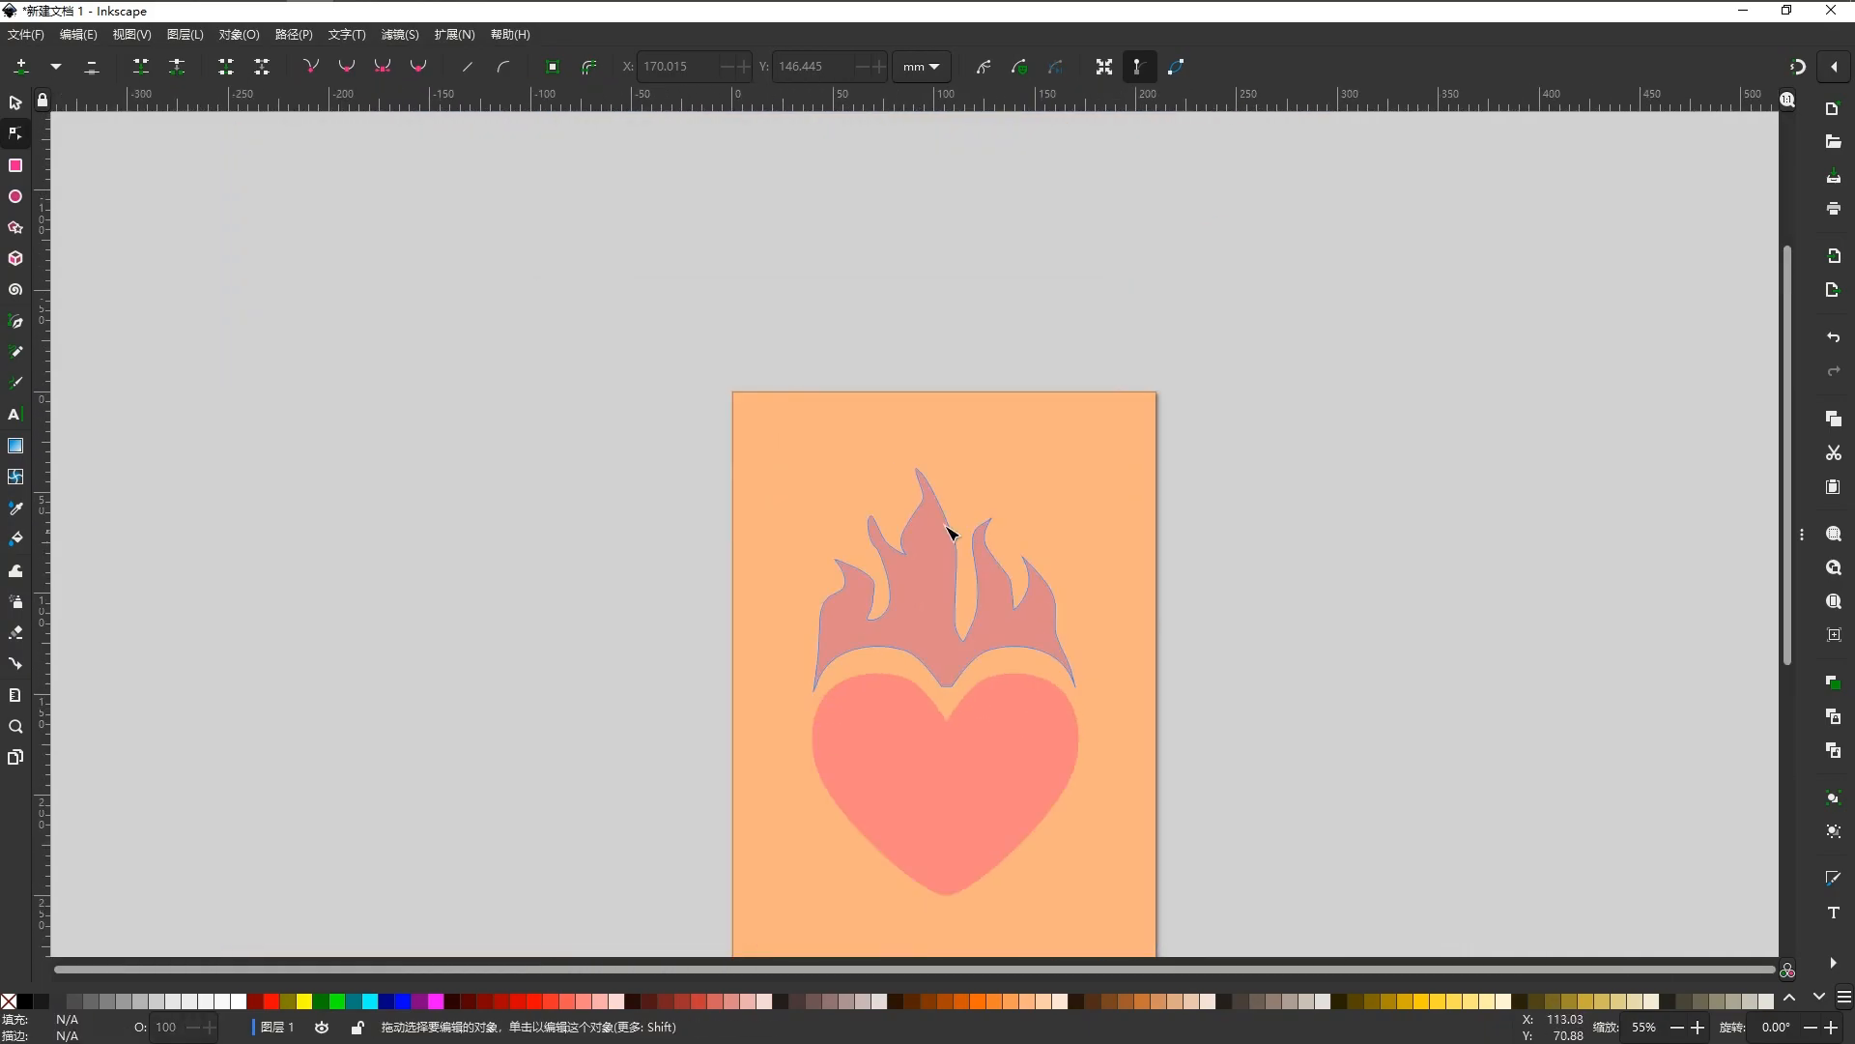
scroll(913, 501, "up", 3)
scroll(912, 502, "down", 3)
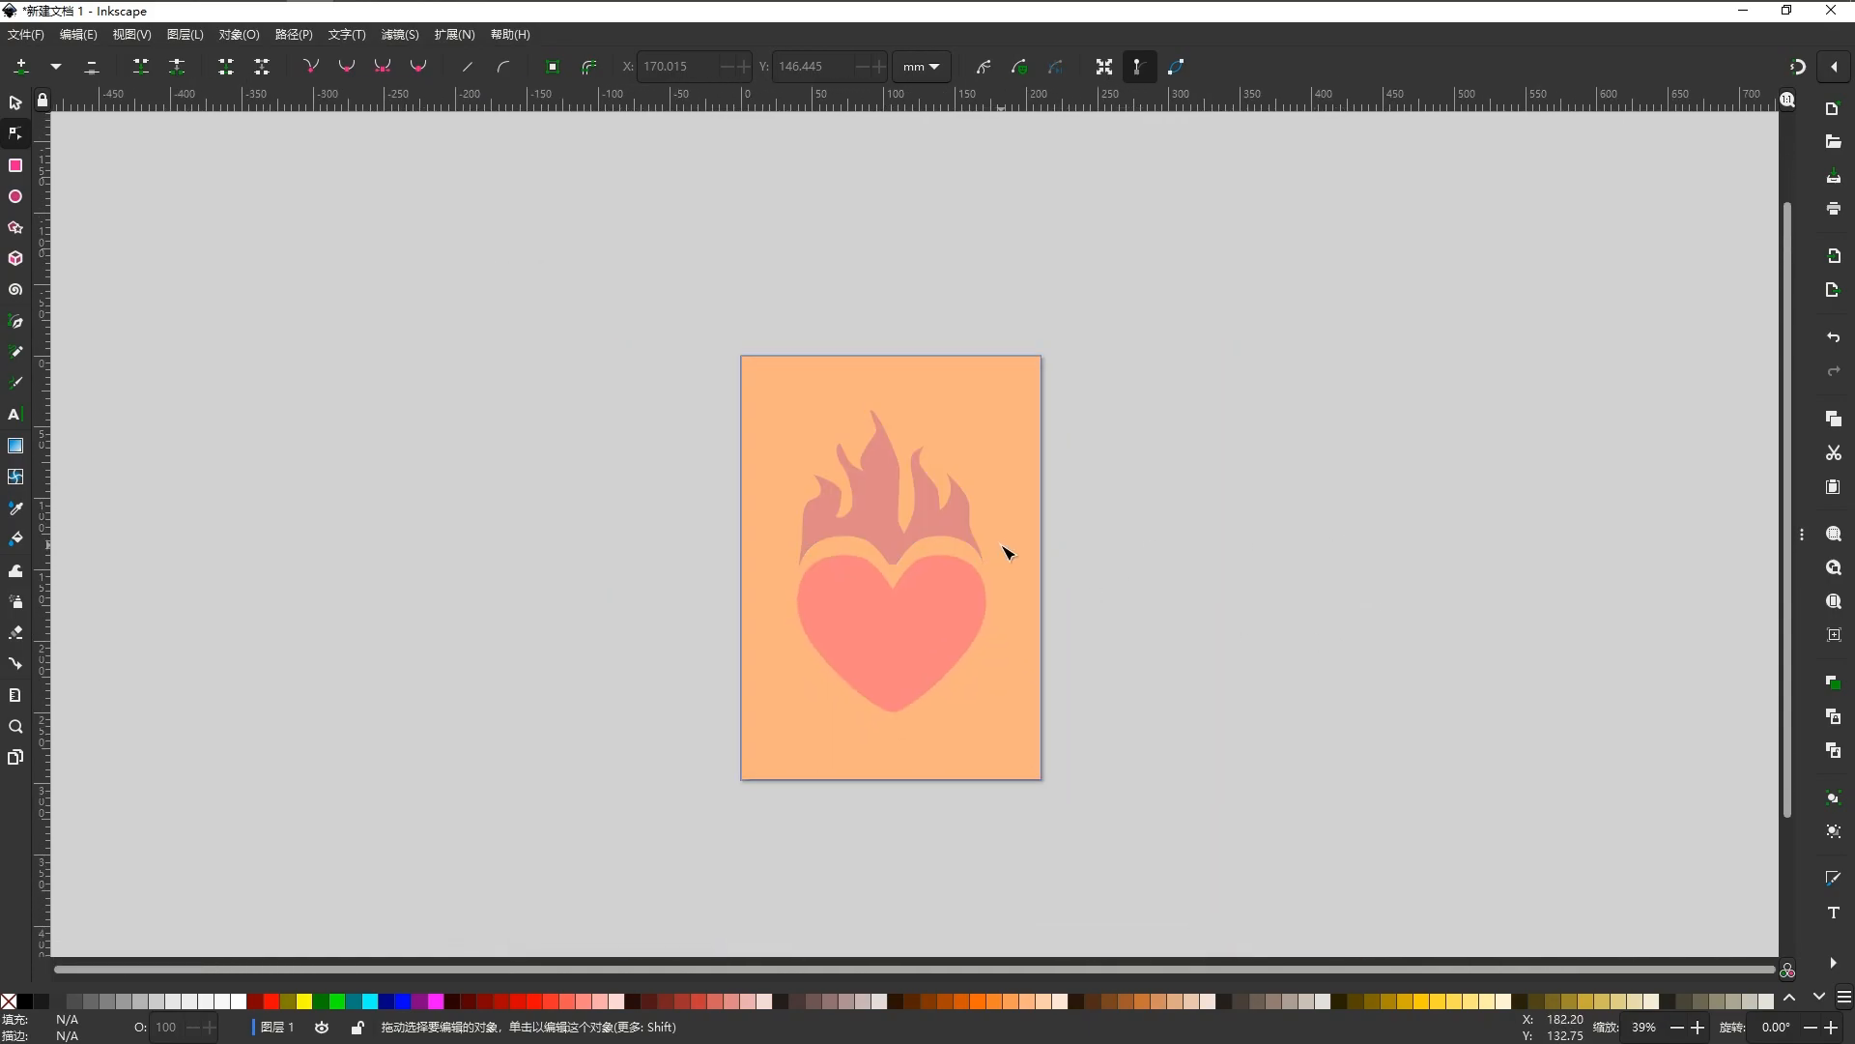
Push the two outer-edge nodes of the flame's rightmost tongue outwards, the upper one to about X 164.3, Y 103.3 mm, and make both auto-smooth.
scroll(1005, 552, "up", 3)
left_click(928, 522)
left_click_drag(923, 502, 1021, 518)
scroll(1176, 613, "down", 3)
scroll(1173, 613, "up", 2)
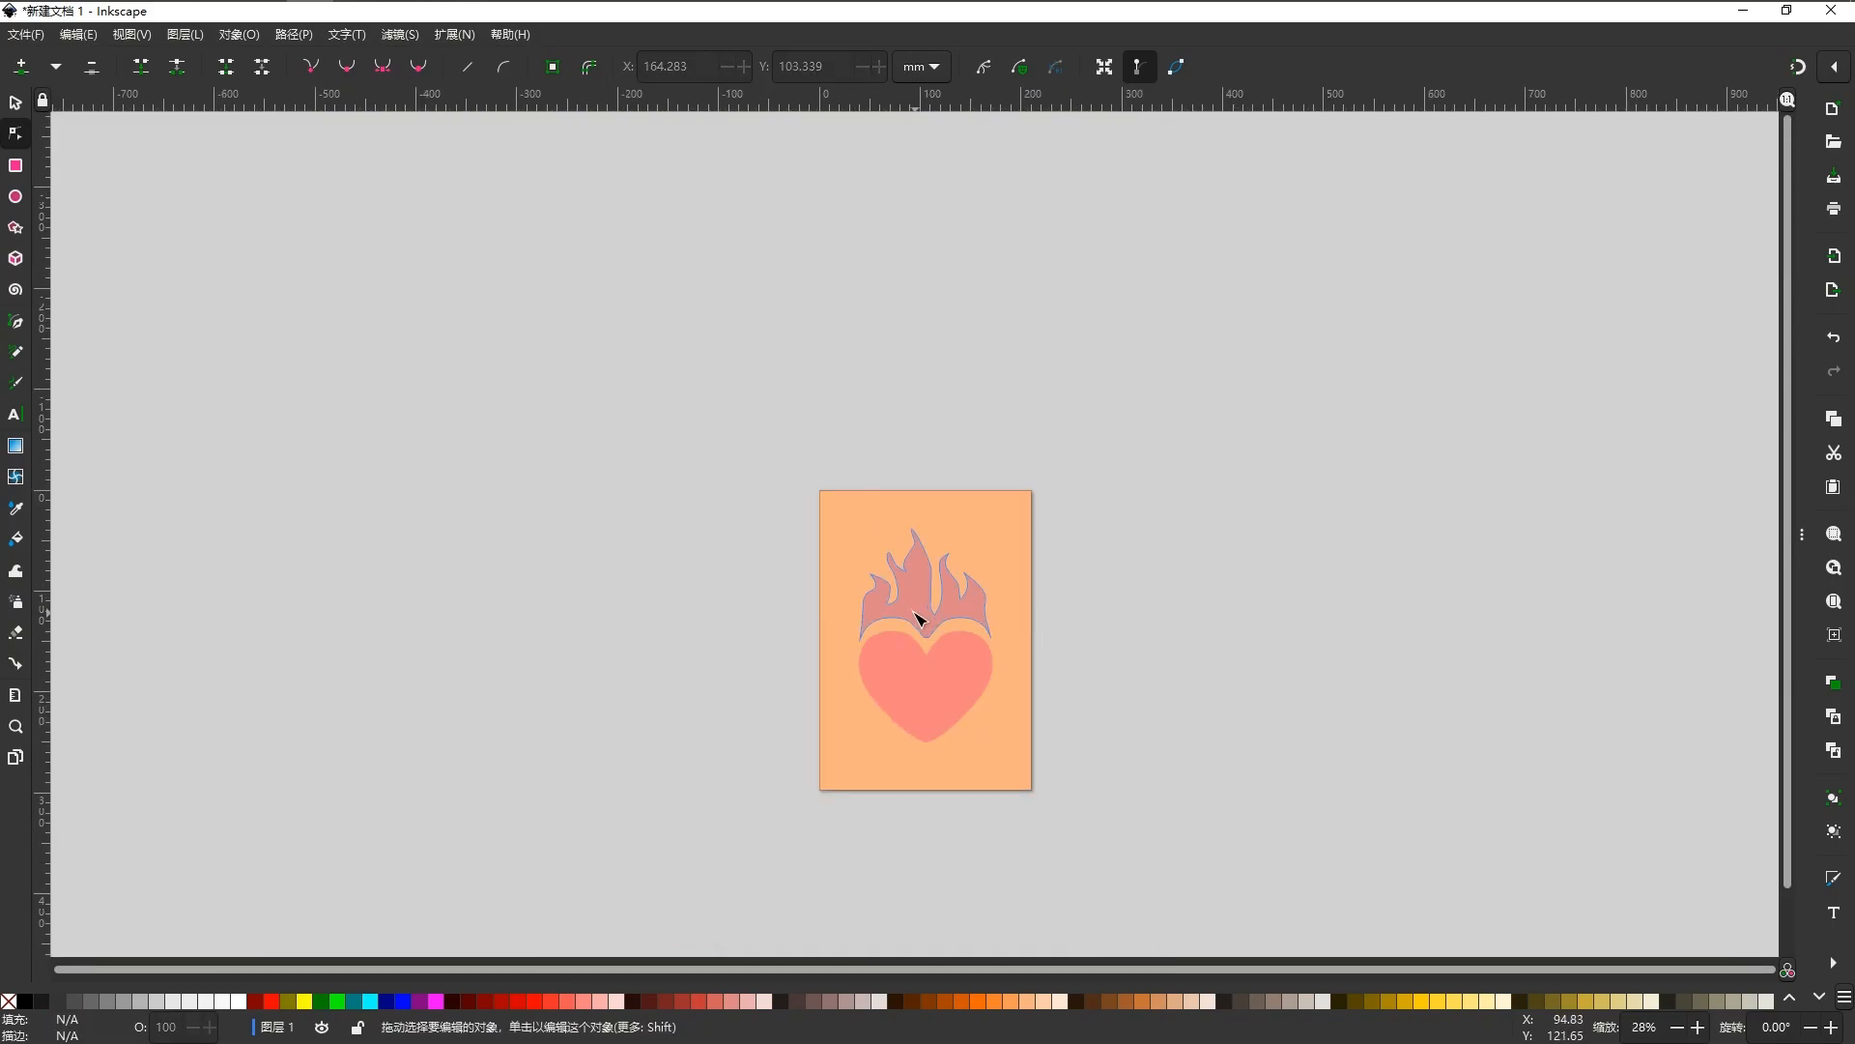
Change the type of the node at the bend on the inner edge of the flame's leftmost tongue.
scroll(893, 597, "up", 4)
left_click(873, 564)
left_click(876, 549)
left_click(882, 556, "ctrl")
left_click(882, 557, "ctrl")
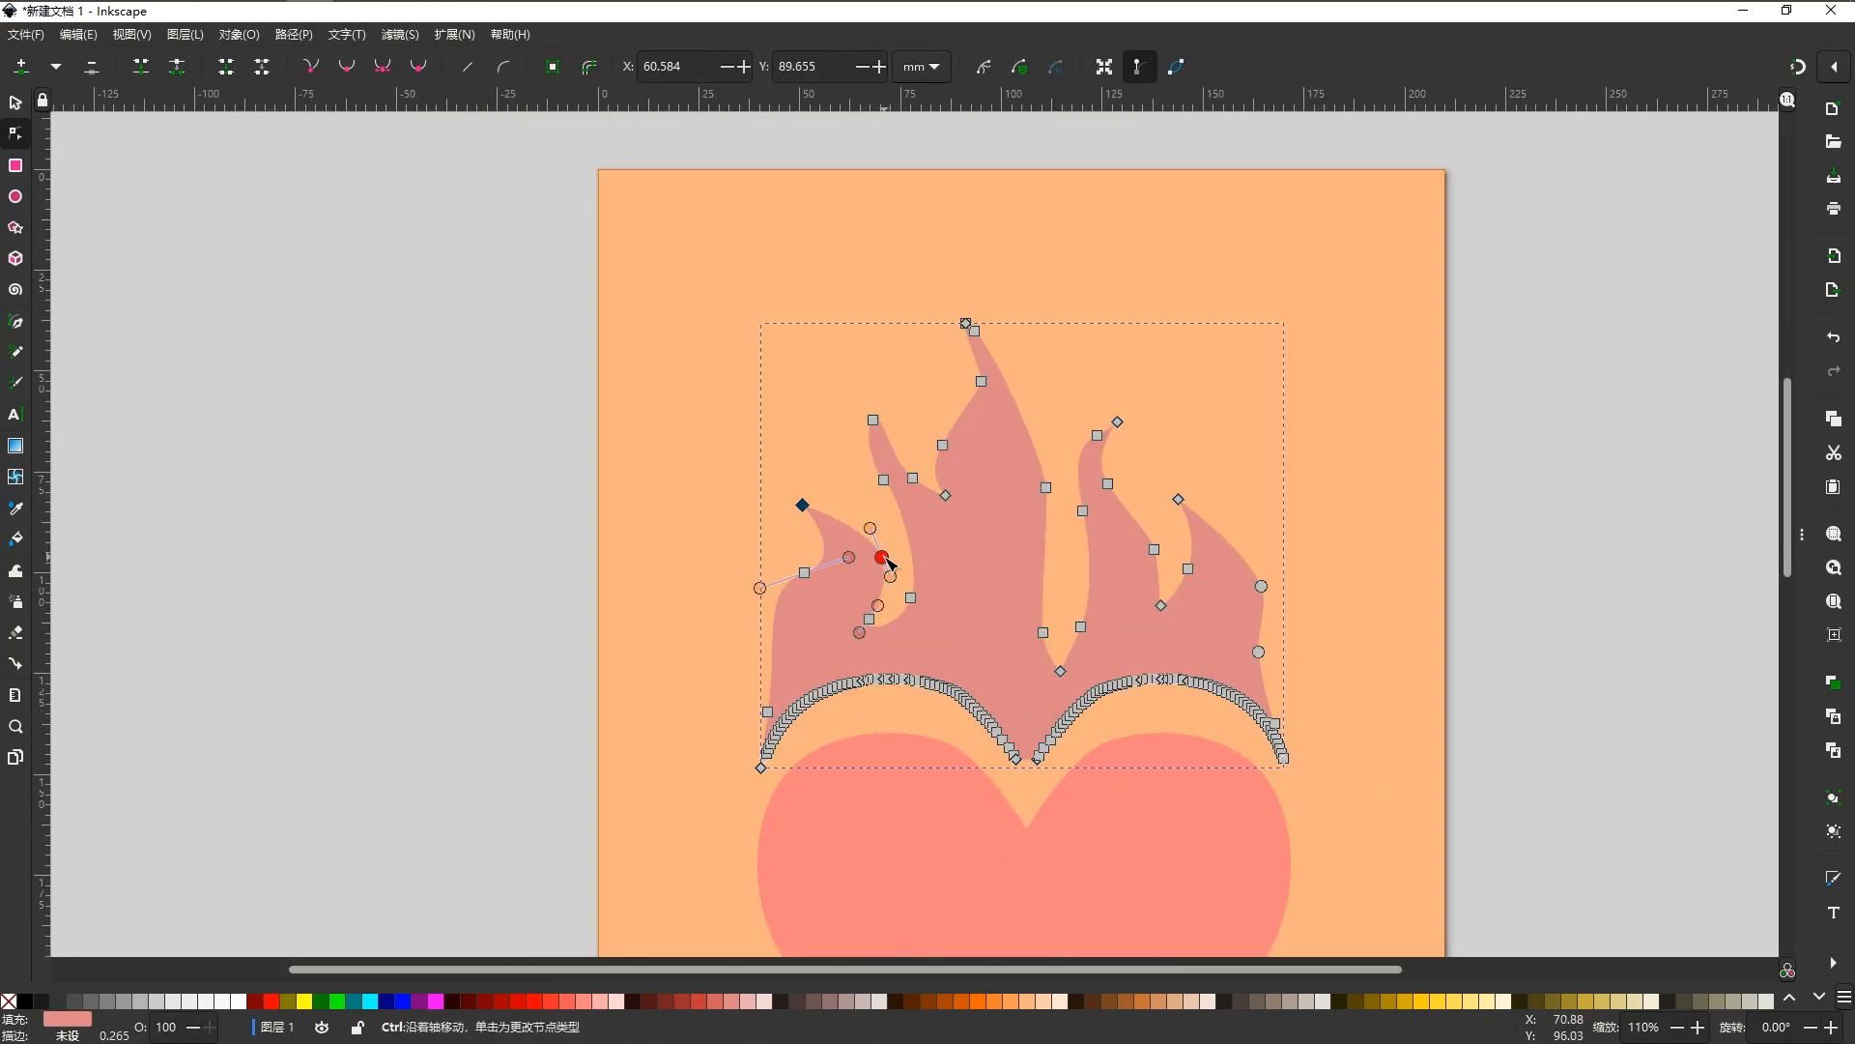
scroll(940, 548, "down", 3)
left_click(1275, 606)
left_click_drag(1274, 606, 1204, 660)
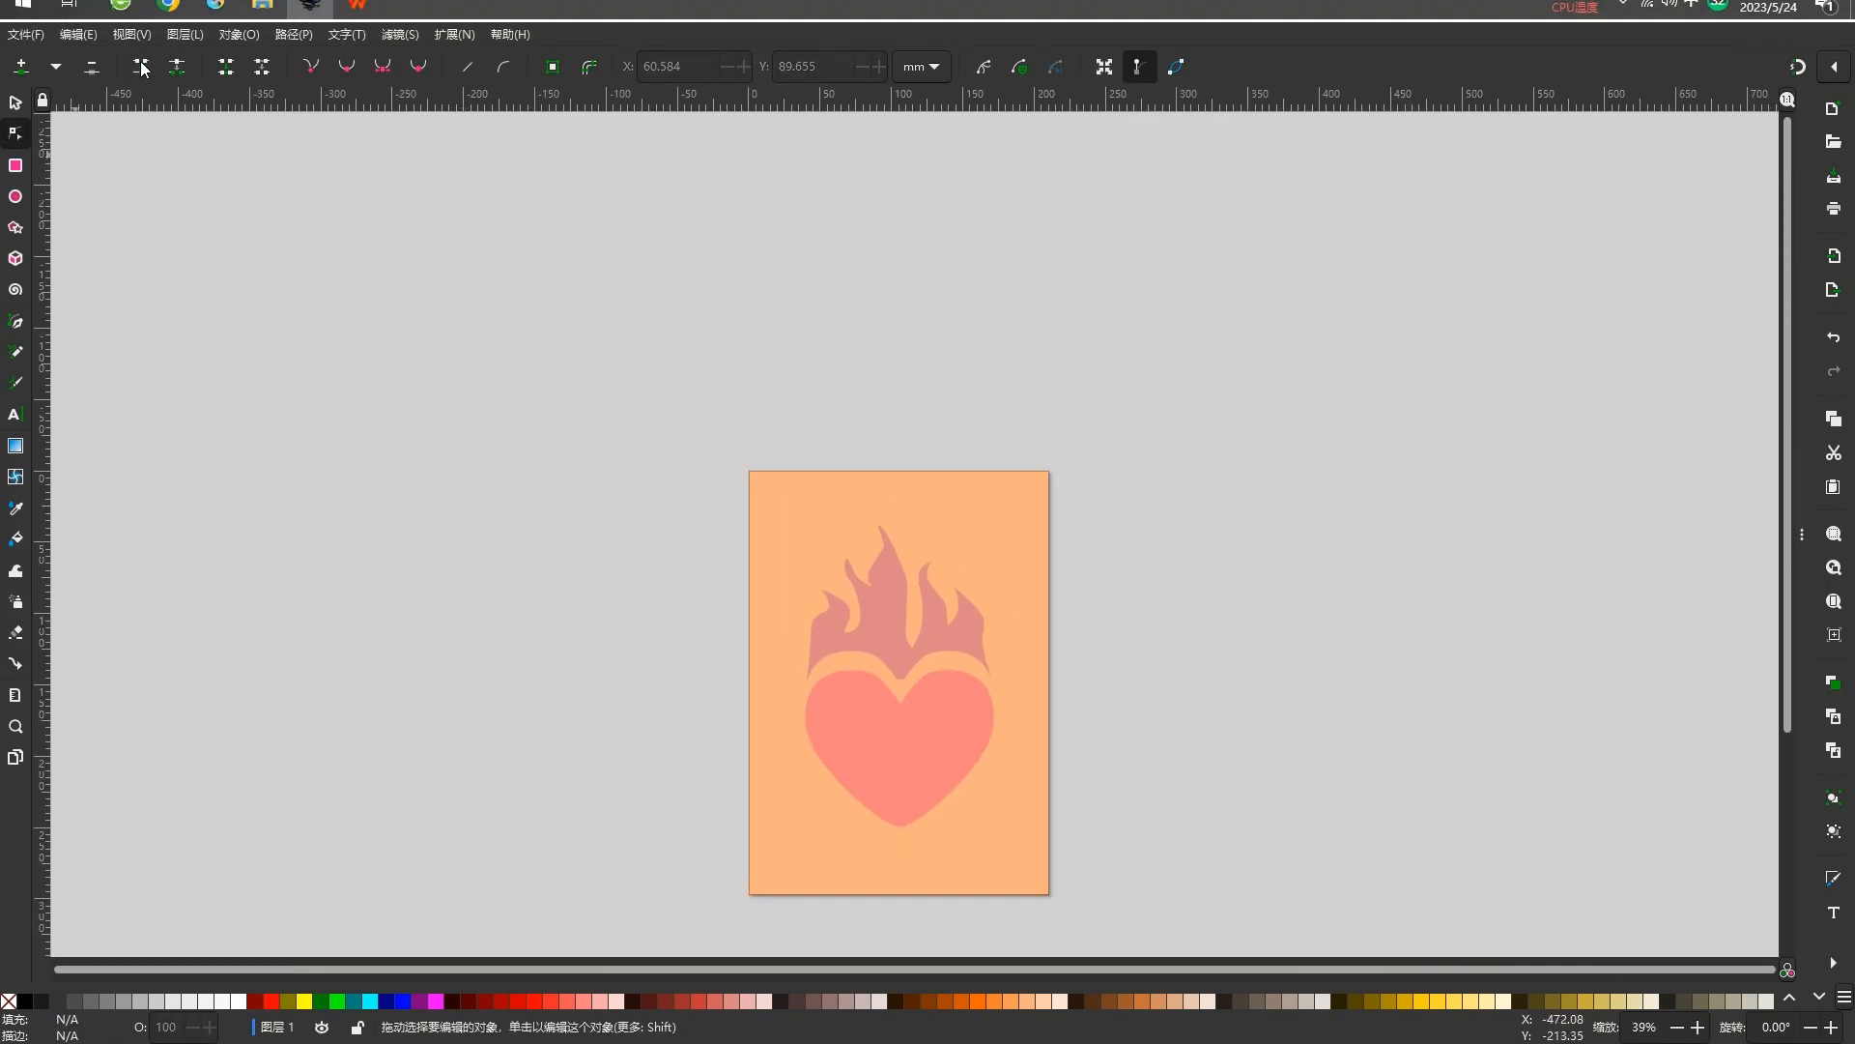
Try to add an extra node below the bend on the inner edge of the flame's leftmost tongue.
scroll(758, 597, "up", 2)
left_click_drag(818, 682, 705, 478)
scroll(701, 476, "down", 1)
left_click_drag(876, 519, 986, 533)
scroll(765, 404, "up", 2)
left_click(812, 426)
left_click(801, 426)
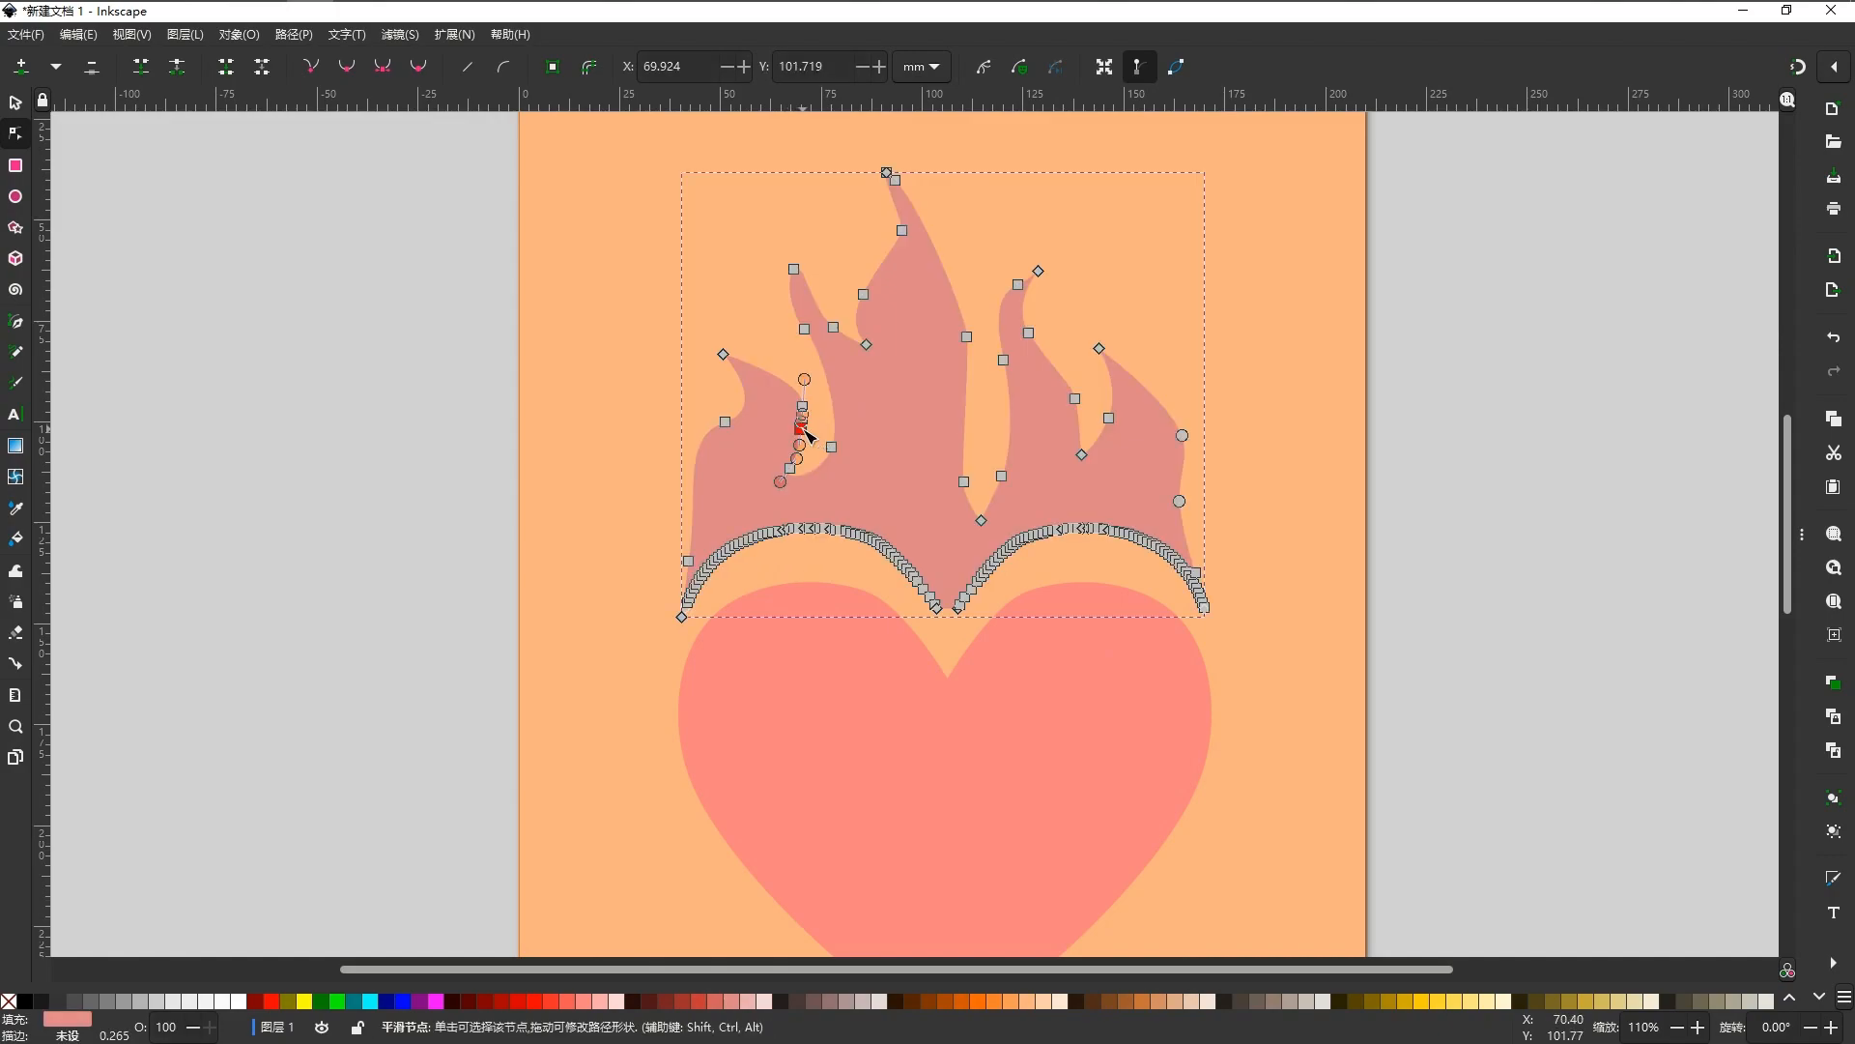
left_click(801, 425)
left_click(1570, 470)
left_click(802, 408)
left_click(801, 425)
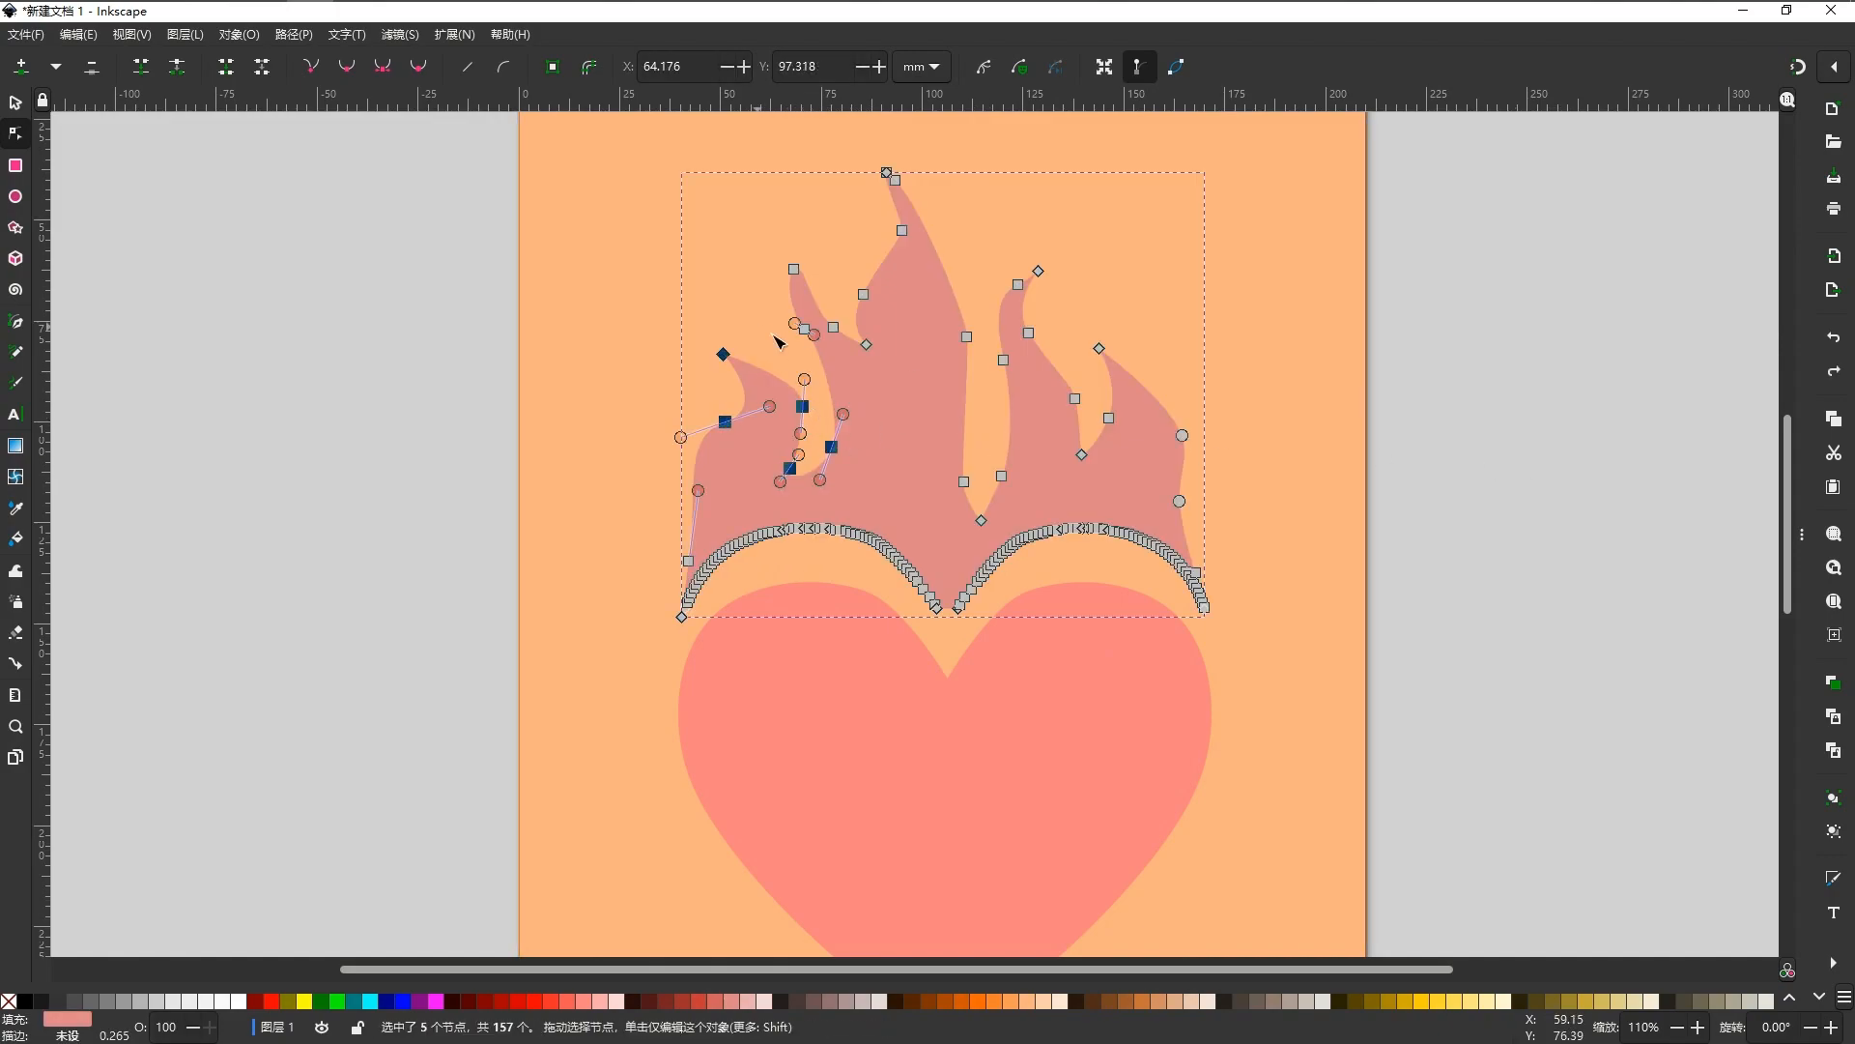
left_click(761, 330)
Smooth the bend on the inner edge of the flame's leftmost tongue.
scroll(812, 381, "down", 1)
scroll(804, 395, "up", 4)
left_click(813, 389)
left_click_drag(813, 390, 1057, 500)
scroll(721, 445, "down", 6)
left_click(1169, 462)
scroll(999, 453, "up", 1)
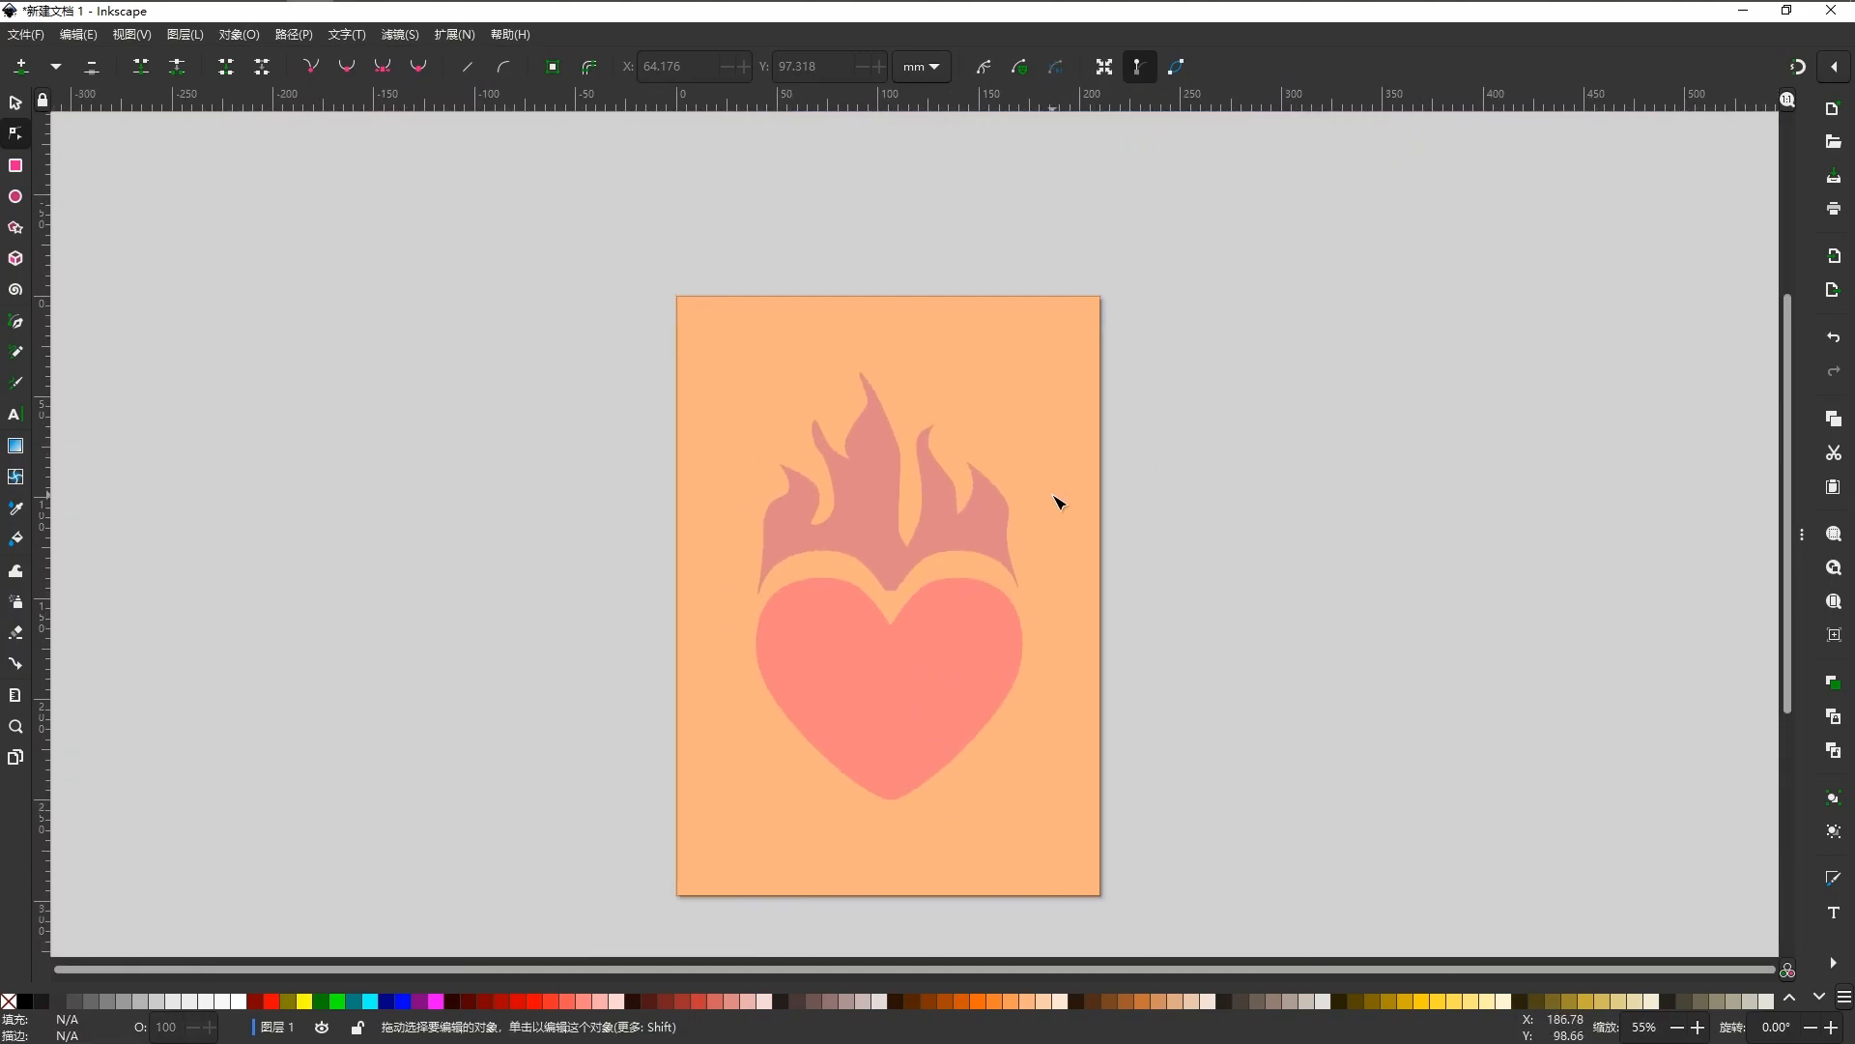
scroll(998, 518, "down", 2)
left_click_drag(1172, 569, 1046, 622)
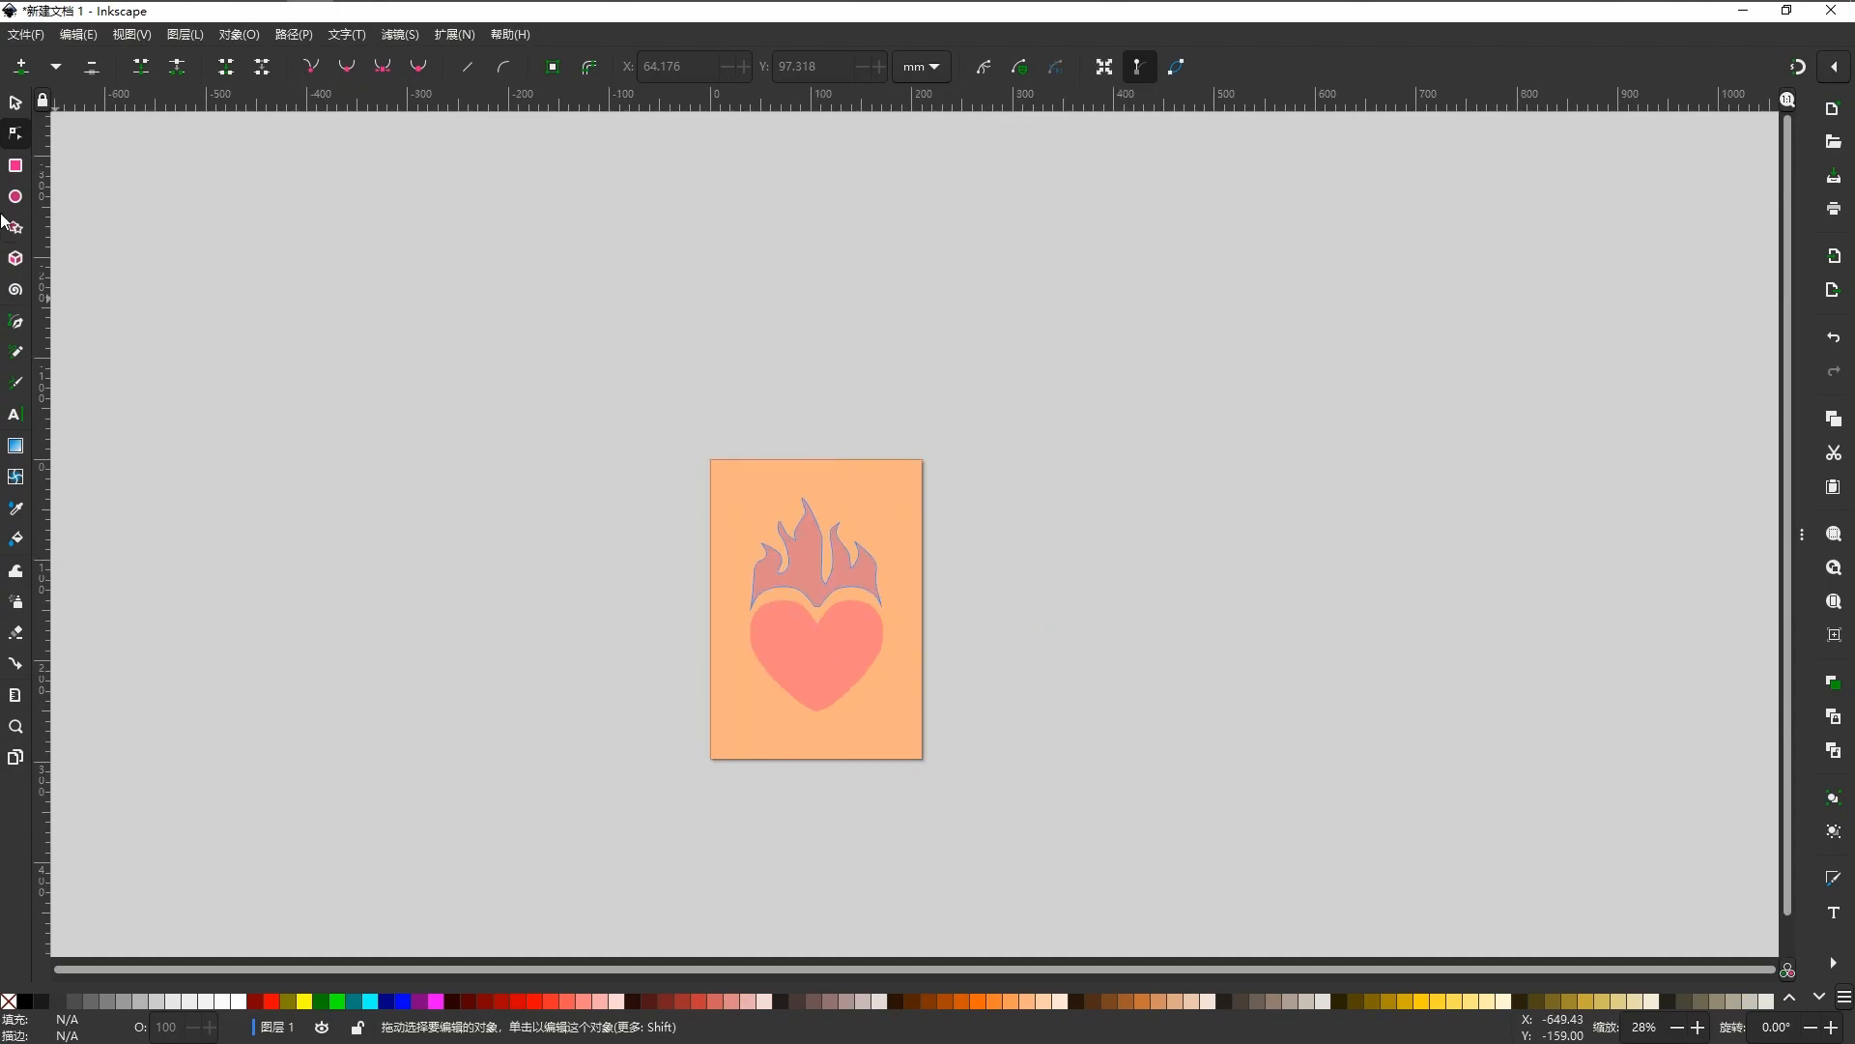
Stretch the flame vertically upwards so it stands taller above the heart, keeping its base in place.
left_click(15, 103)
left_click(822, 512)
left_click_drag(816, 491, 827, 471)
left_click(1032, 565)
left_click_drag(702, 539, 725, 498)
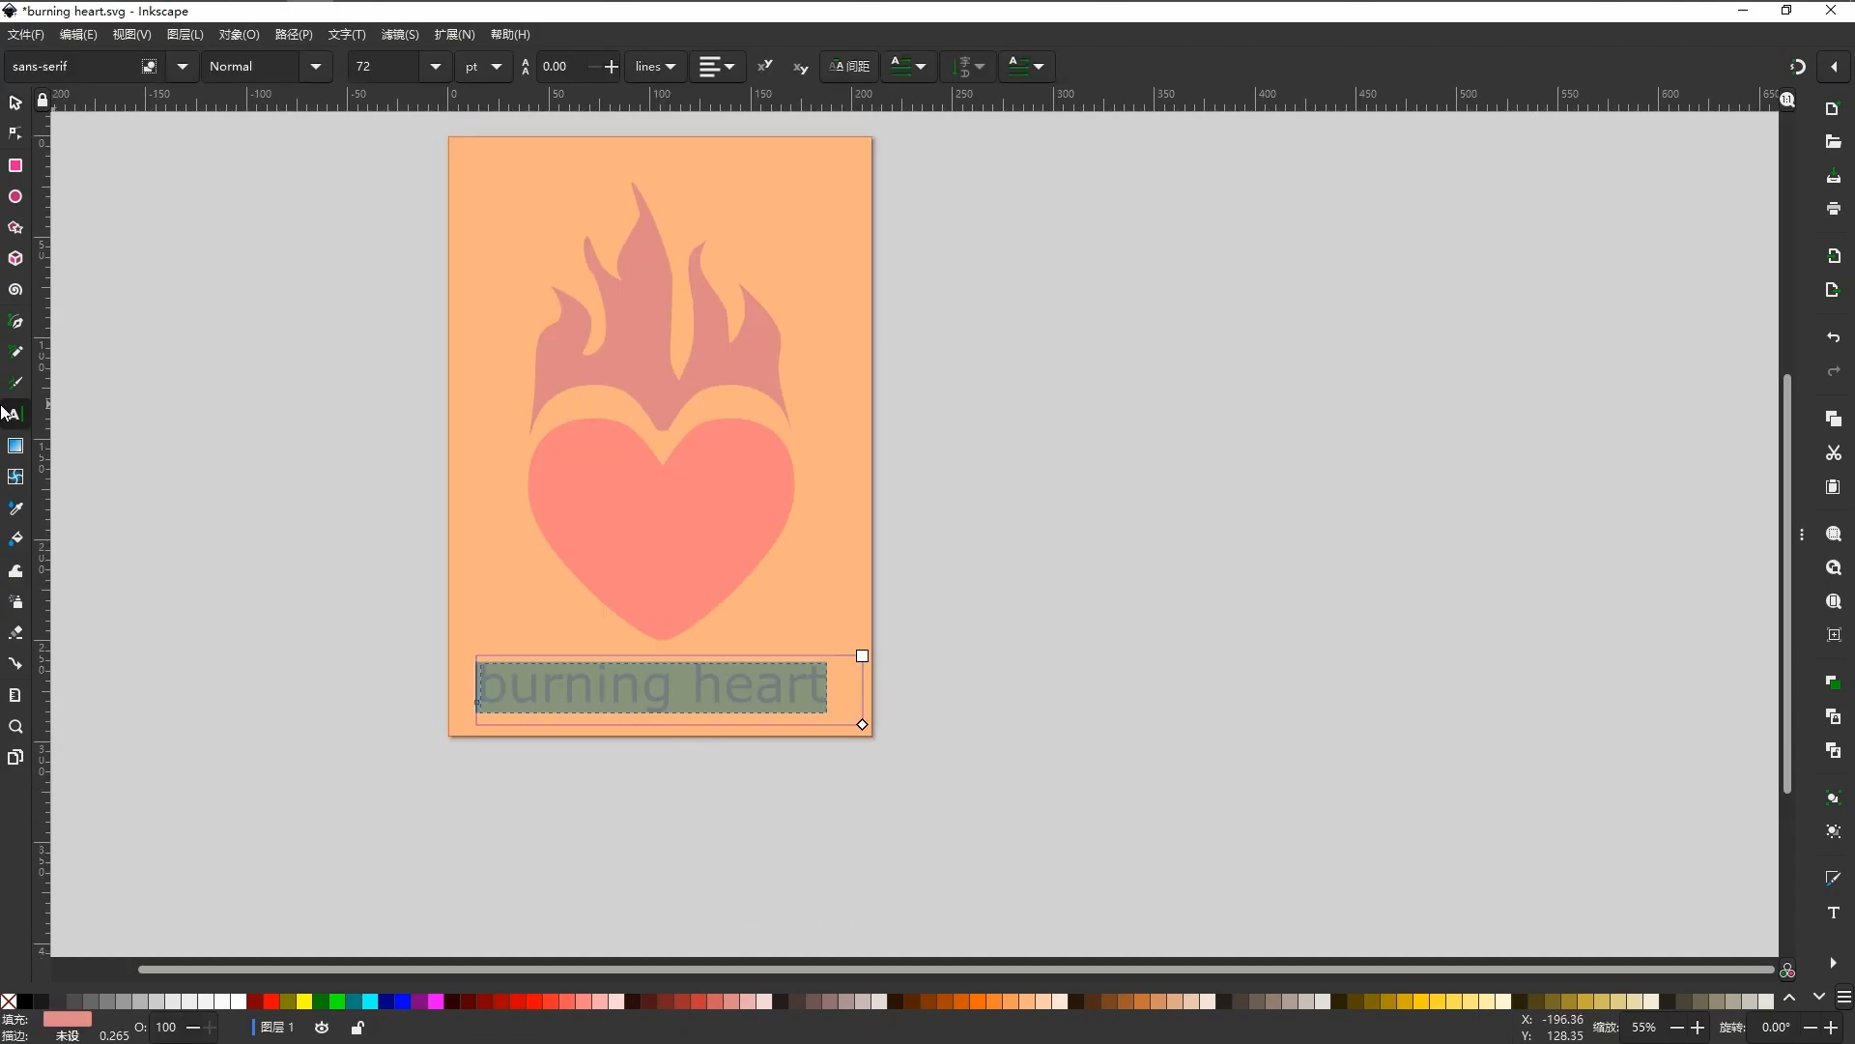
Fill the "burning heart" text below the heart with white.
scroll(831, 784, "down", 2, "ctrl")
left_click(15, 103)
scroll(823, 758, "up", 2, "ctrl")
left_click(586, 758)
left_click(237, 1001)
left_click(948, 795)
Move the "burning heart" text about 2.9 mm horizontally to centre it under the heart.
left_click(725, 755)
left_click_drag(725, 753, 733, 758)
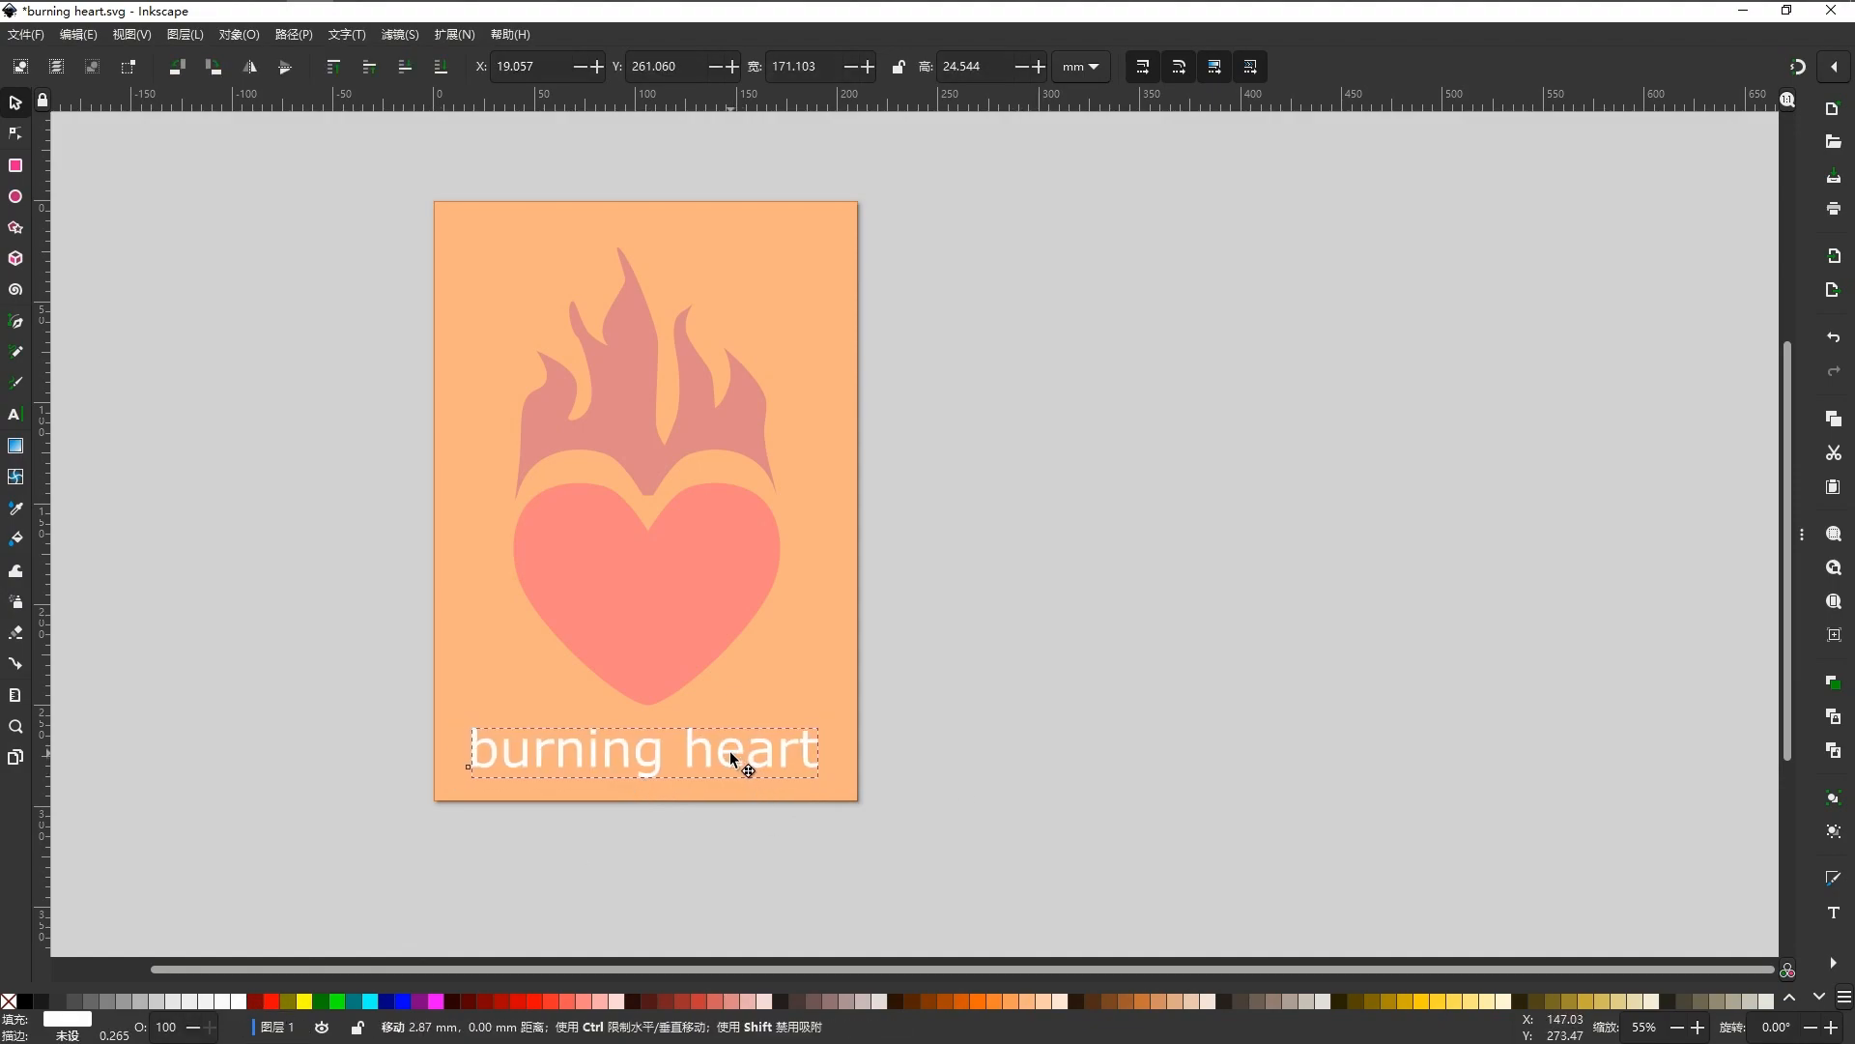
left_click(1035, 401)
scroll(1068, 513, "down", 1, "ctrl")
scroll(1068, 513, "up", 1, "ctrl")
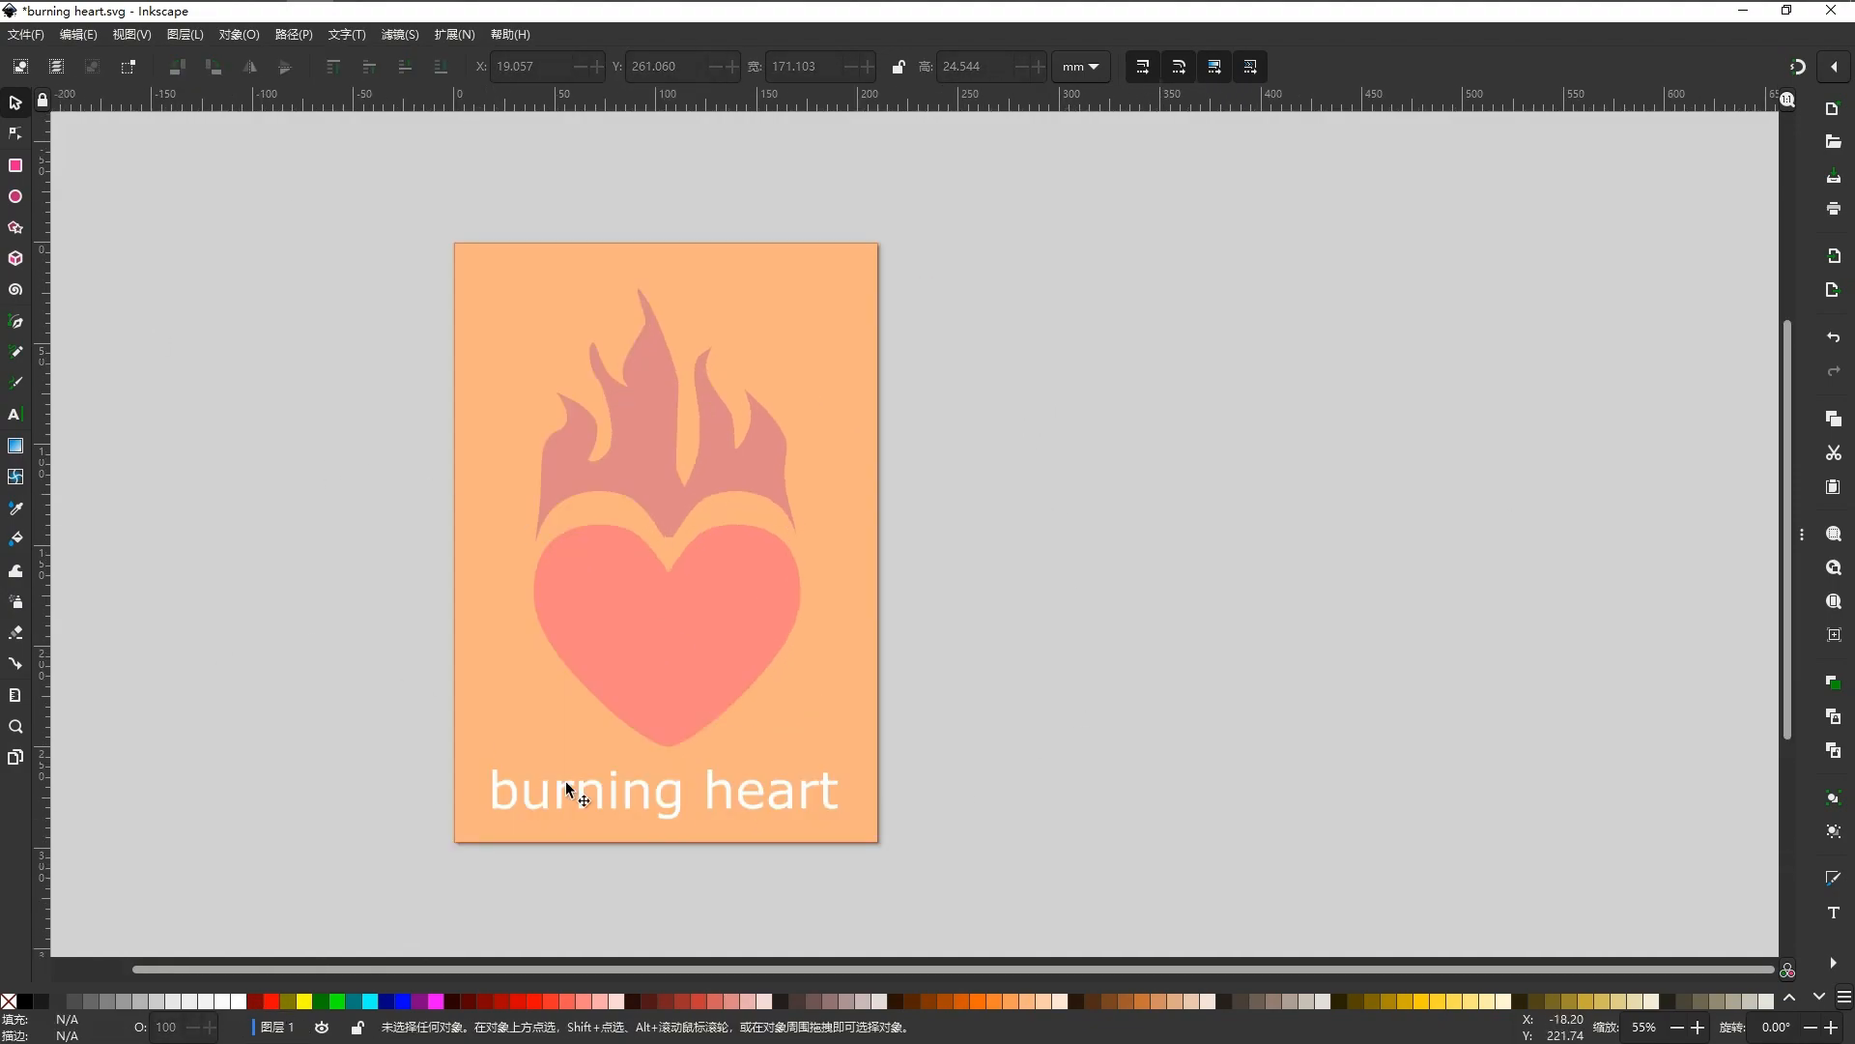
Select the whole "burning heart" text and apply the Bold Italic style to it.
left_click(606, 815)
double_click(533, 797)
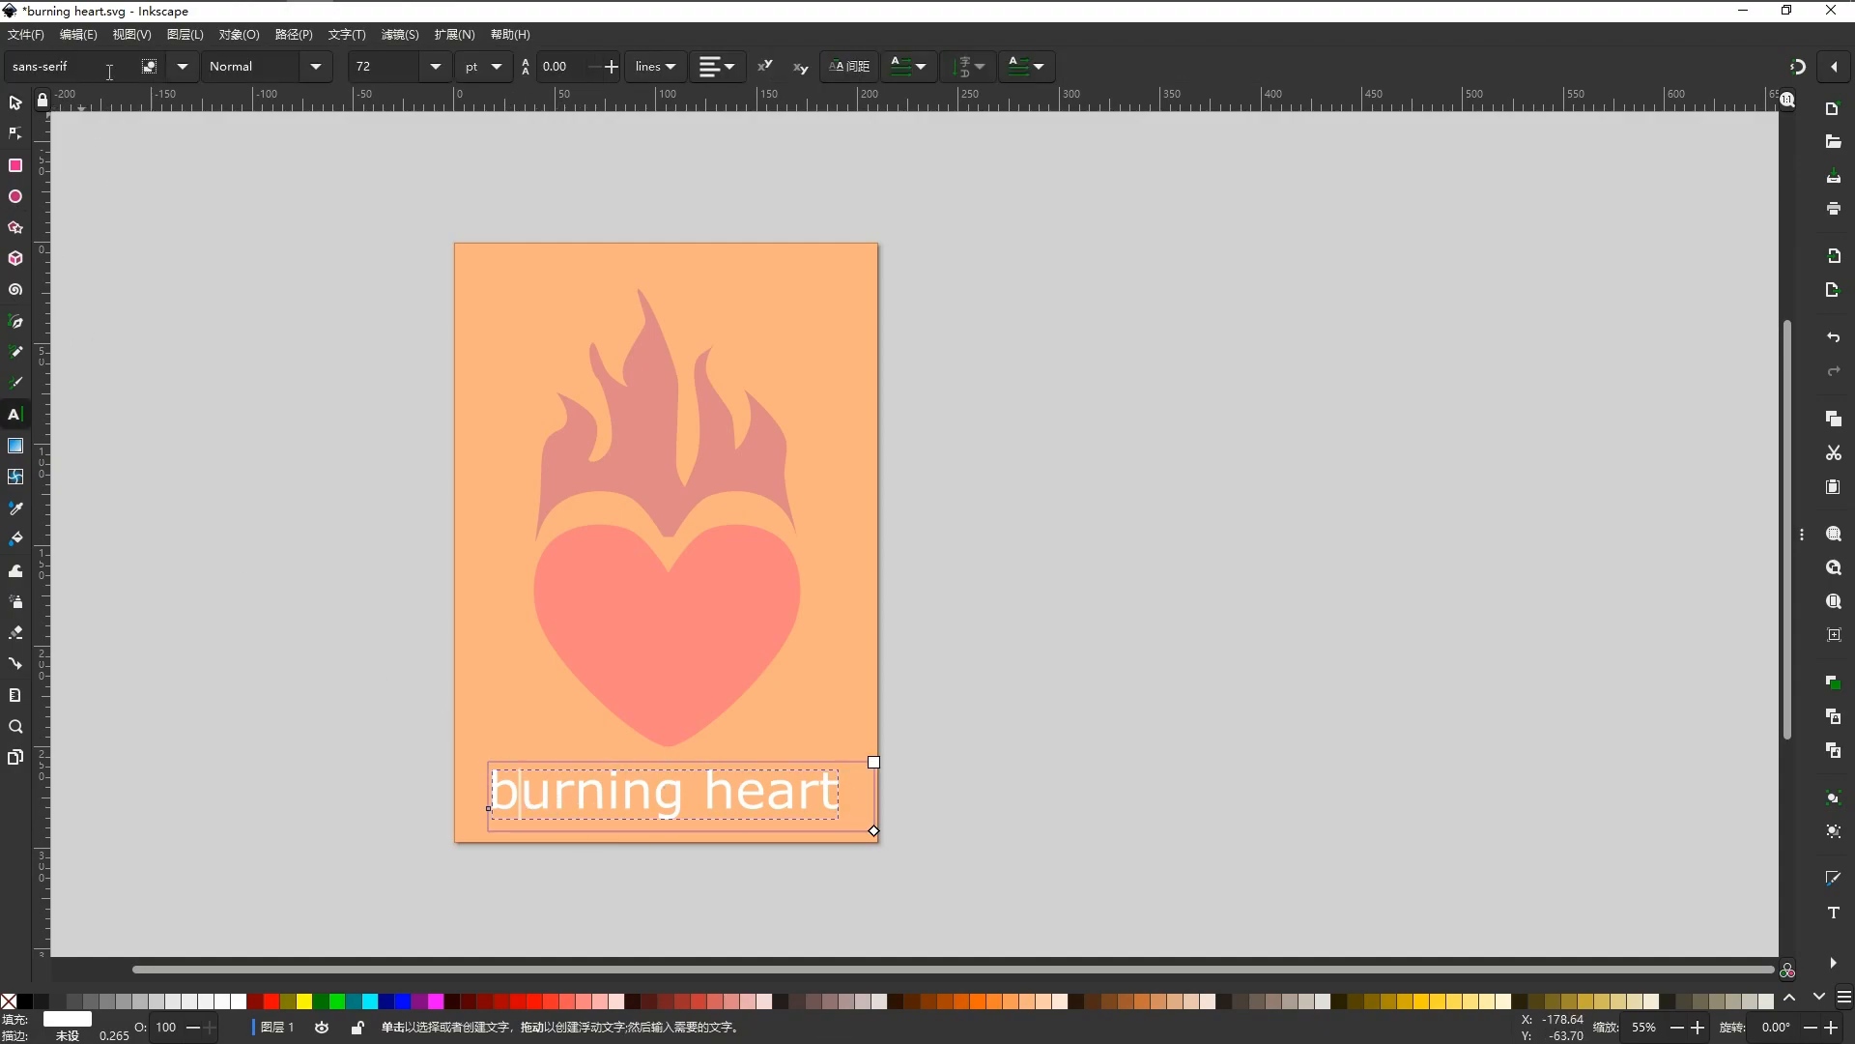
left_click_drag(846, 794, 499, 808)
left_click(316, 67)
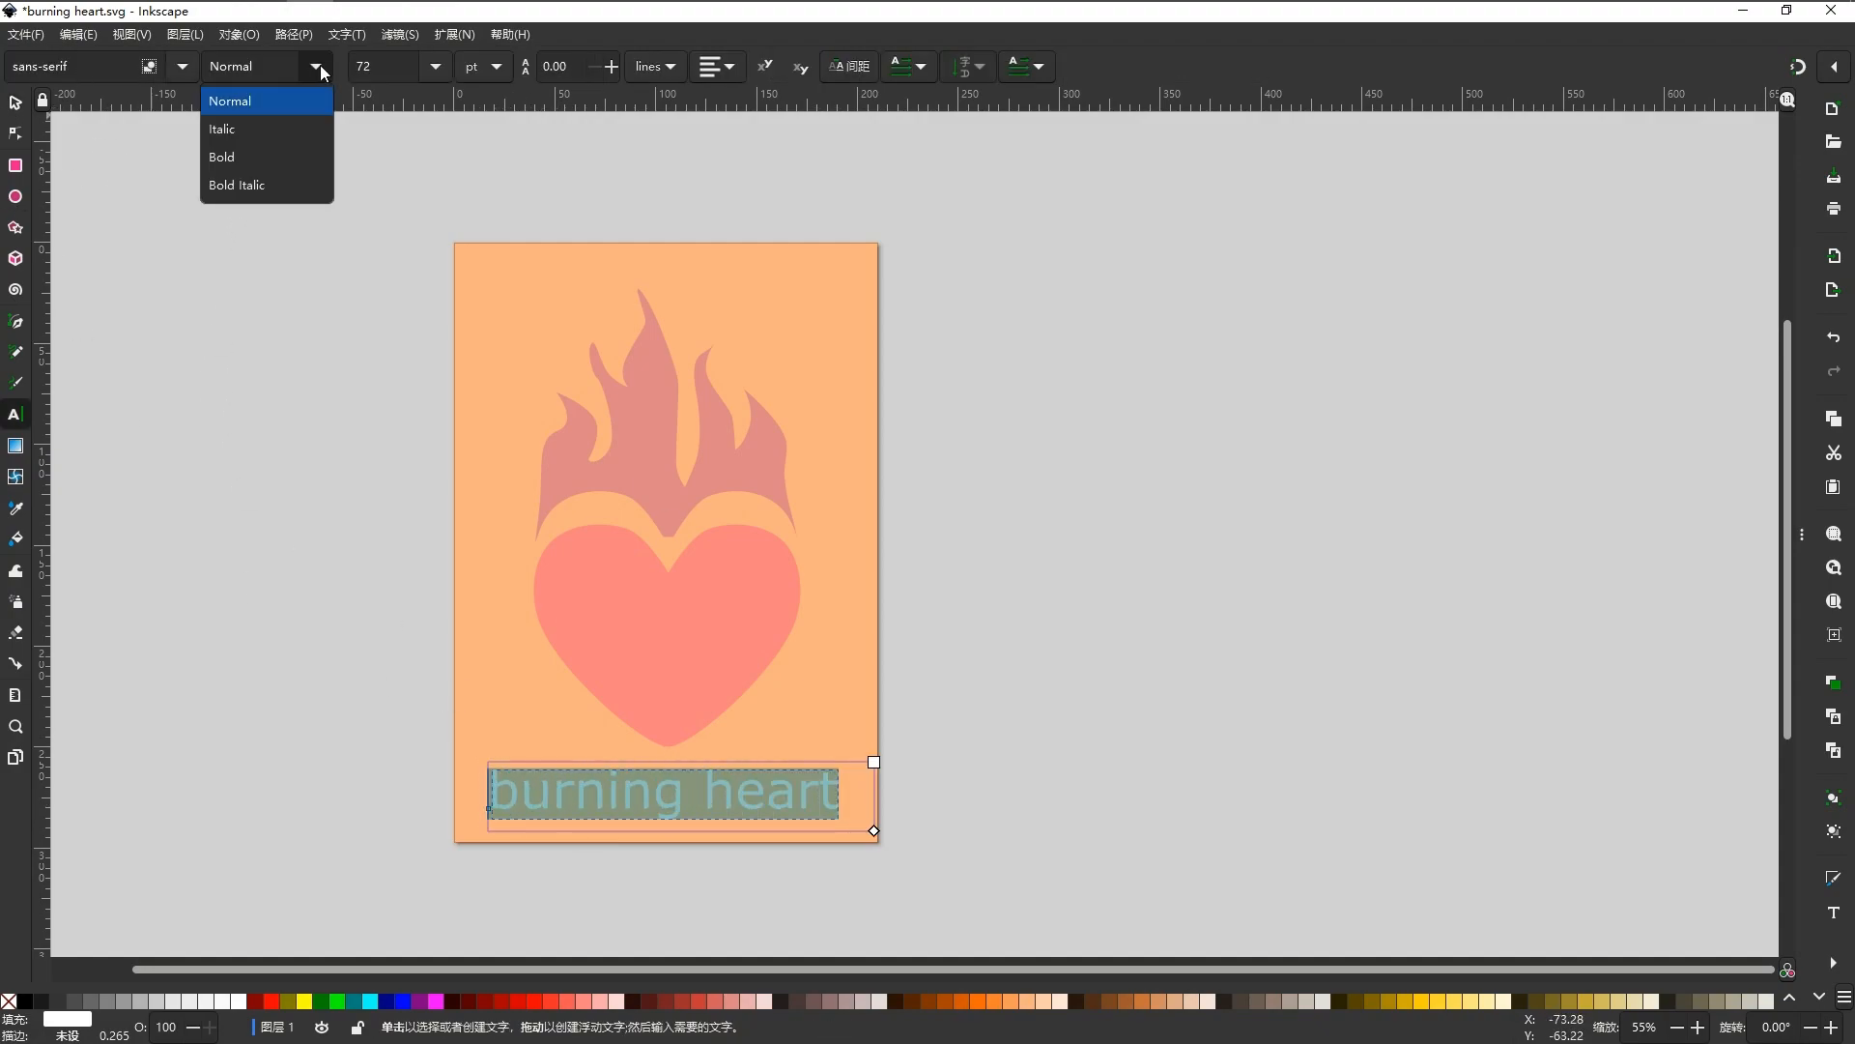
left_click(377, 191)
left_click(347, 34)
left_click(387, 51)
left_click(1752, 280)
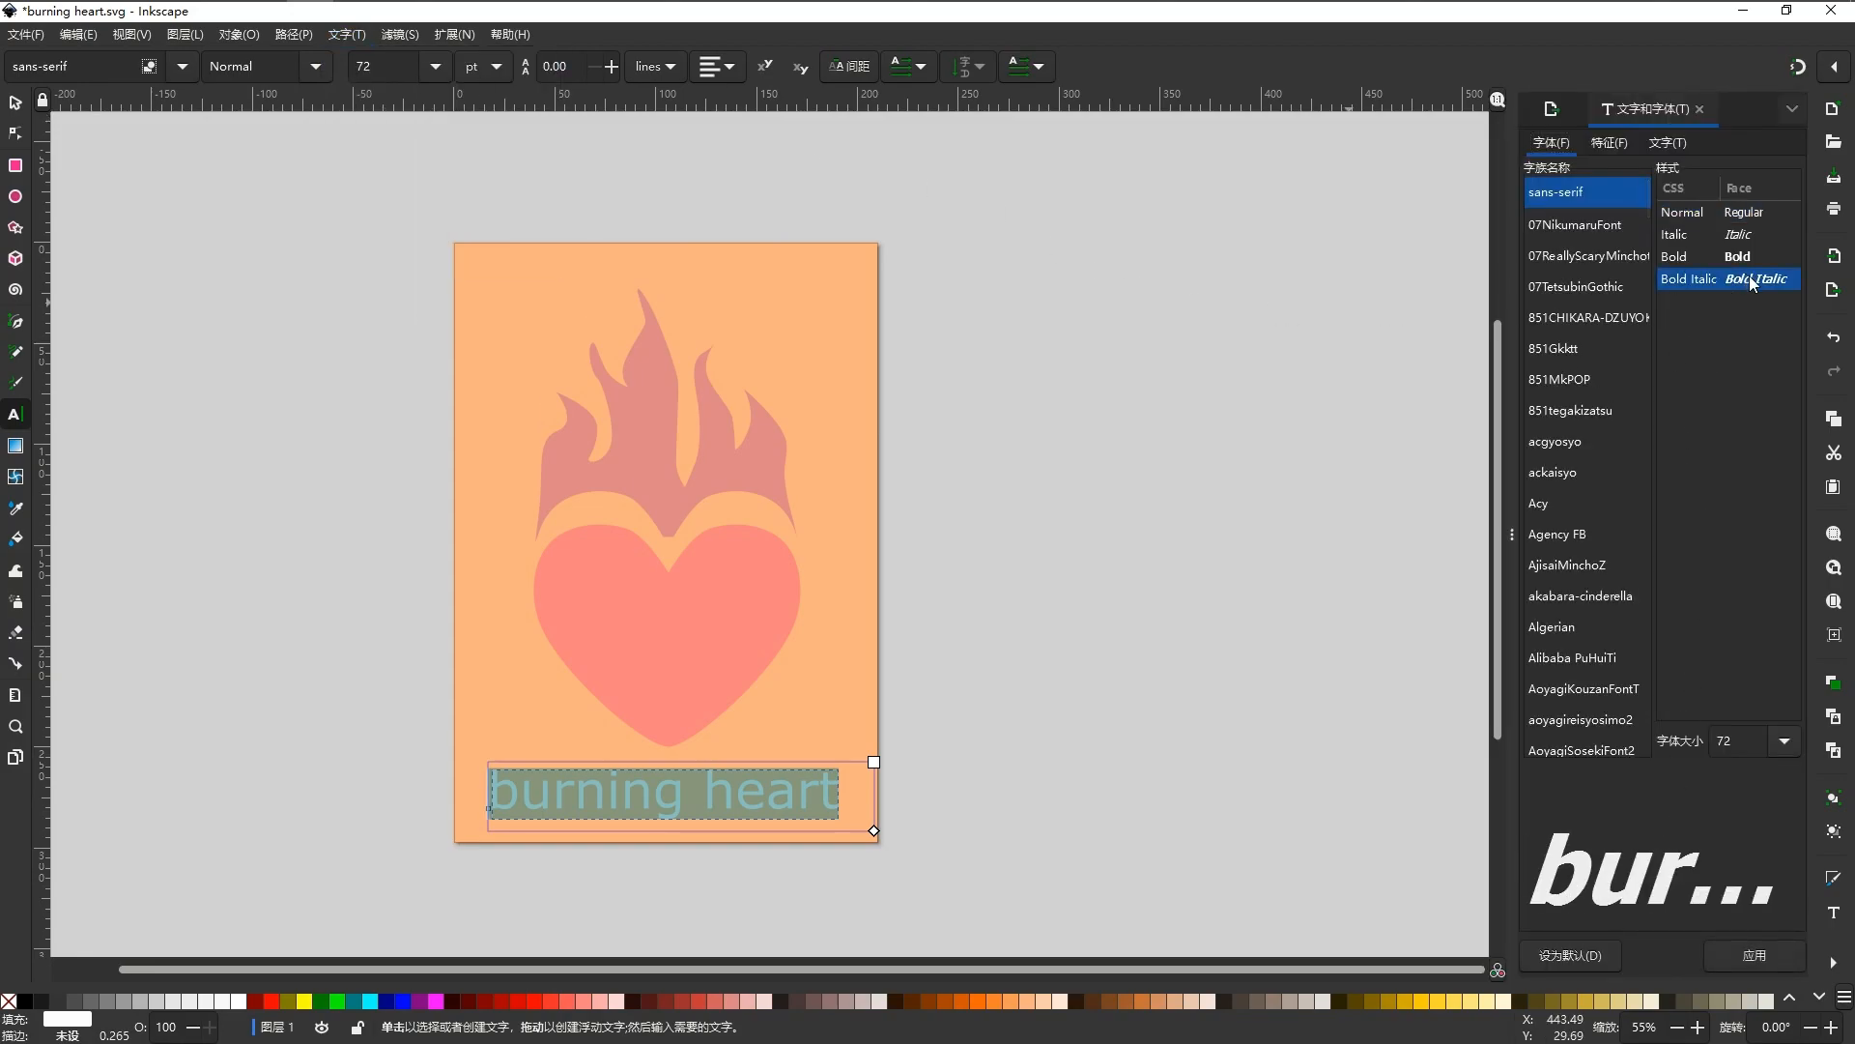
left_click(1769, 957)
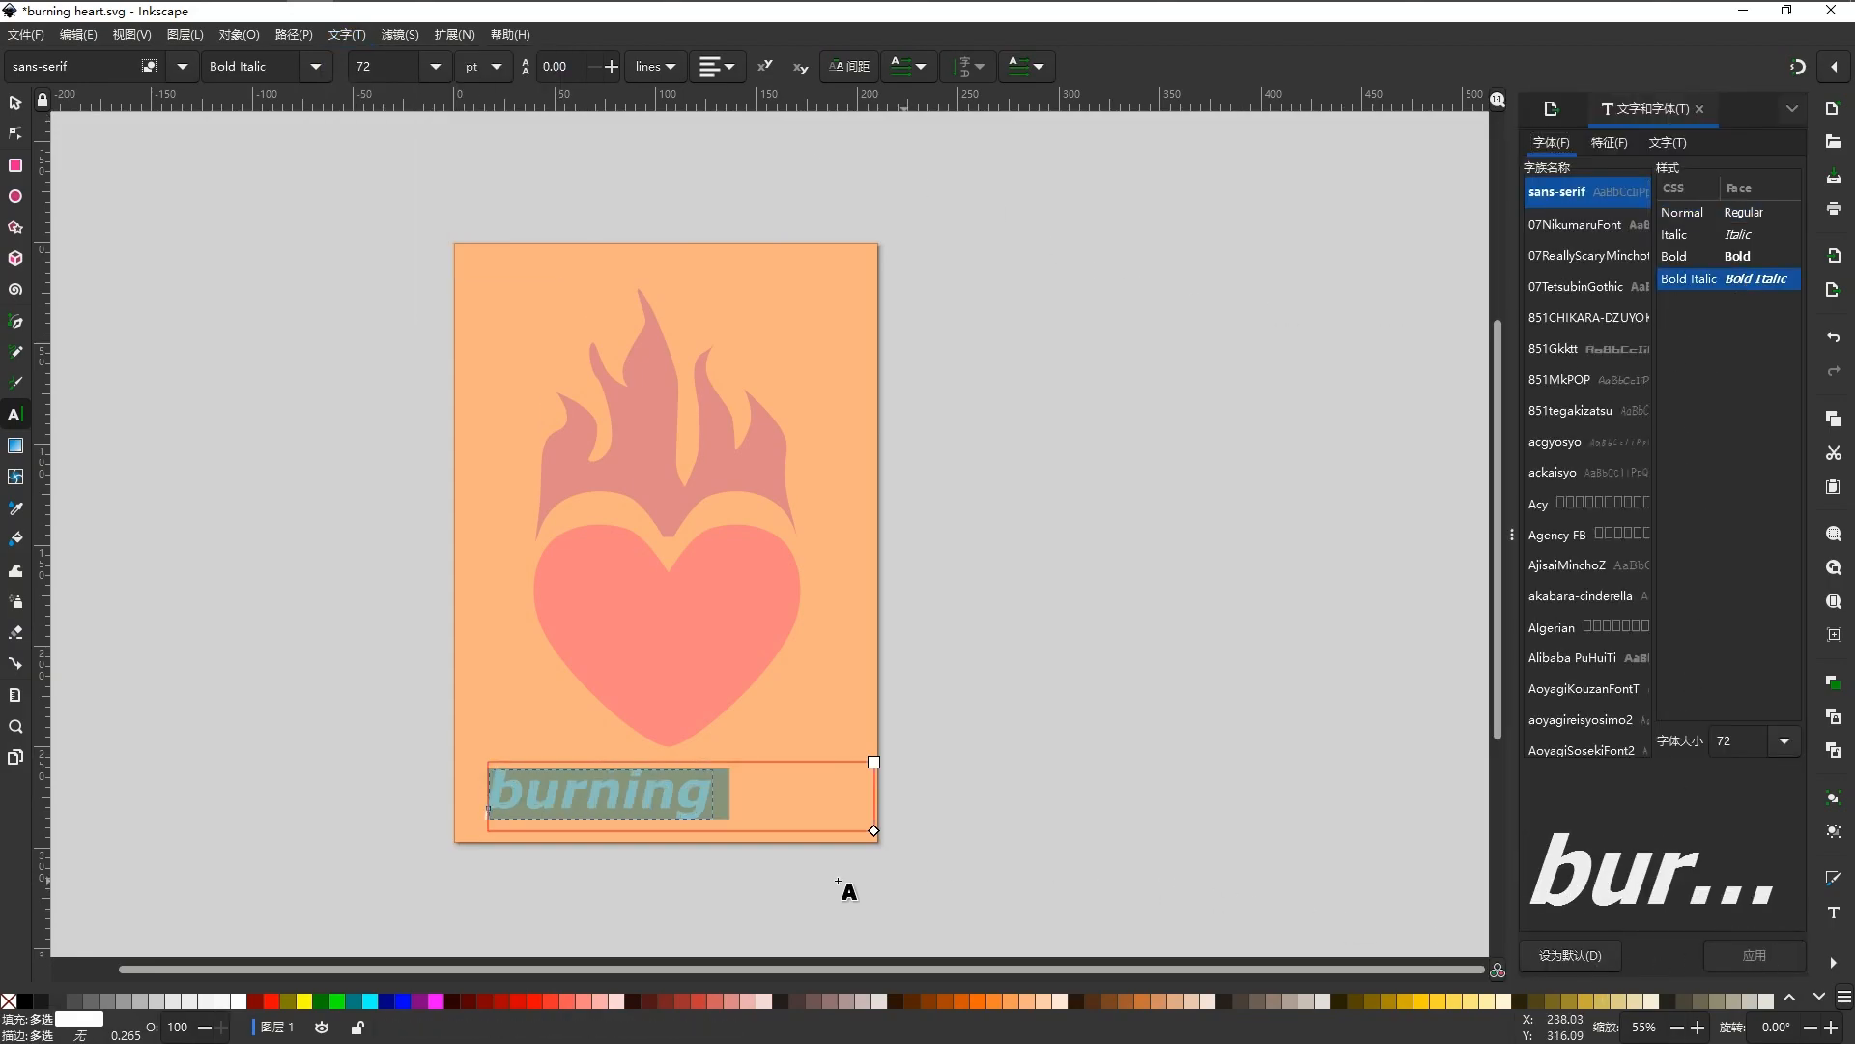
left_click(831, 895)
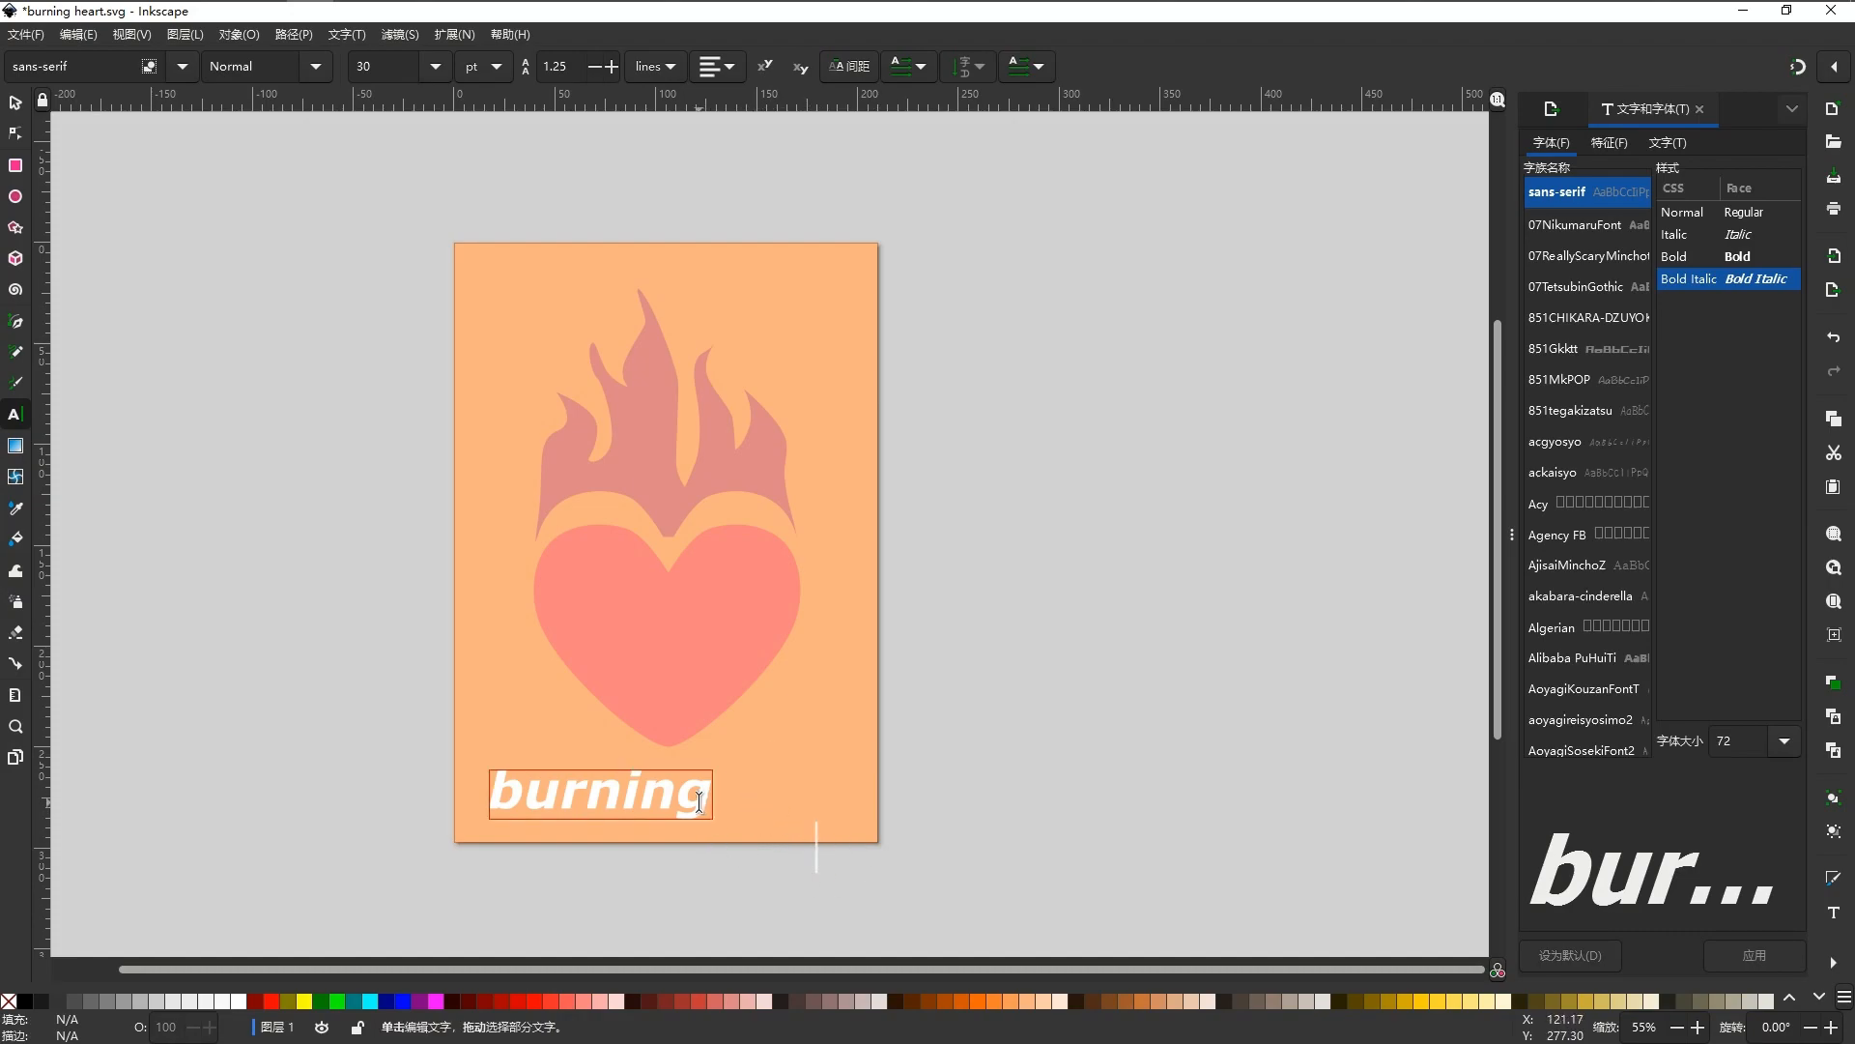
left_click(759, 811)
type("heart")
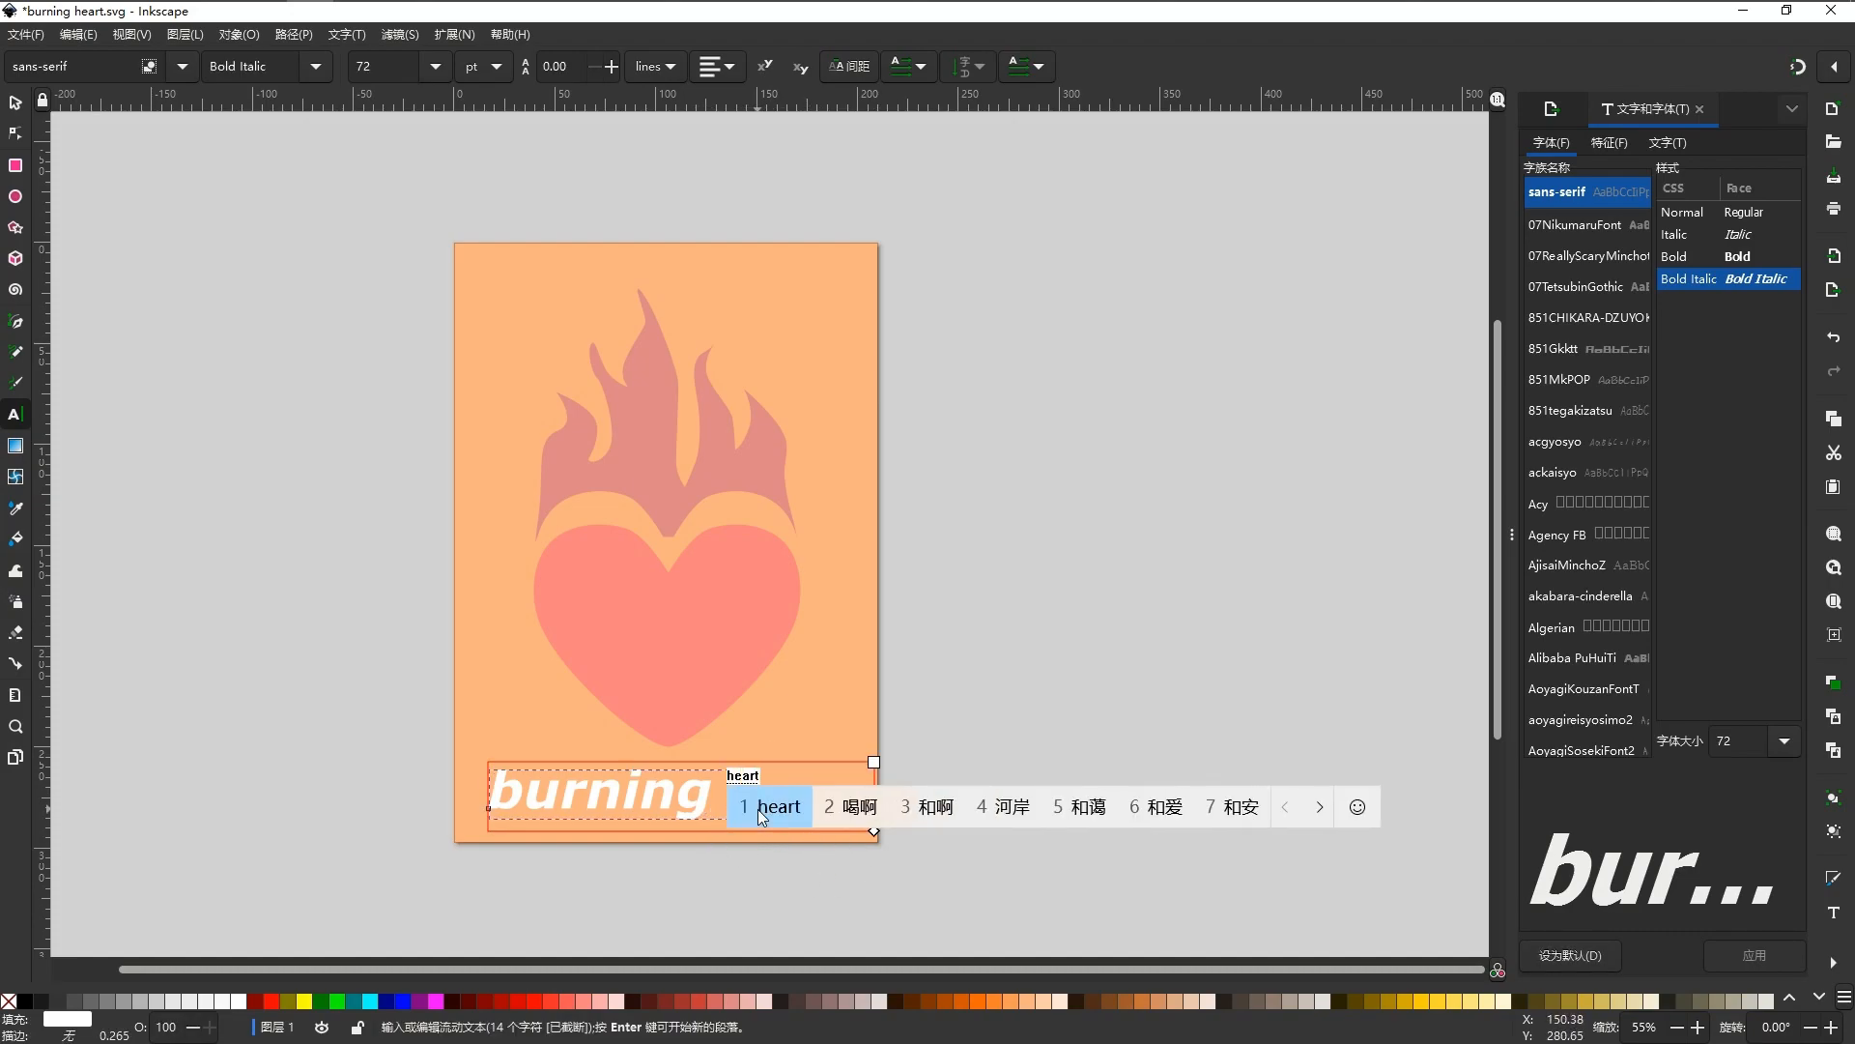
key("Escape")
Narrow the caption's text frame slightly and move the text about 12.45 mm left and 2.39 mm up.
mouse_move(868, 828)
left_mouse_down()
mouse_move(846, 821)
mouse_move(867, 828)
left_mouse_up()
mouse_move(867, 761)
left_mouse_down()
mouse_move(821, 773)
mouse_move(862, 763)
left_mouse_up()
left_click(510, 766)
left_click(529, 794)
left_click(15, 103)
left_click_drag(679, 803, 652, 797)
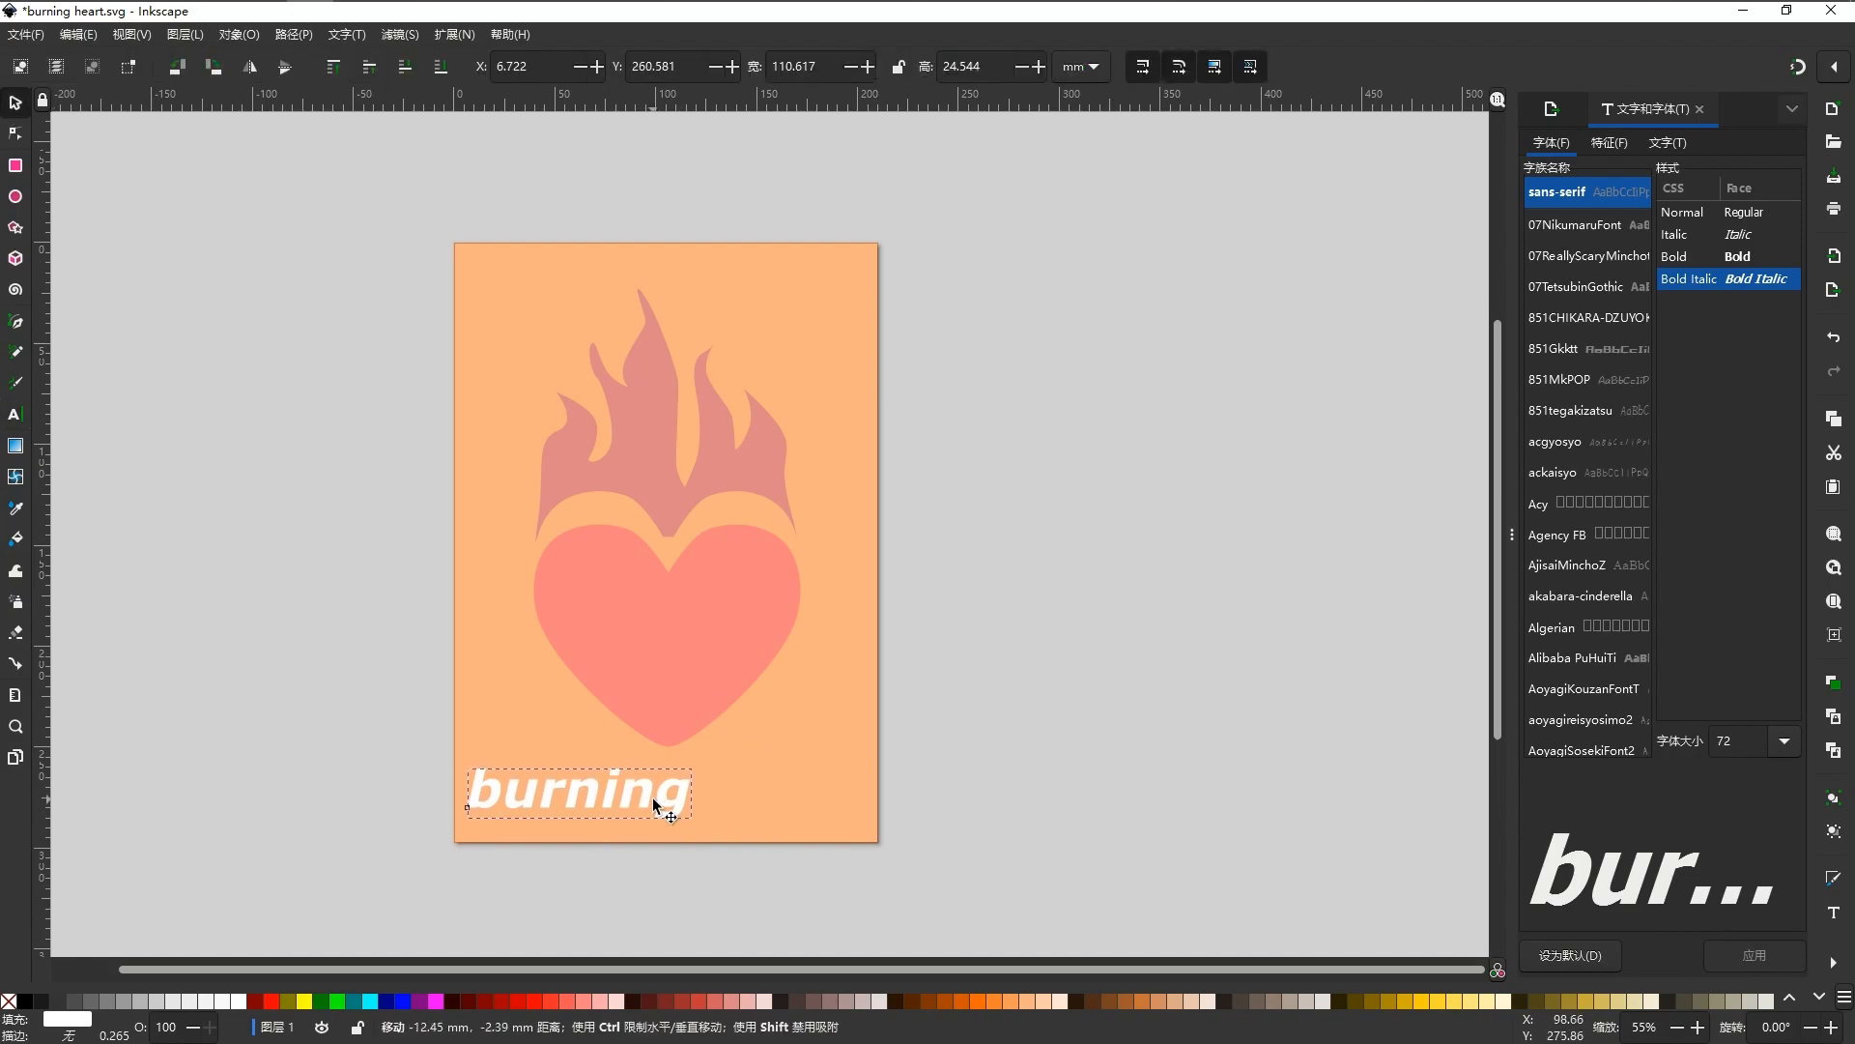
double_click(686, 801)
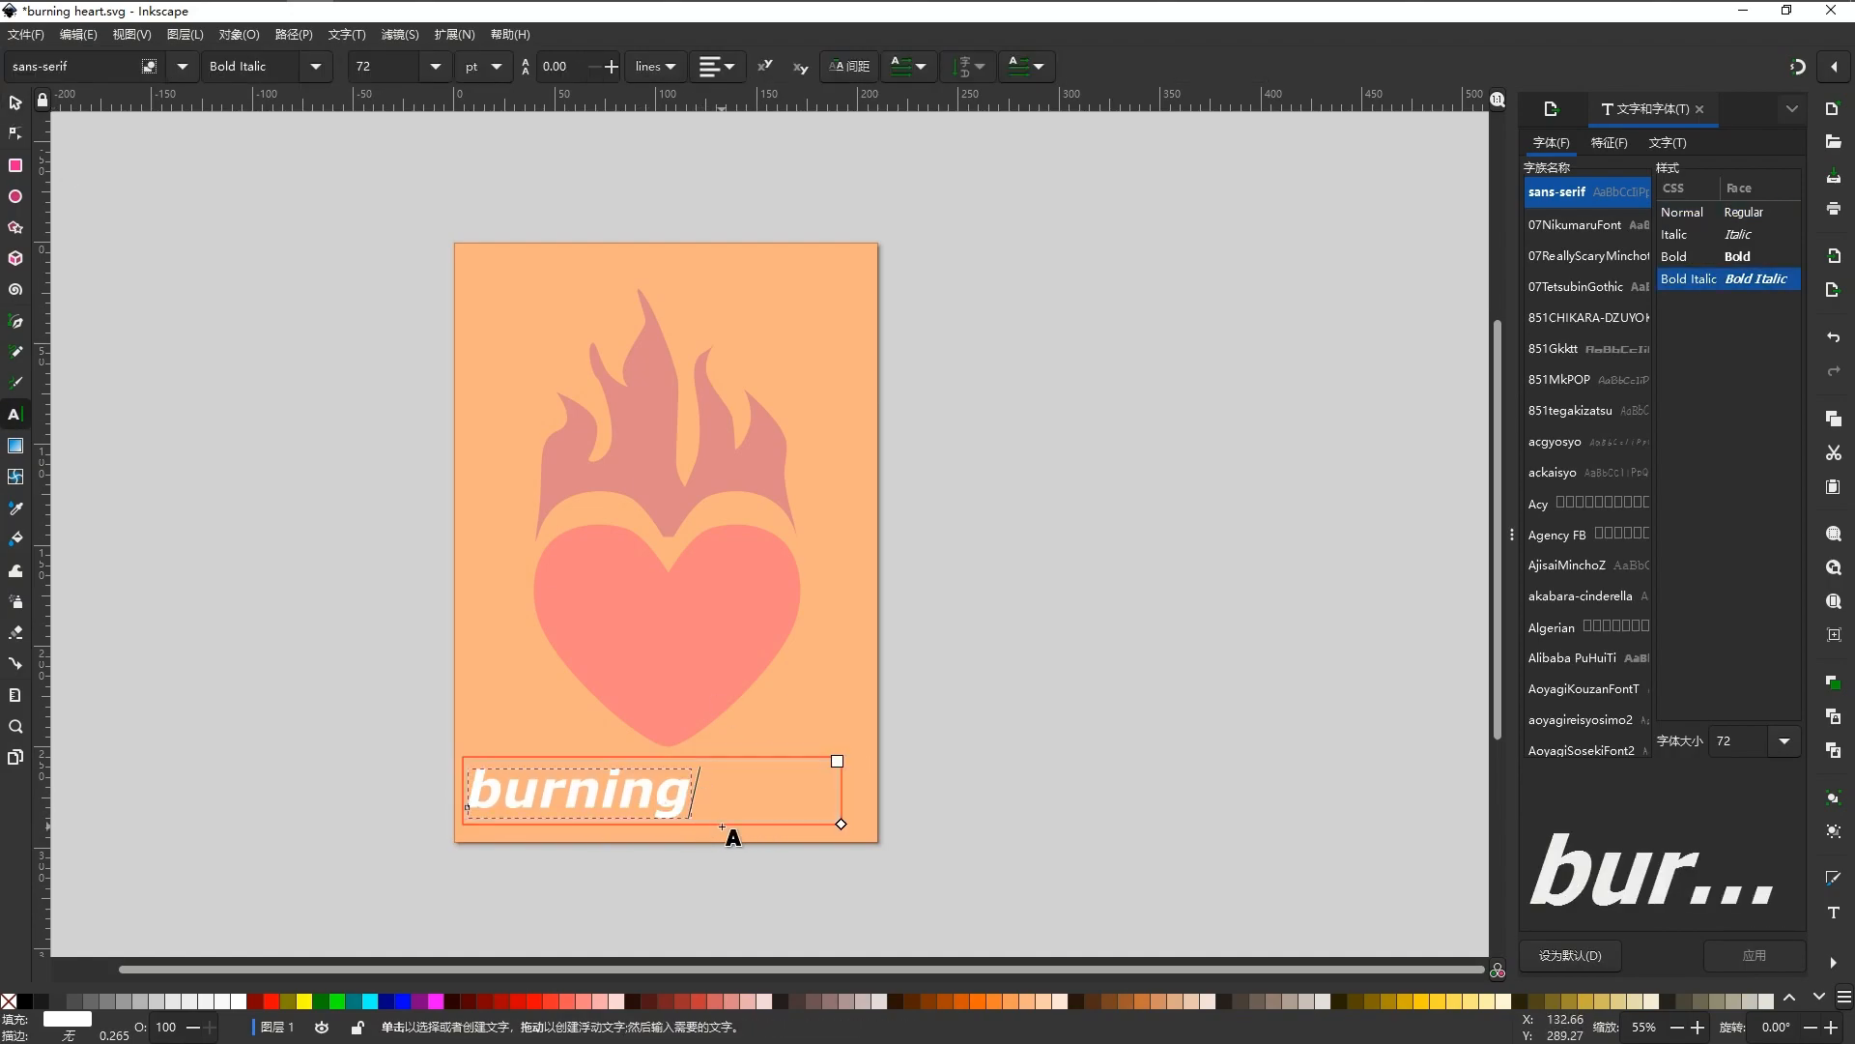
type("hear")
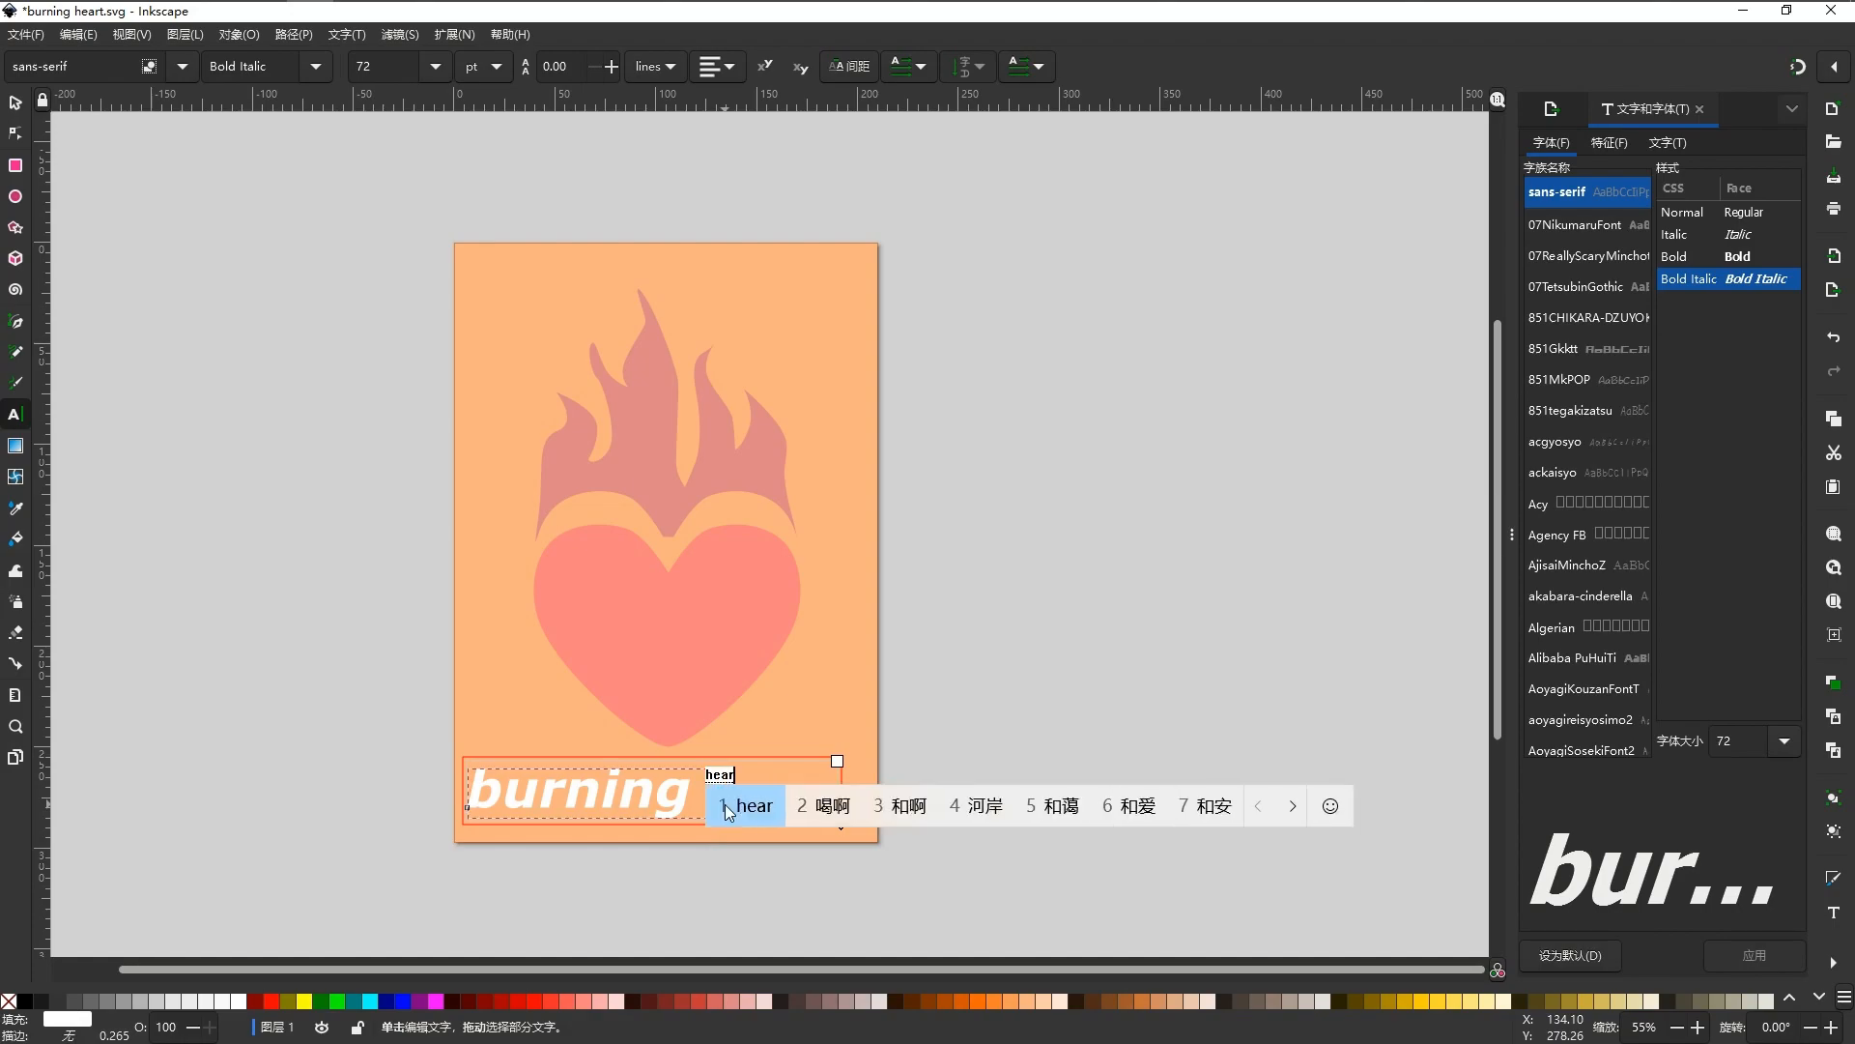
key("Escape")
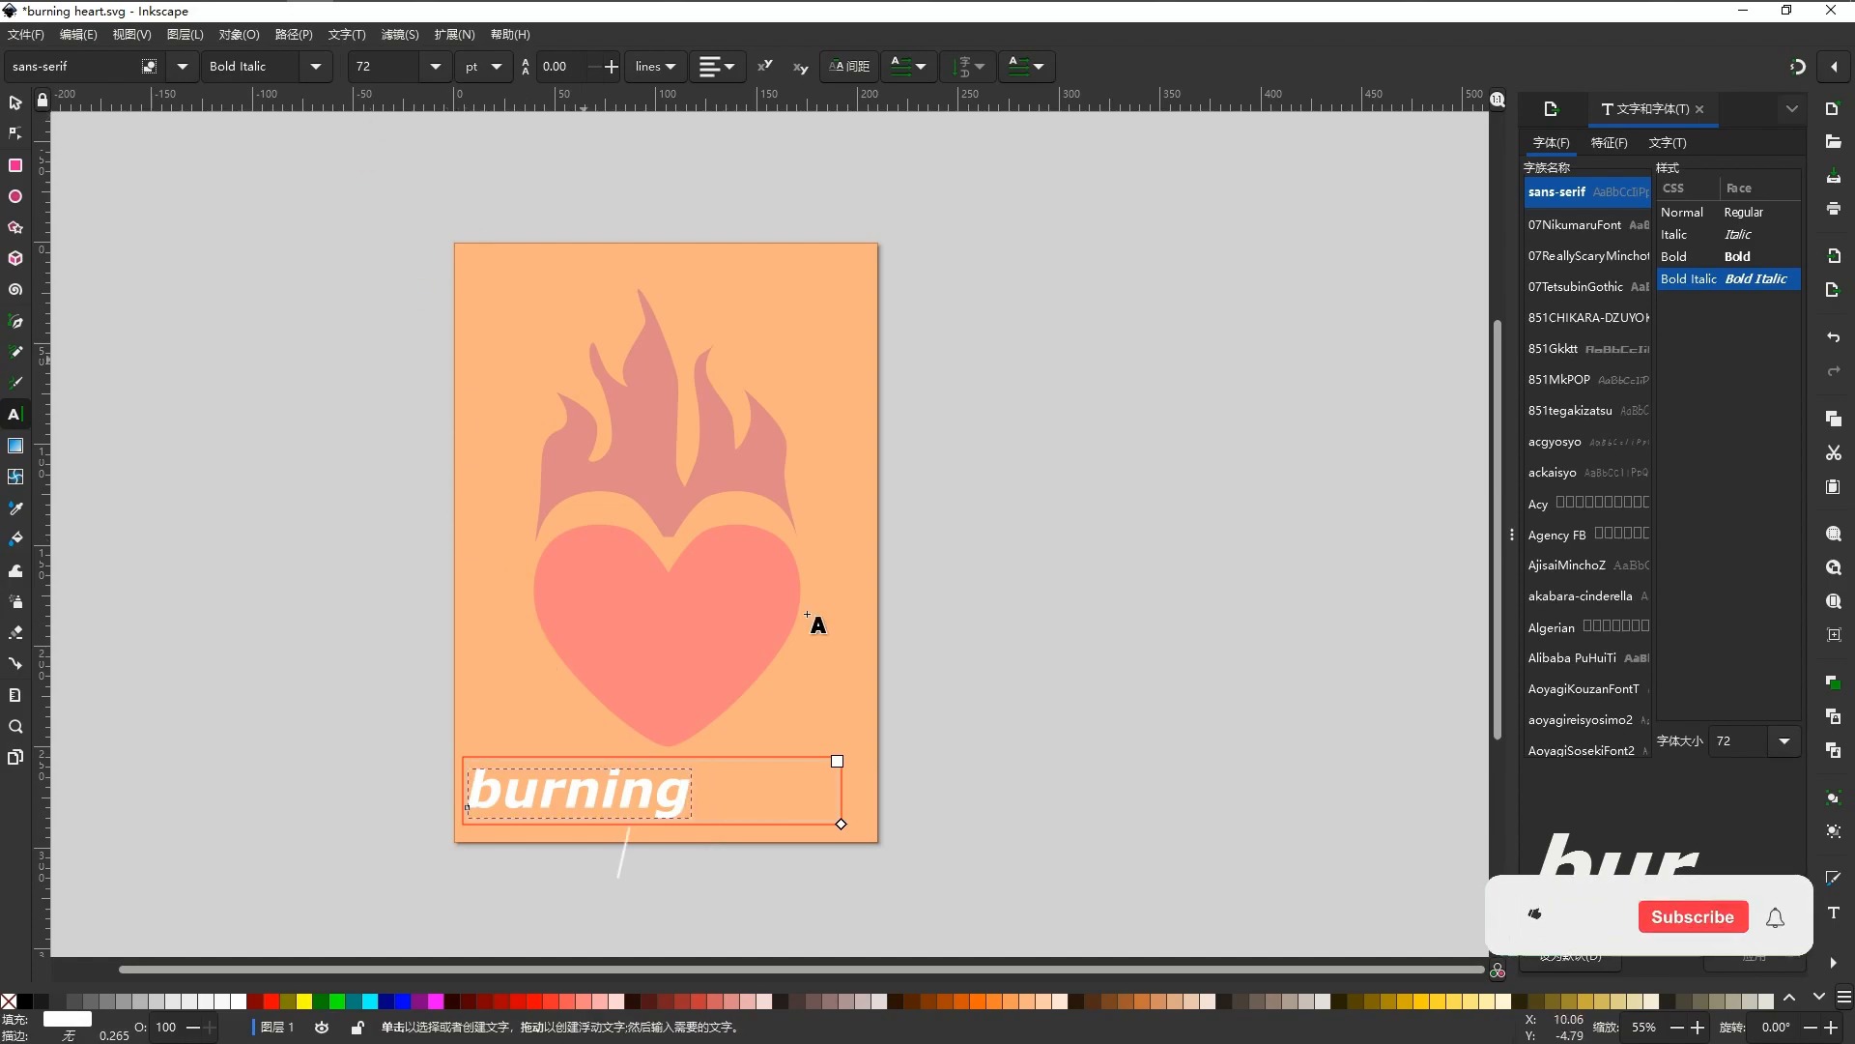
Set the font size of the word "burning" in the caption to 64 pt.
double_click(622, 788)
left_click(436, 69)
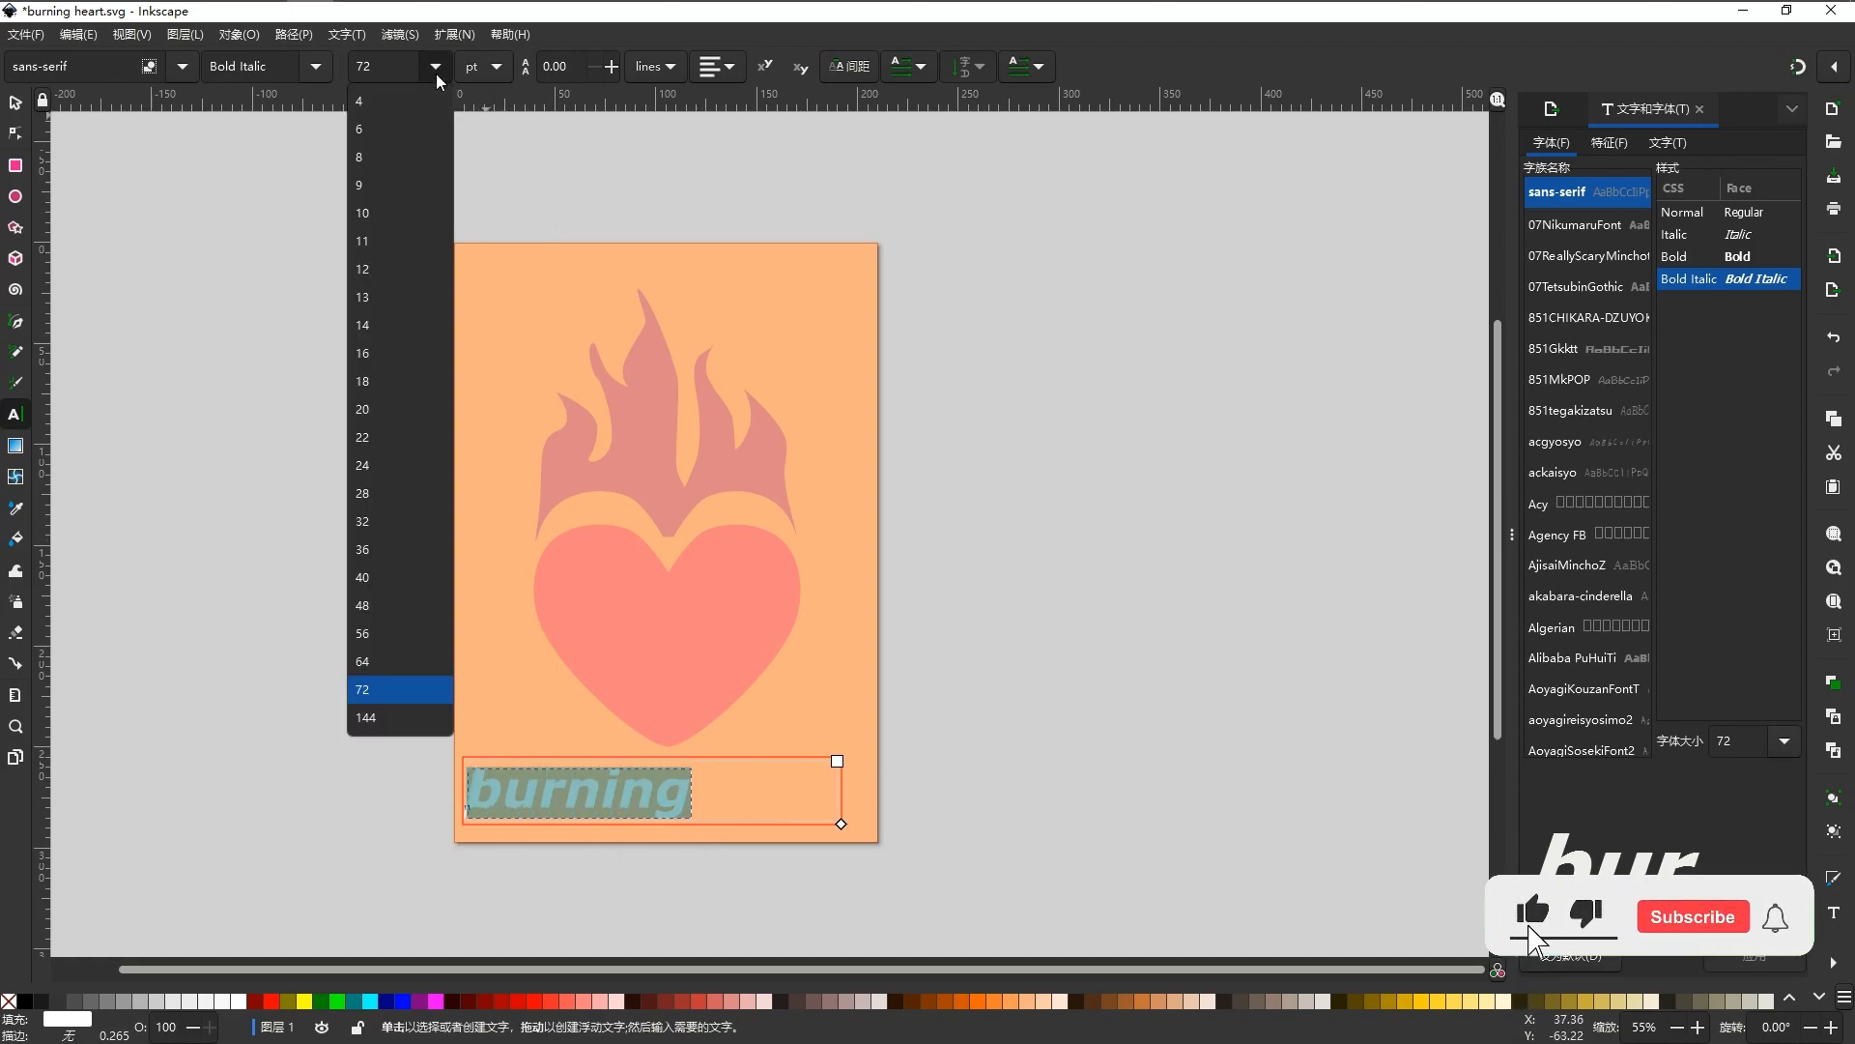
left_click(425, 632)
left_click(1022, 778)
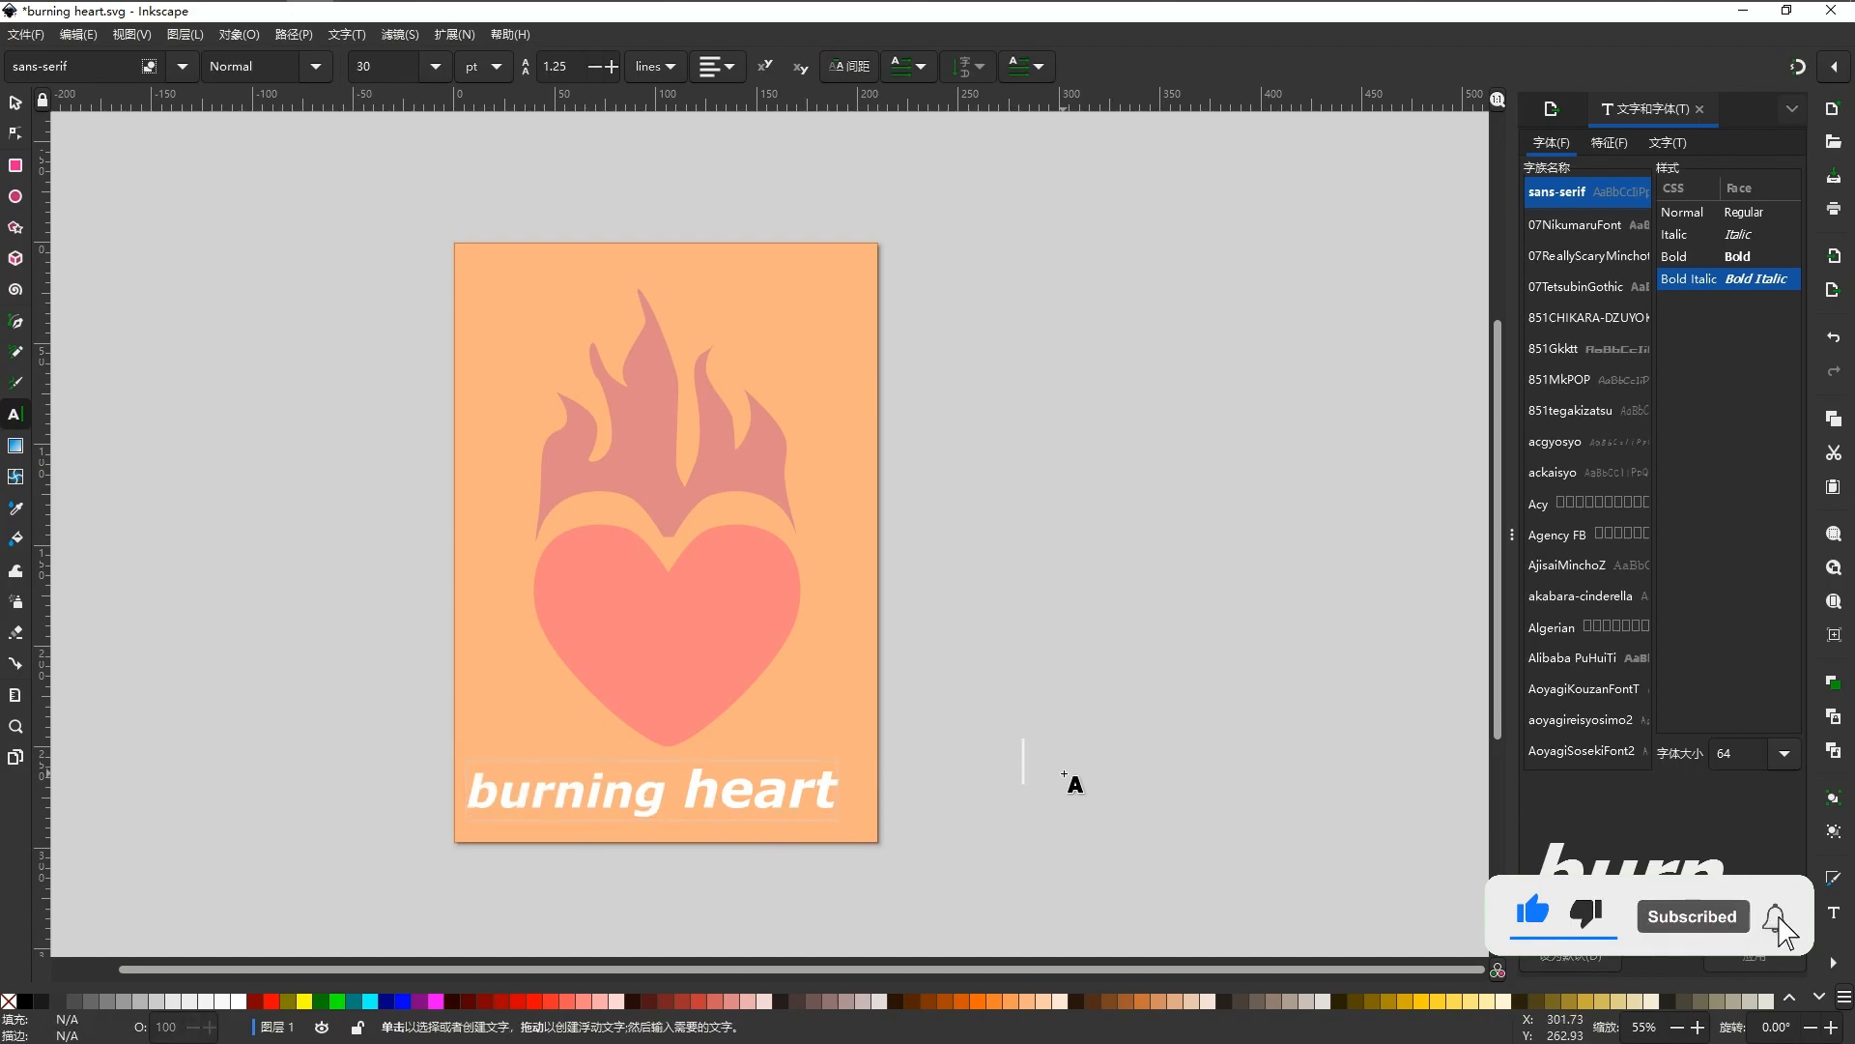
Move the whole "burning heart" caption about 9 mm to the right beneath the heart.
key("s")
left_click_drag(812, 795, 807, 792)
left_click(1116, 733)
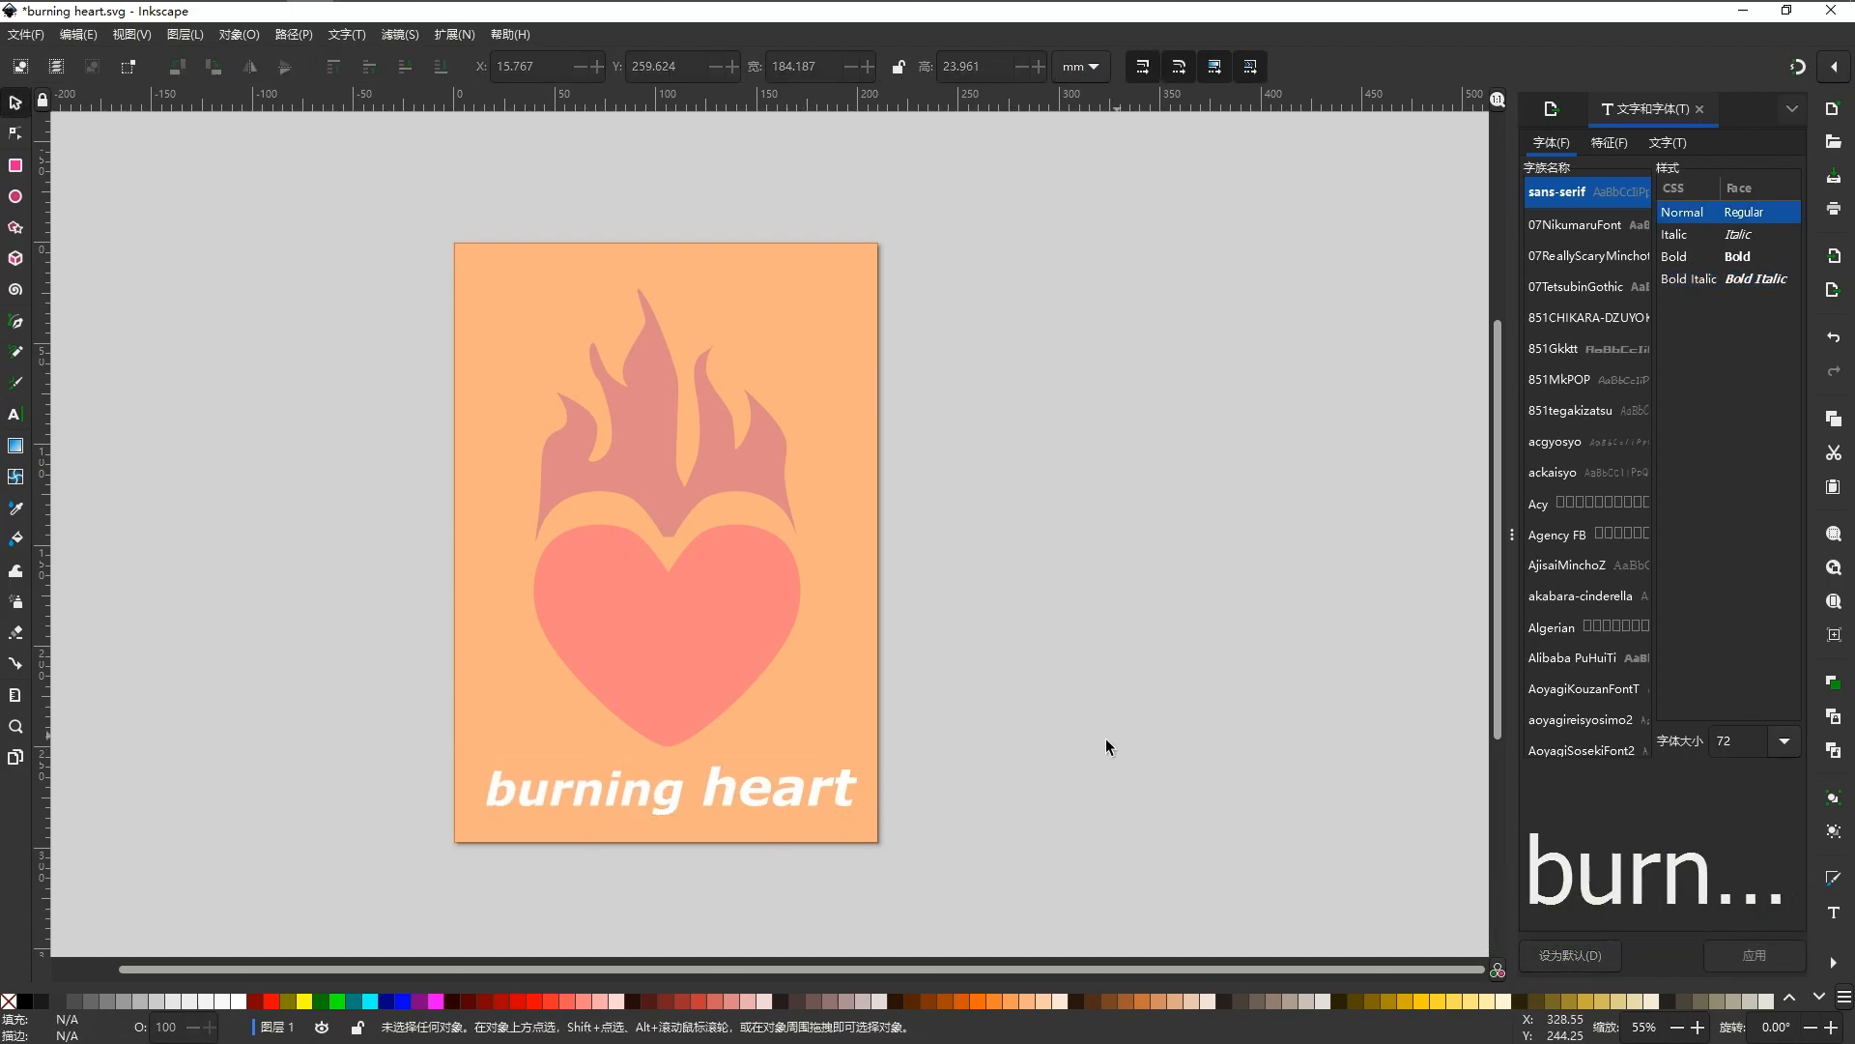
scroll(966, 752, "down", 2, "ctrl")
scroll(967, 752, "up", 1, "ctrl")
left_click_drag(1023, 410, 565, 806)
scroll(599, 797, "up", 4, "ctrl")
scroll(736, 603, "down", 5)
left_click_drag(739, 507, 715, 881)
left_click(907, 640)
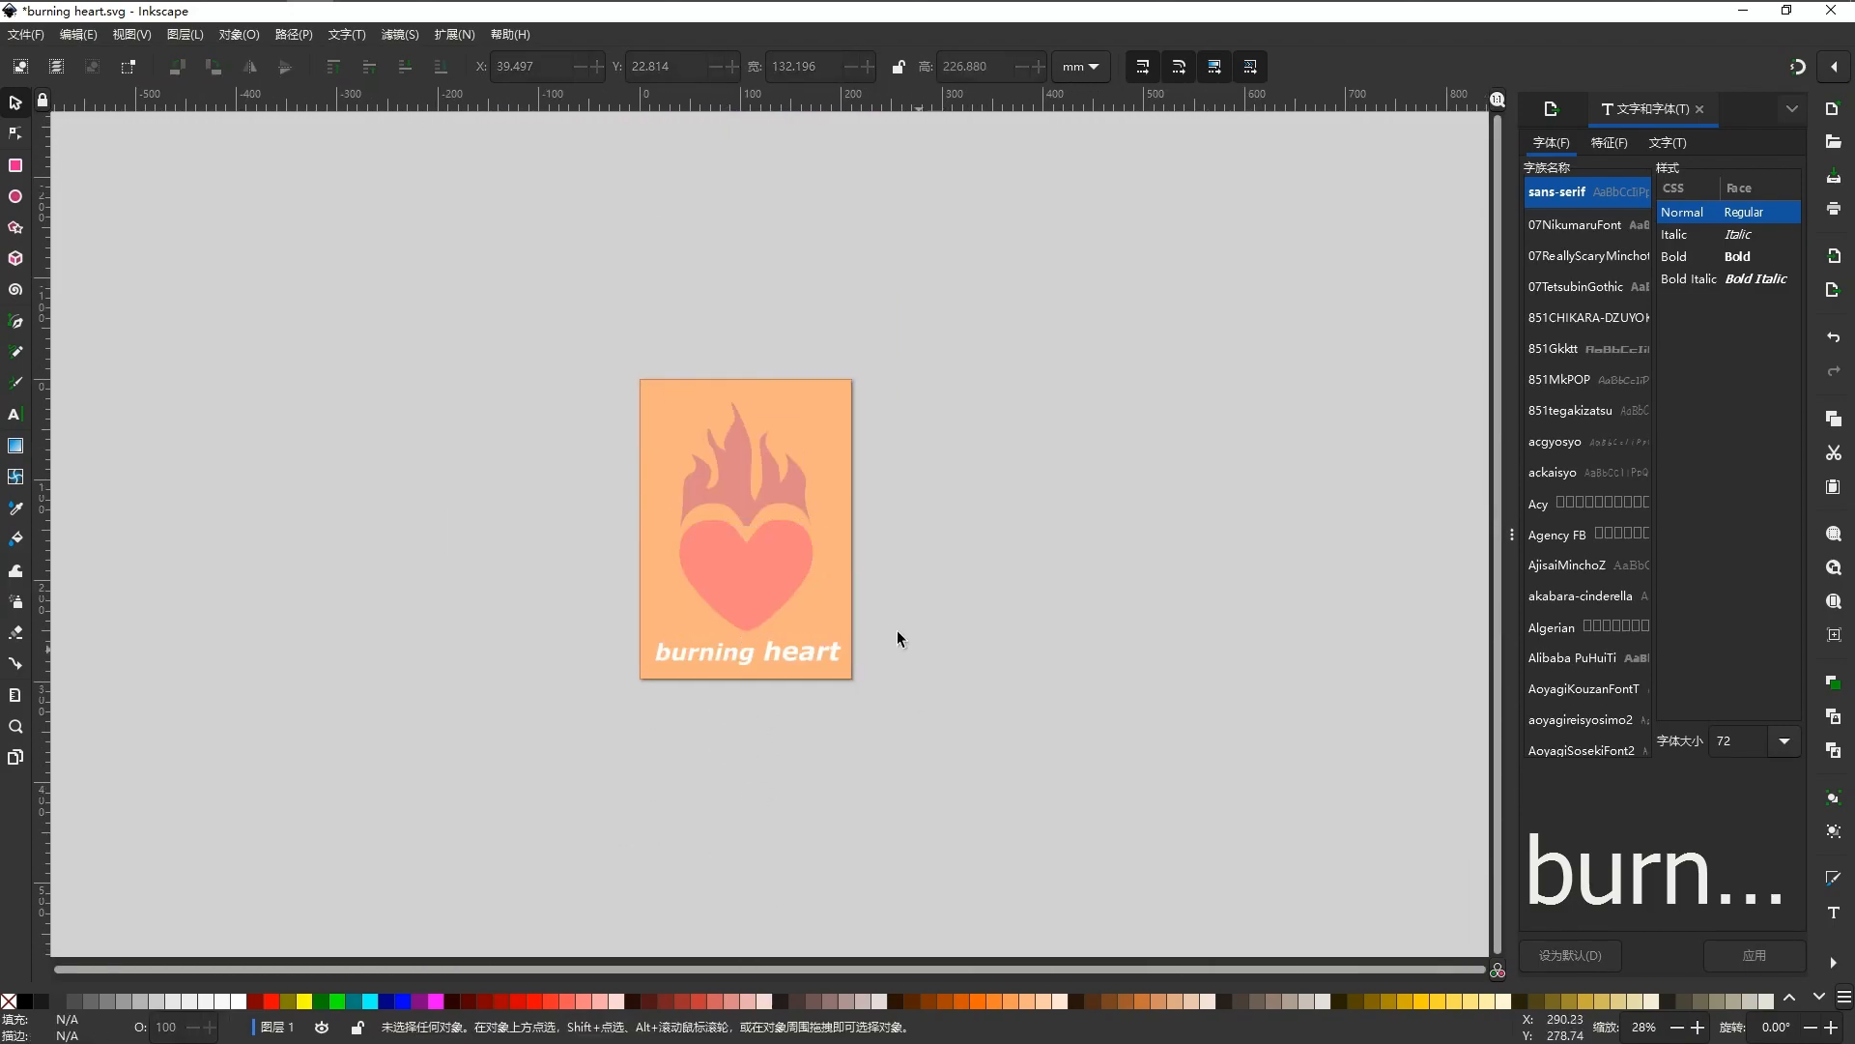
Select the flame and heart together and move them about 7 mm up the page.
scroll(875, 621, "up", 1)
left_click_drag(907, 582, 948, 647)
left_click_drag(1050, 317, 631, 701)
left_click(815, 467)
left_click_drag(1006, 277, 556, 719)
left_click_drag(751, 509, 751, 500)
left_click(1135, 514)
Move the "burning heart" caption about 4.7 mm up and 2 mm left, closer to the heart.
scroll(724, 659, "up", 1)
left_click(829, 758)
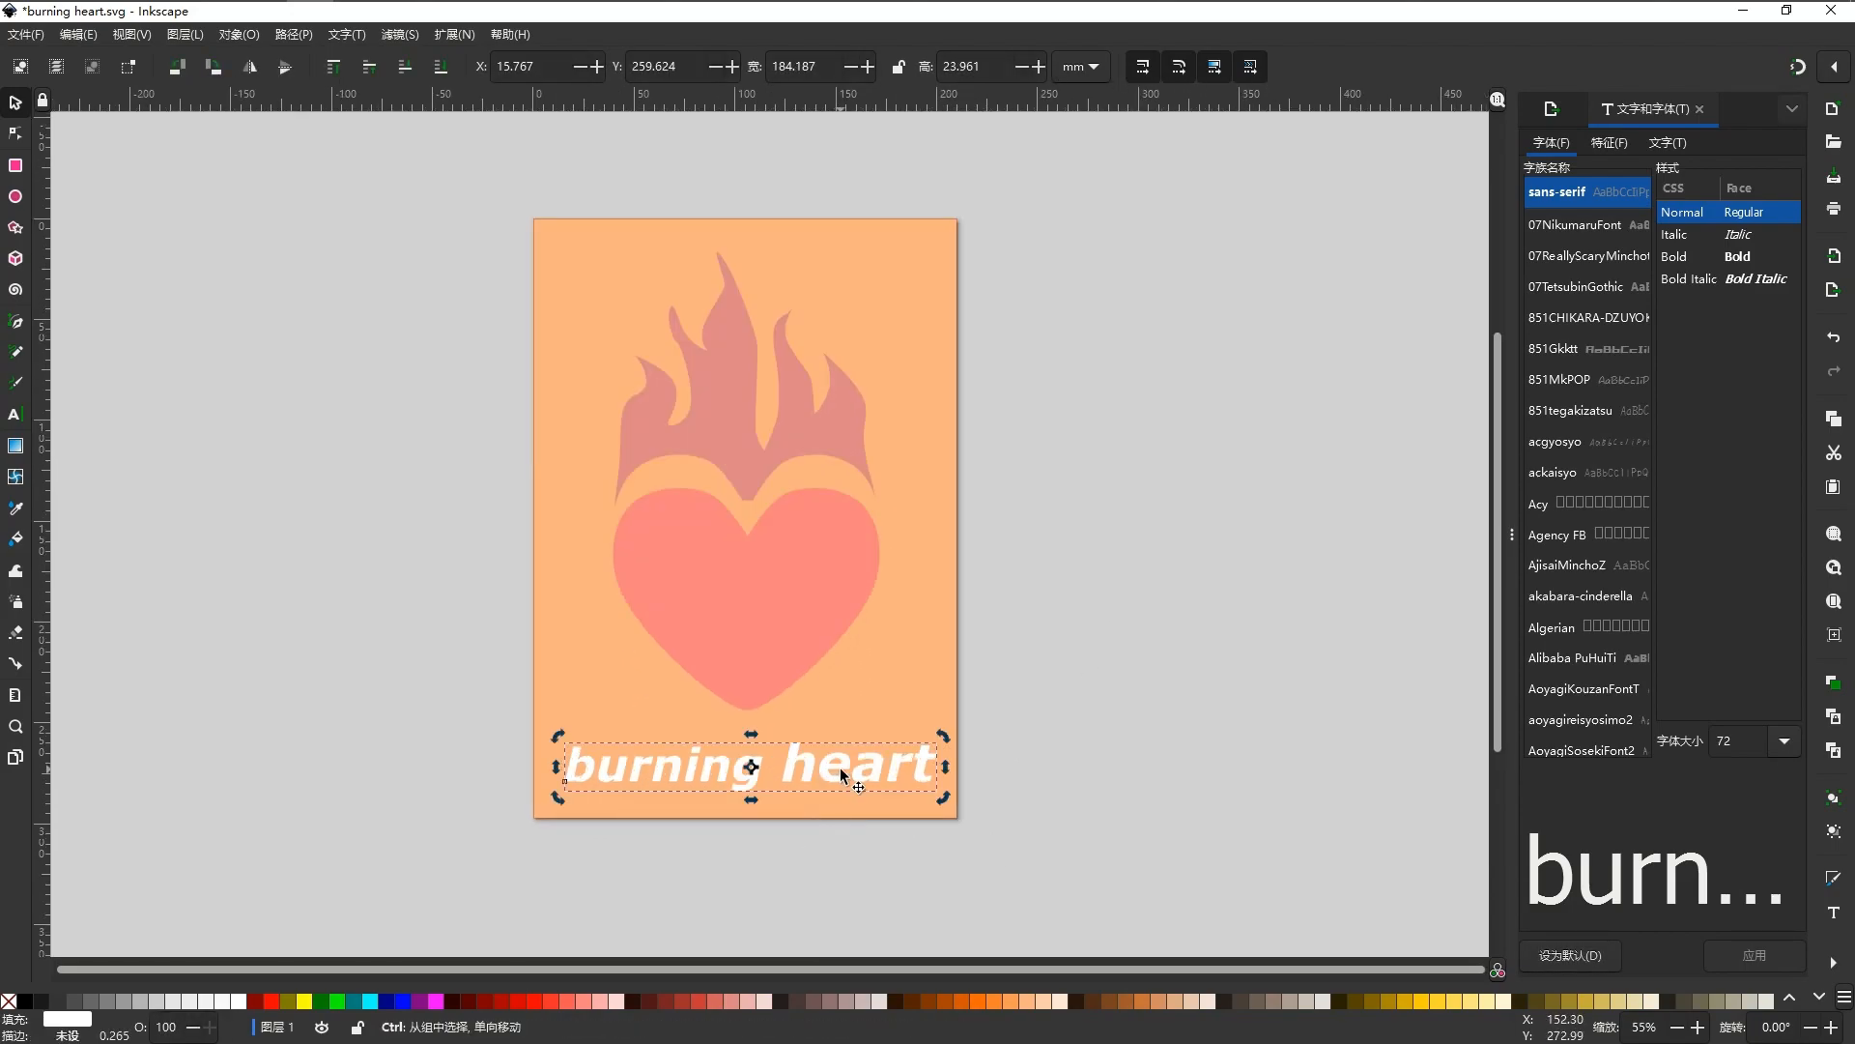
scroll(857, 944, "down", 1)
left_click_drag(845, 822, 842, 815)
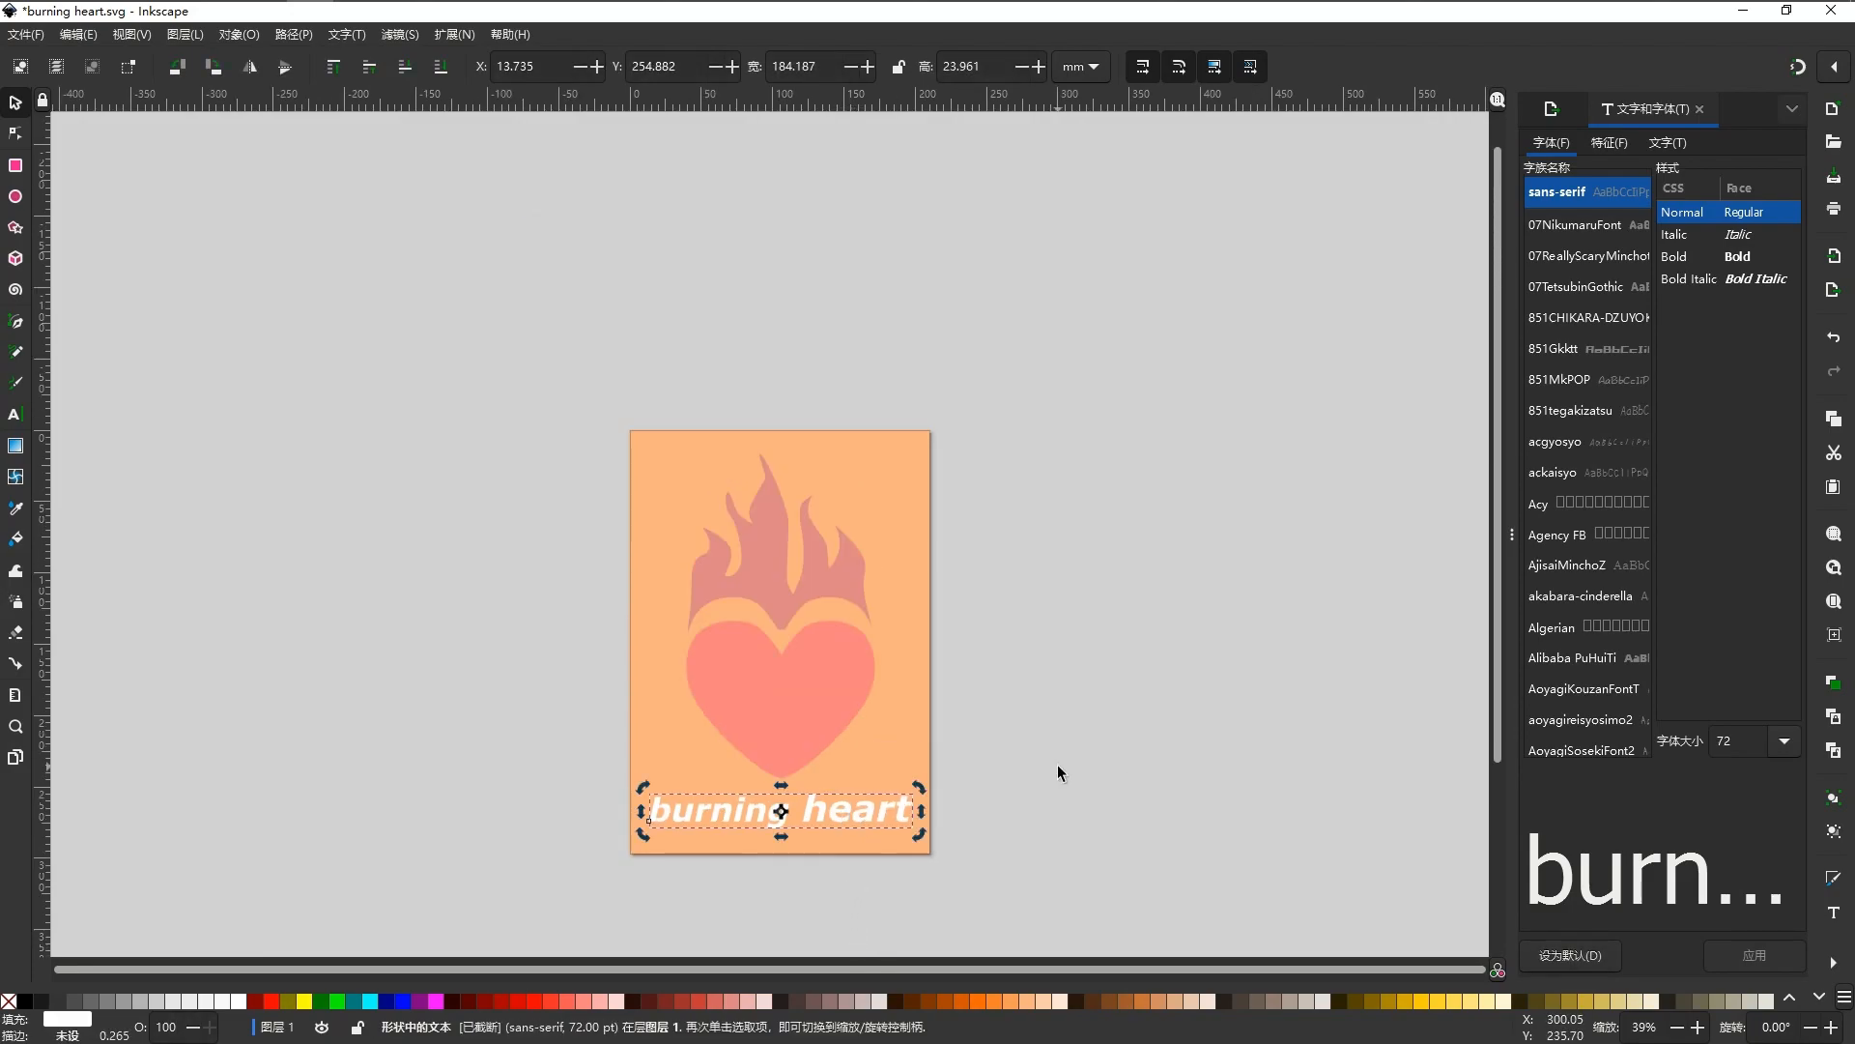
left_click(1057, 763)
Open the Align and Distribute options and select the caption together with the orange background rectangle.
left_click(821, 804)
left_click(293, 34)
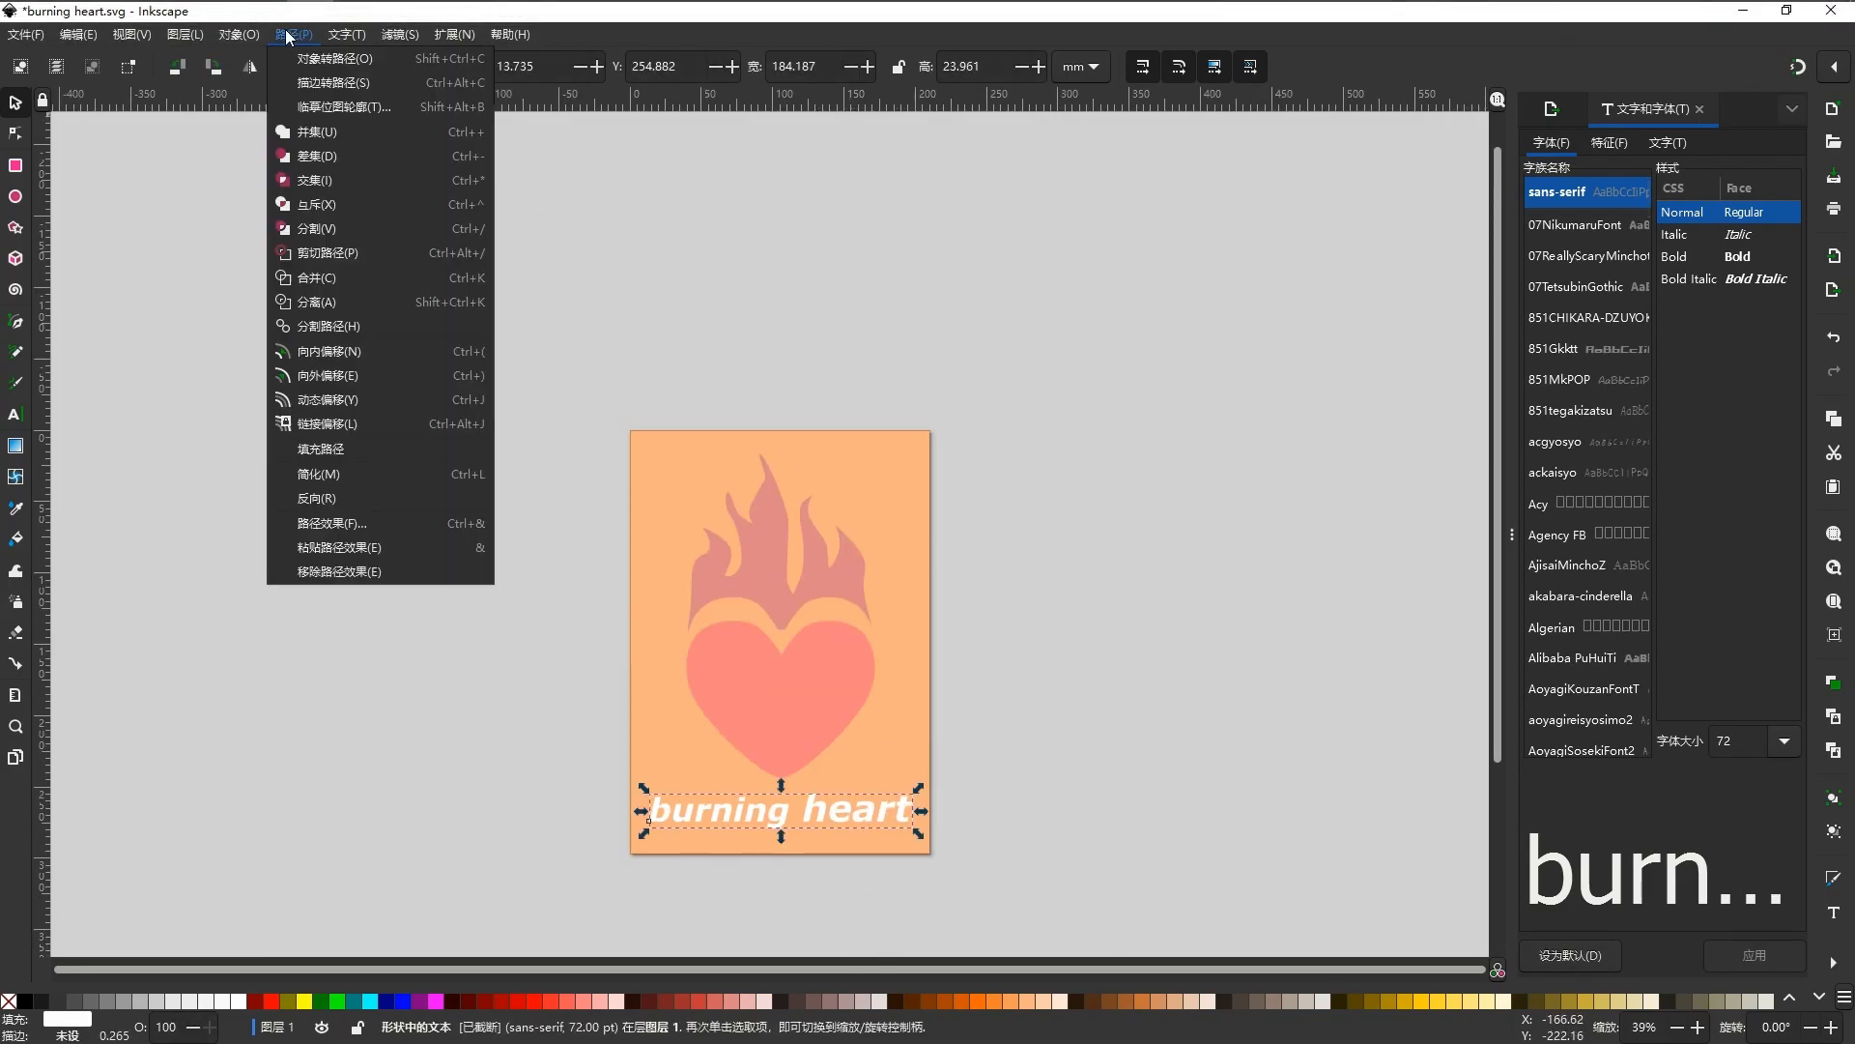
left_click(254, 32)
left_click(240, 34)
left_click(282, 669)
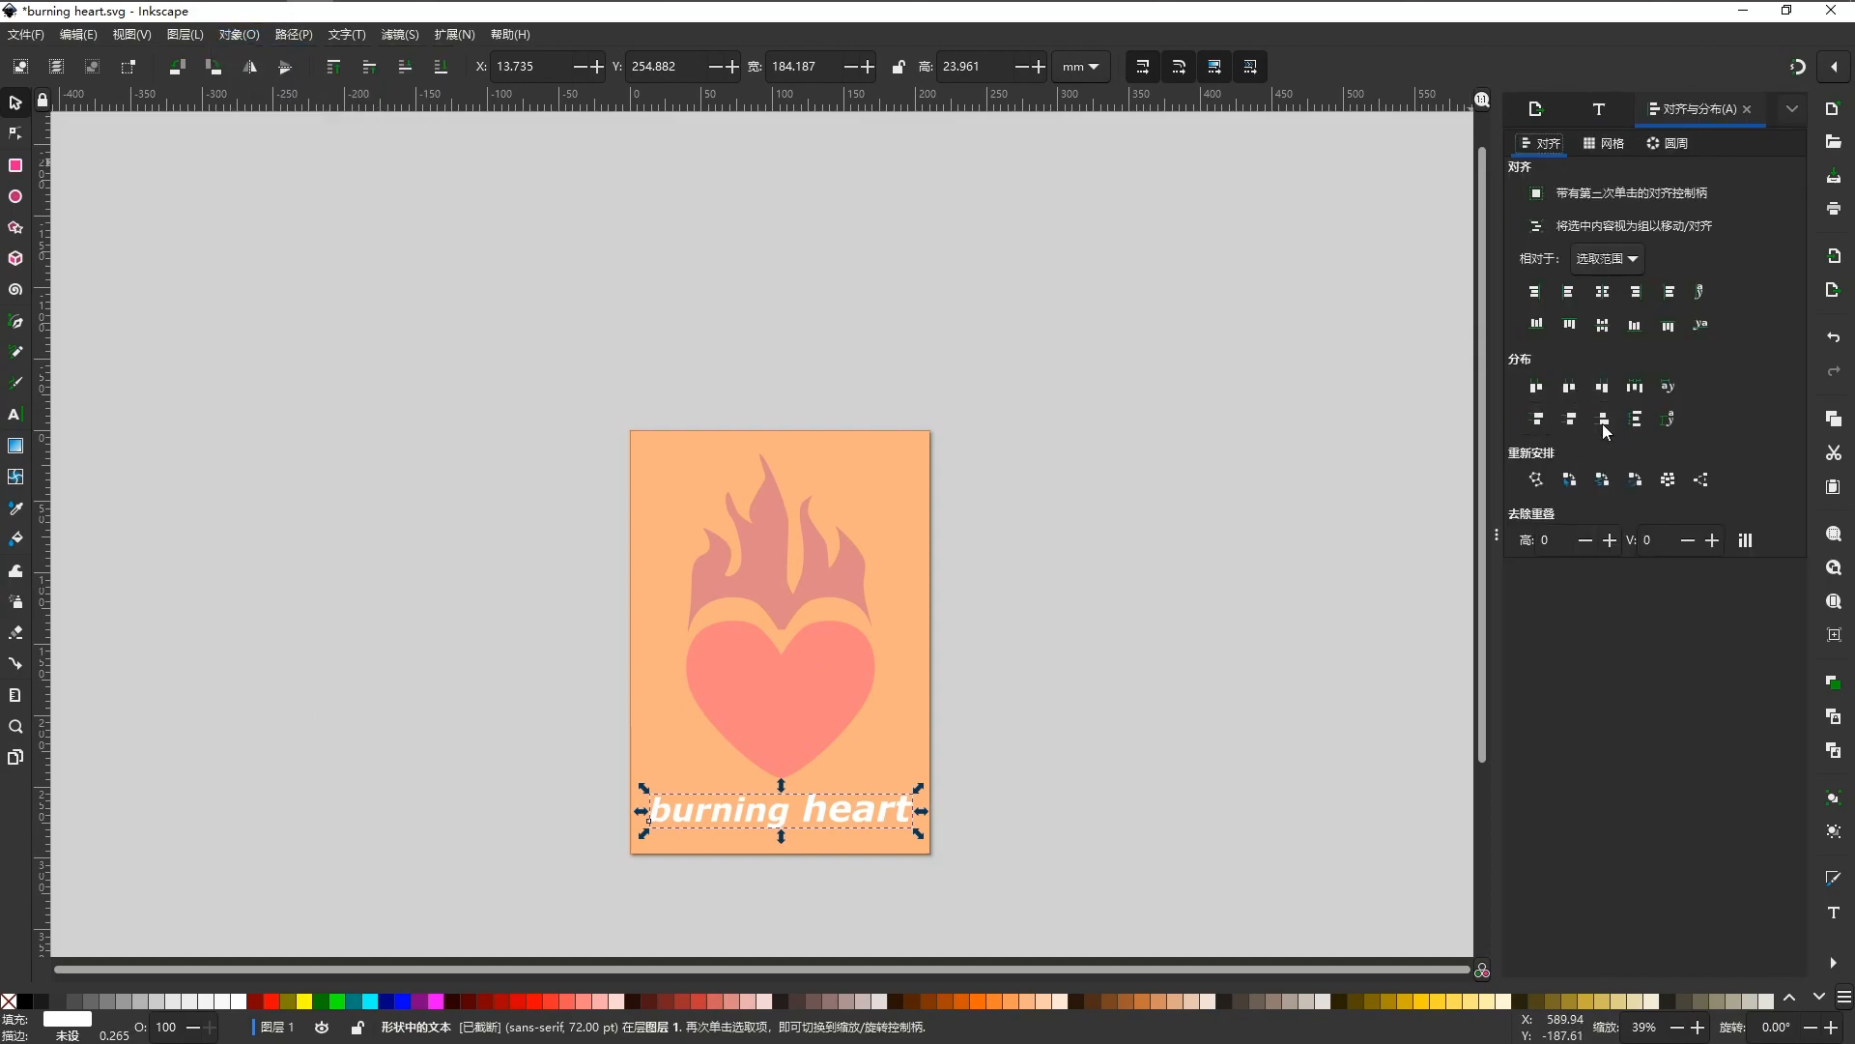
left_click(901, 700, "shift")
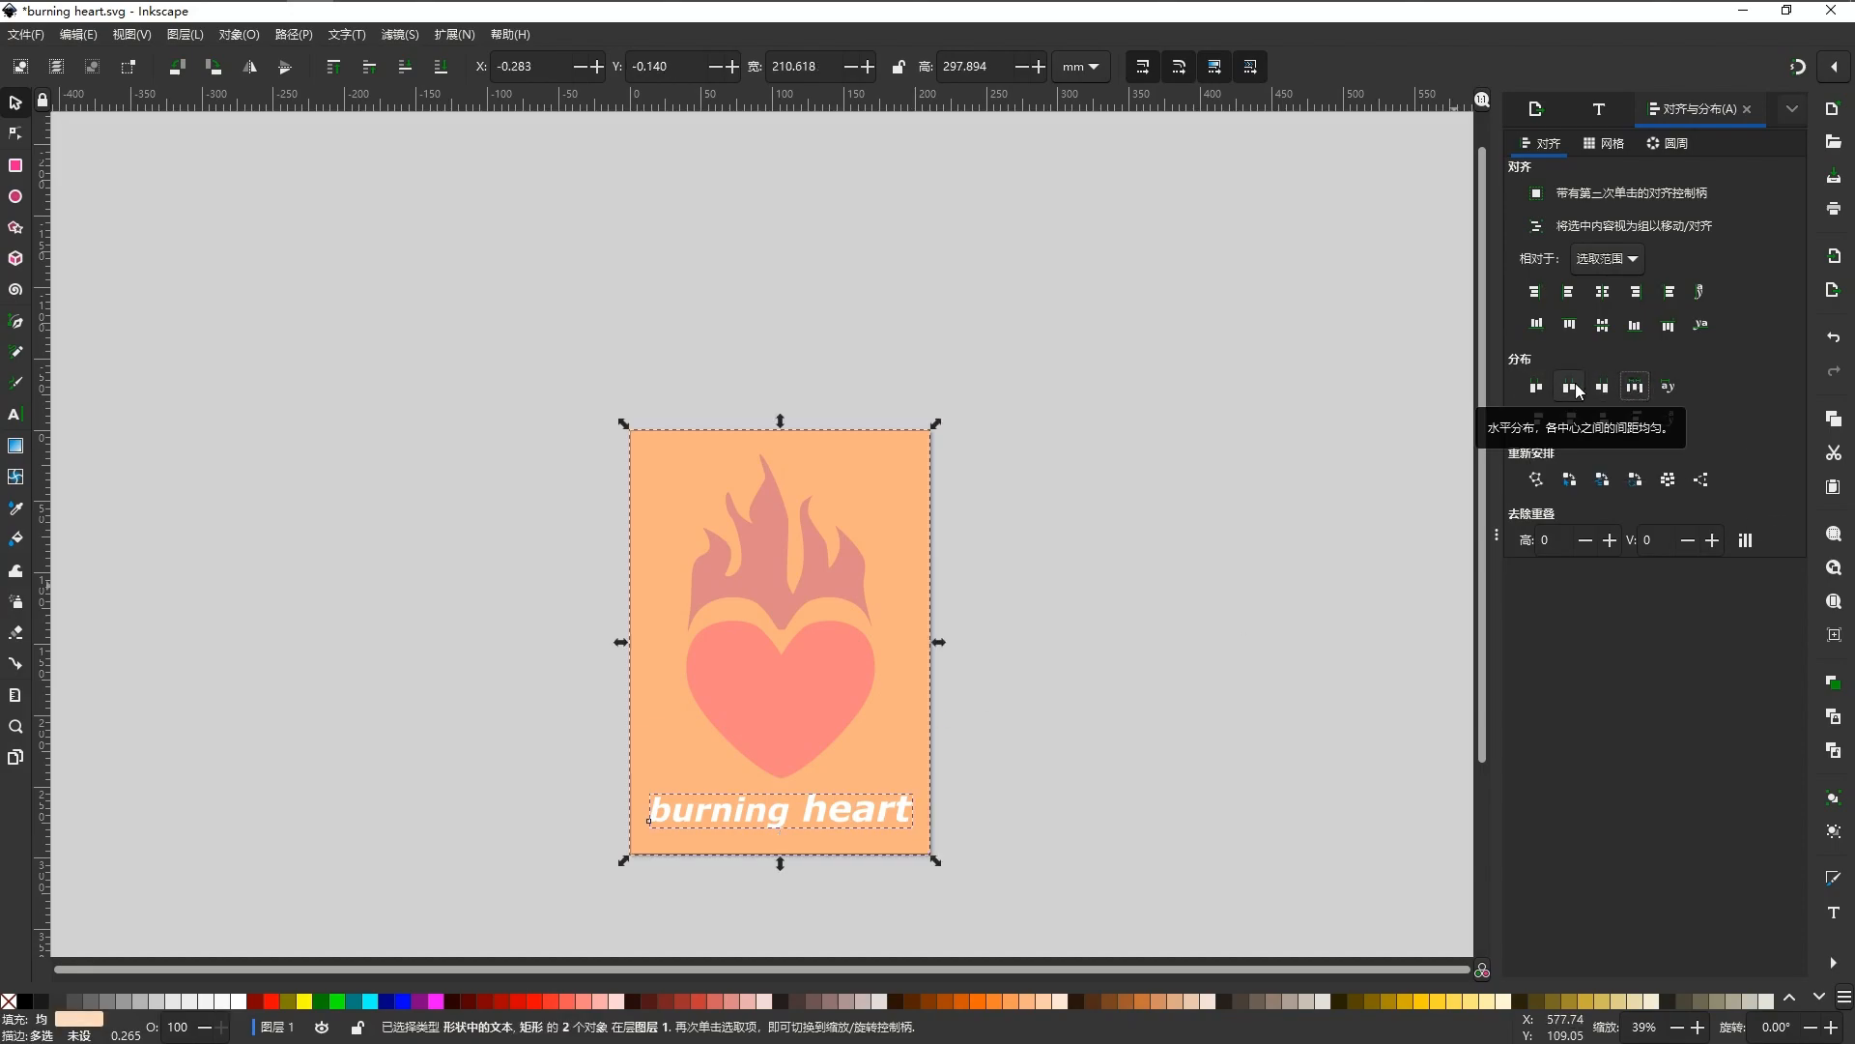
left_click(1263, 588)
scroll(886, 820, "up", 1)
scroll(799, 770, "down", 1)
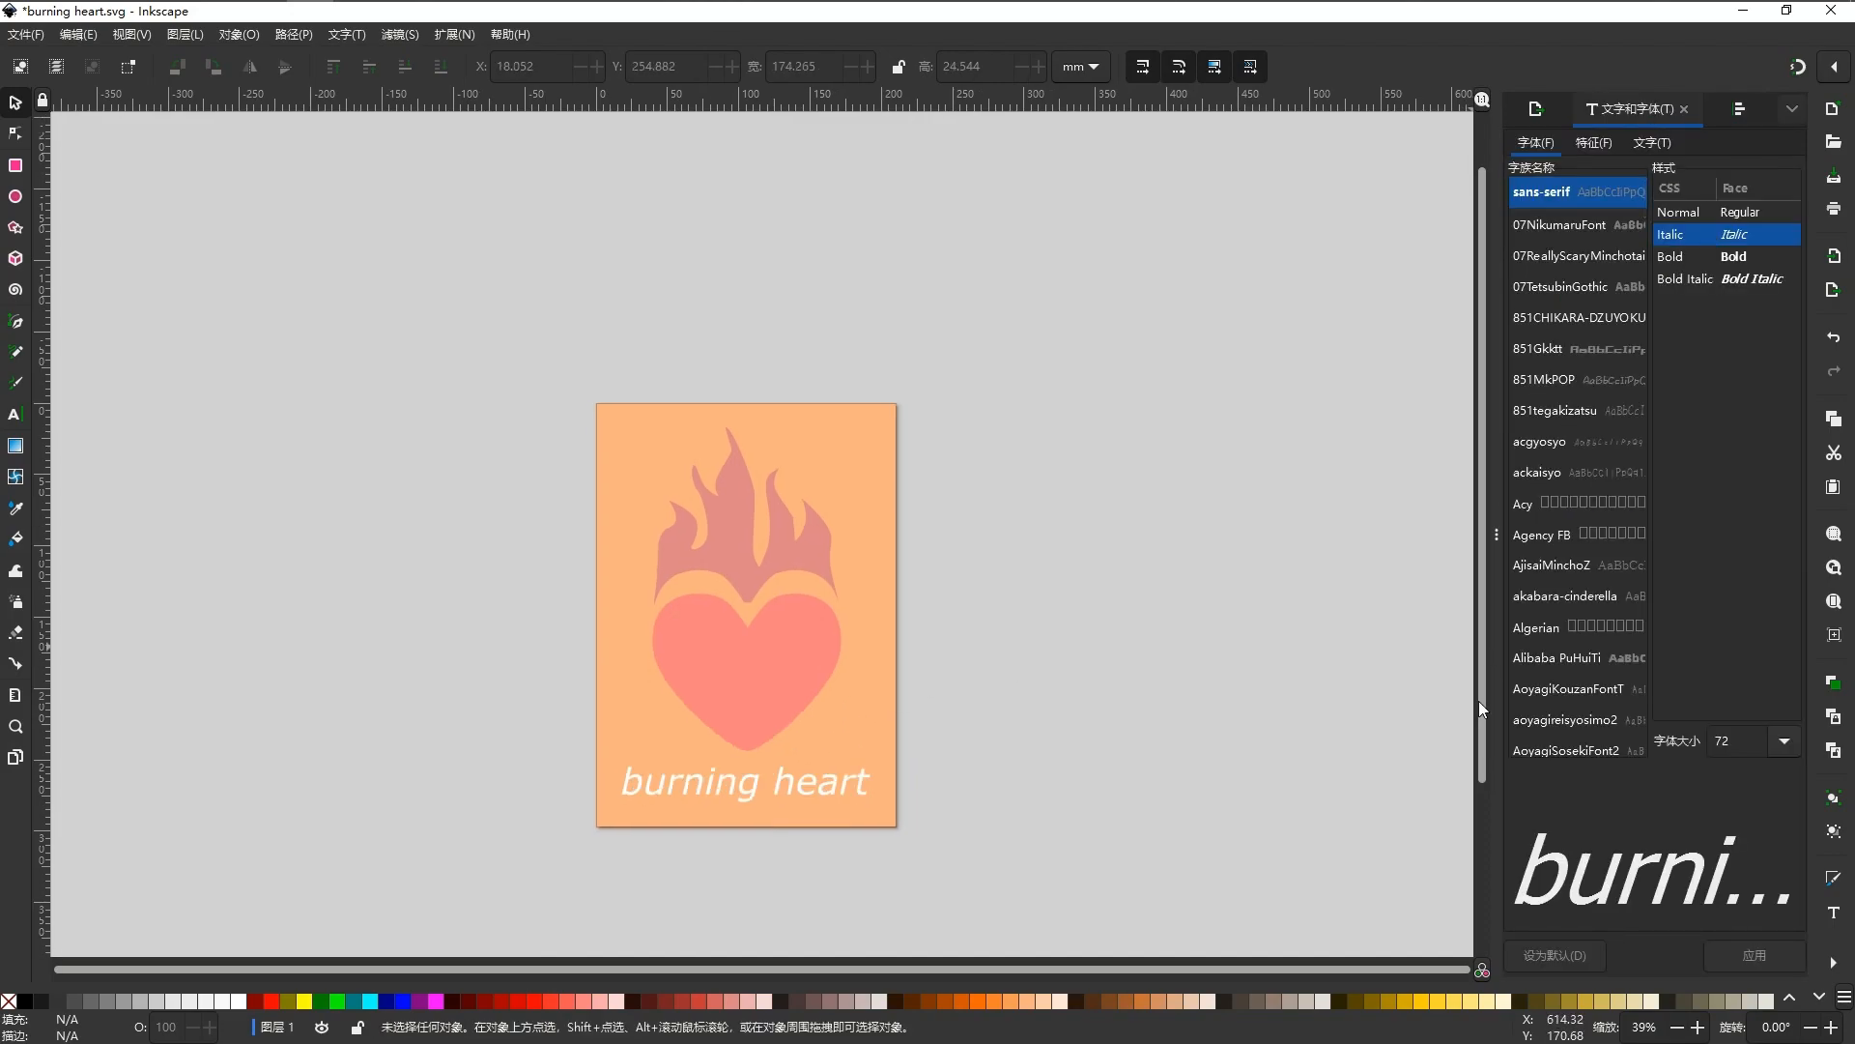
left_click_drag(1496, 689, 1506, 687)
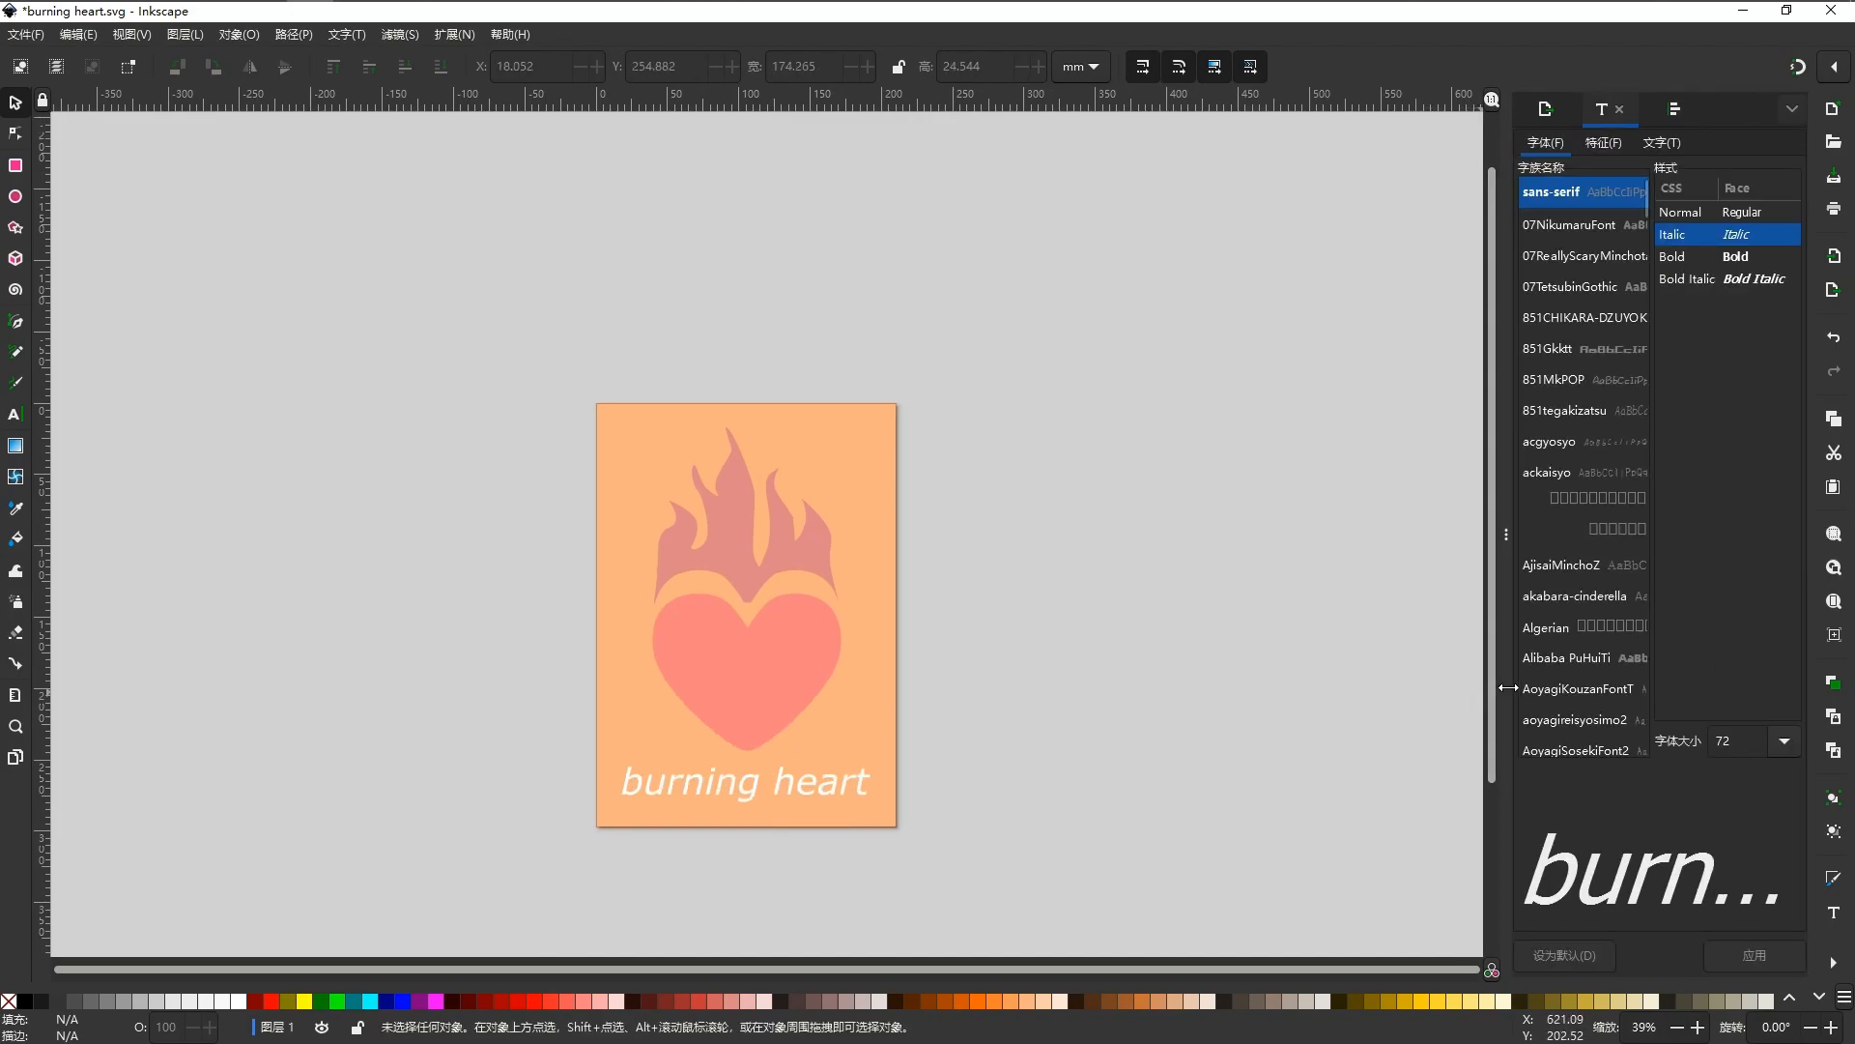
key("F12")
left_click(1835, 602)
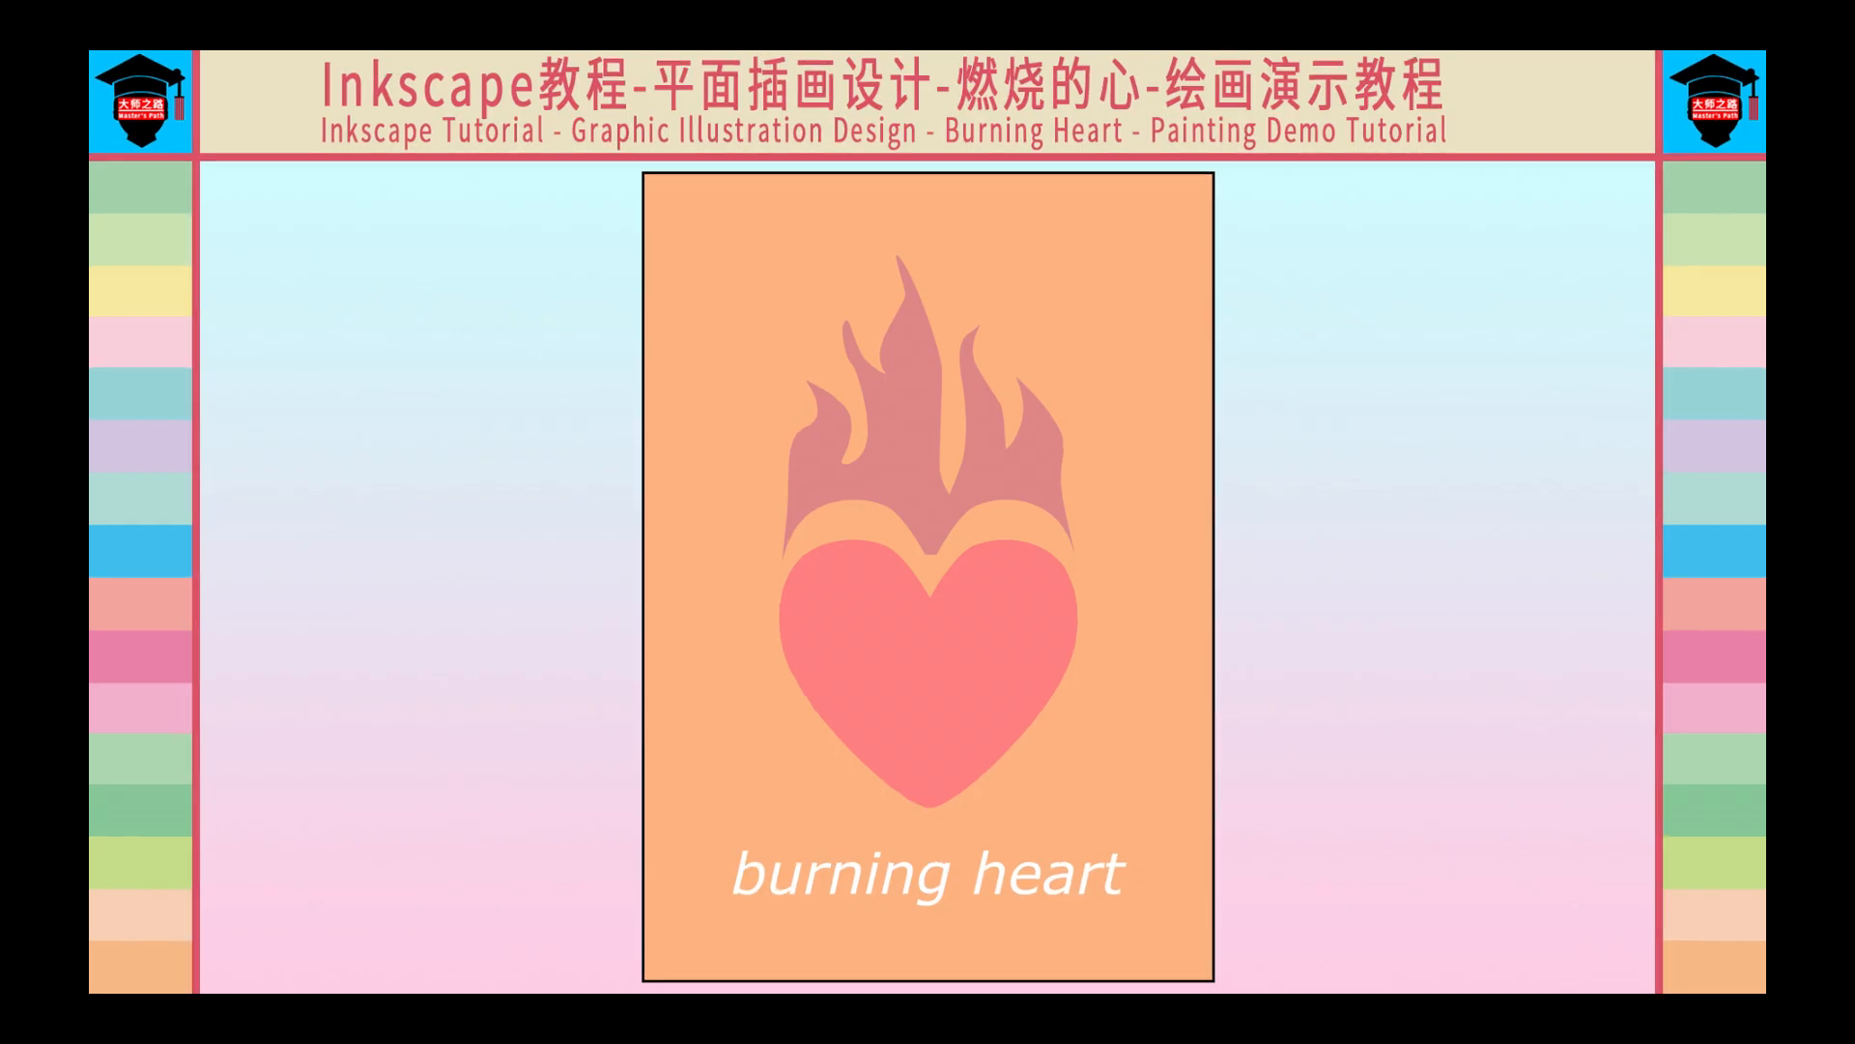